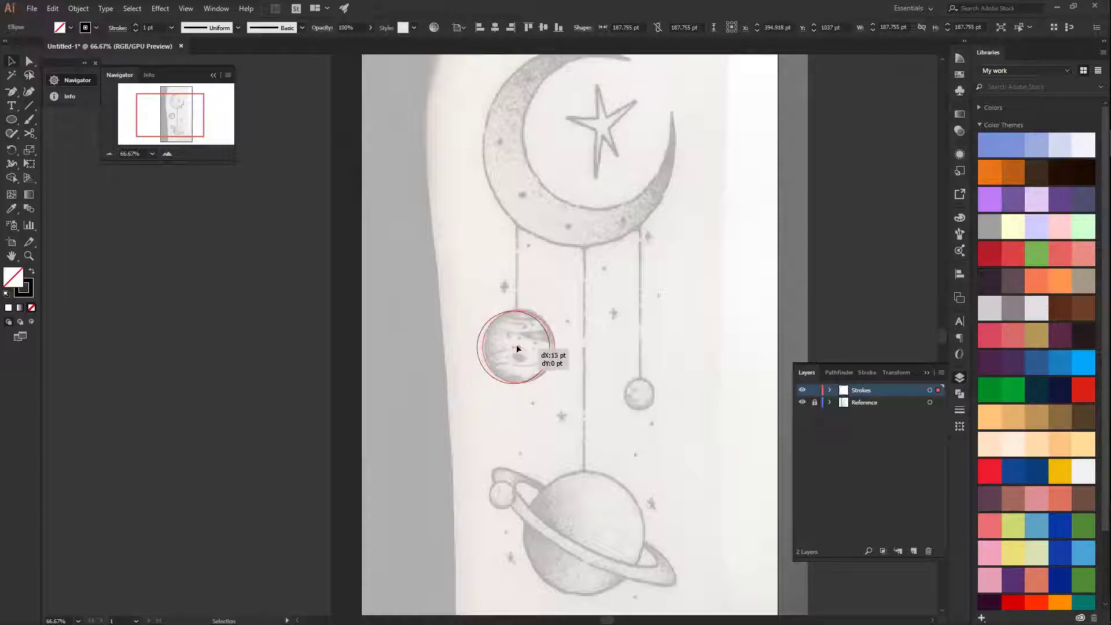
# Set the banded planet's circle to a 6 pt stroke and place copies over the ringed planet and its small moon.
pyautogui.press('Up')
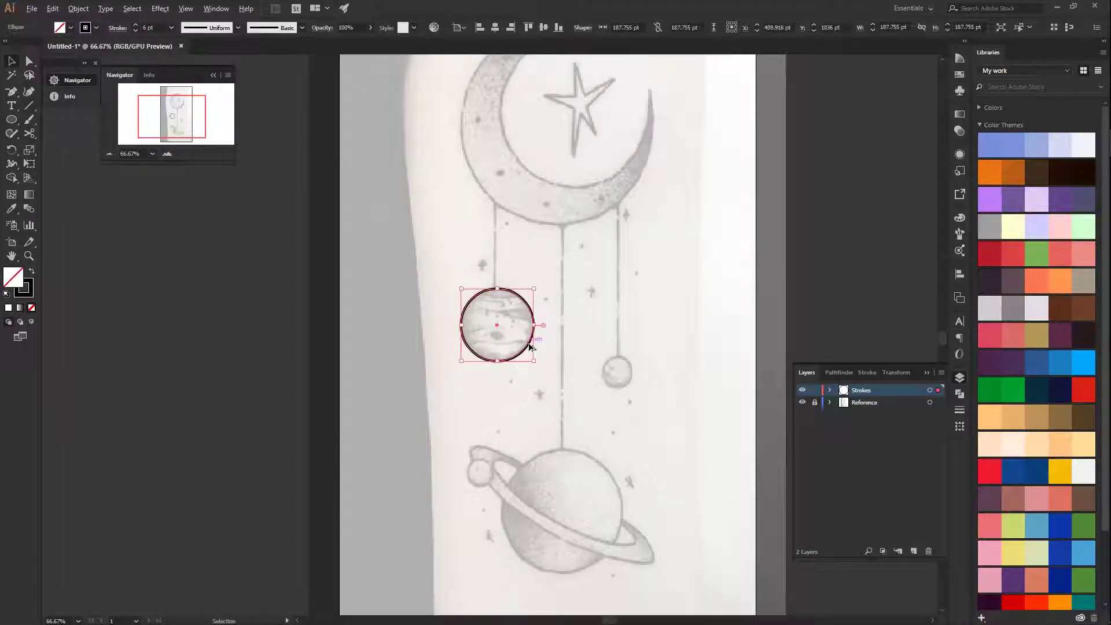
pyautogui.moveTo(602, 479); pyautogui.dragTo(679, 446)
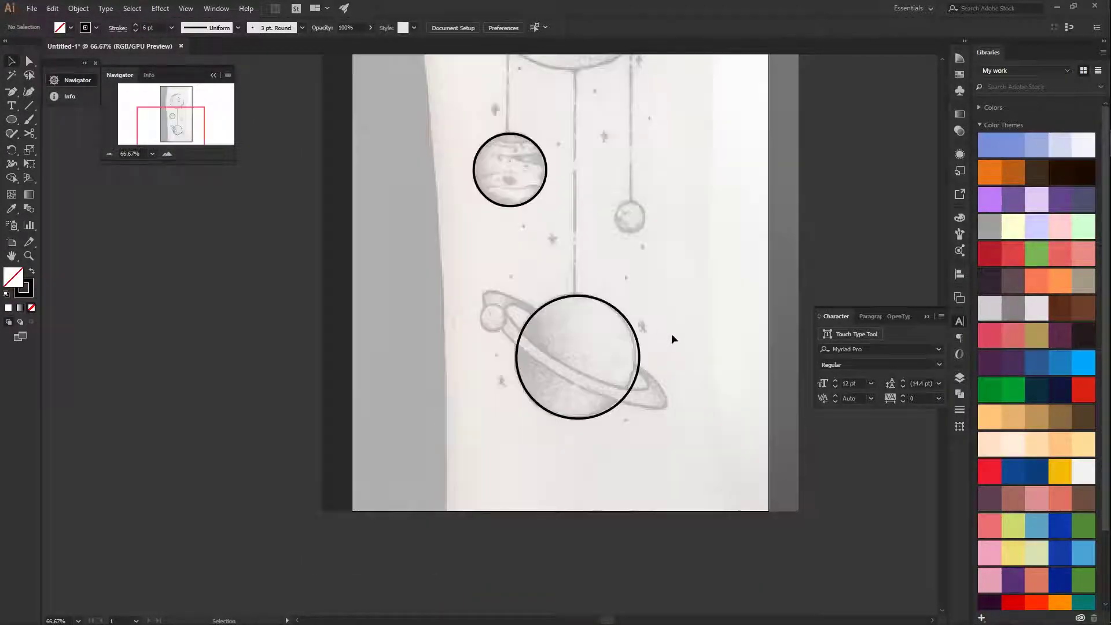
pyautogui.moveTo(672, 333); pyautogui.dragTo(671, 295)
pyautogui.moveTo(686, 227); pyautogui.dragTo(669, 250)
# Copy a circle onto the crescent moon and scale it to fit the crescent's outer edge.
pyautogui.scroll(-1, 706, 241)
pyautogui.hscroll(-1, 706, 241)
pyautogui.scroll(2, 596, 331)
pyautogui.moveTo(662, 317); pyautogui.dragTo(593, 222)
pyautogui.scroll(-3, 737, 355)
pyautogui.moveTo(625, 258); pyautogui.dragTo(643, 244)
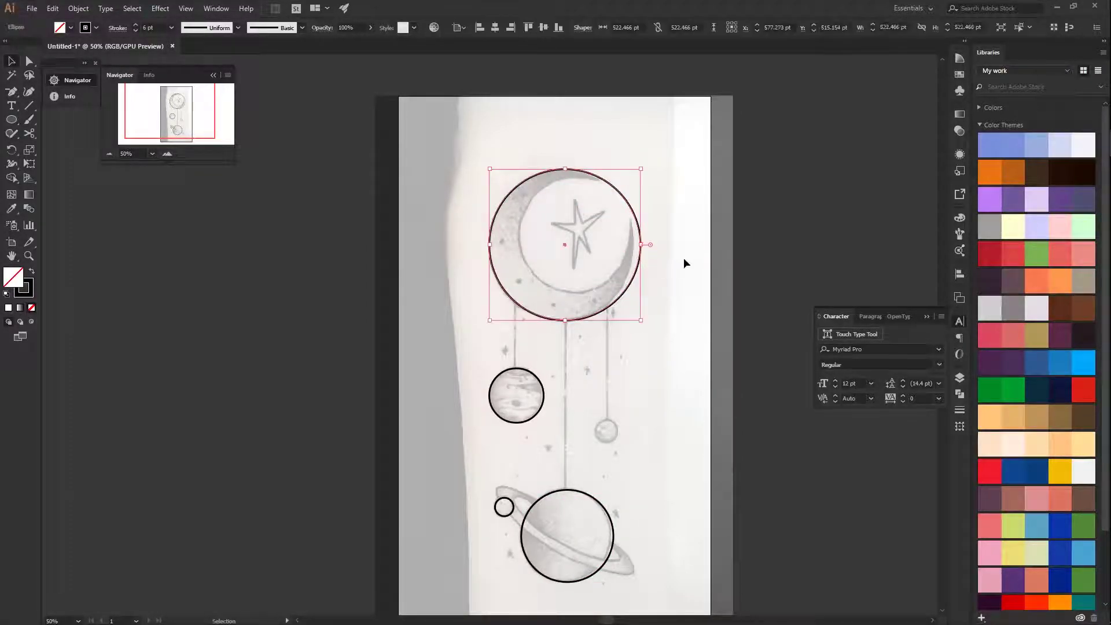
pyautogui.moveTo(641, 169)
pyautogui.mouseDown()
pyautogui.moveTo(630, 207)
pyautogui.moveTo(637, 177)
pyautogui.mouseUp()
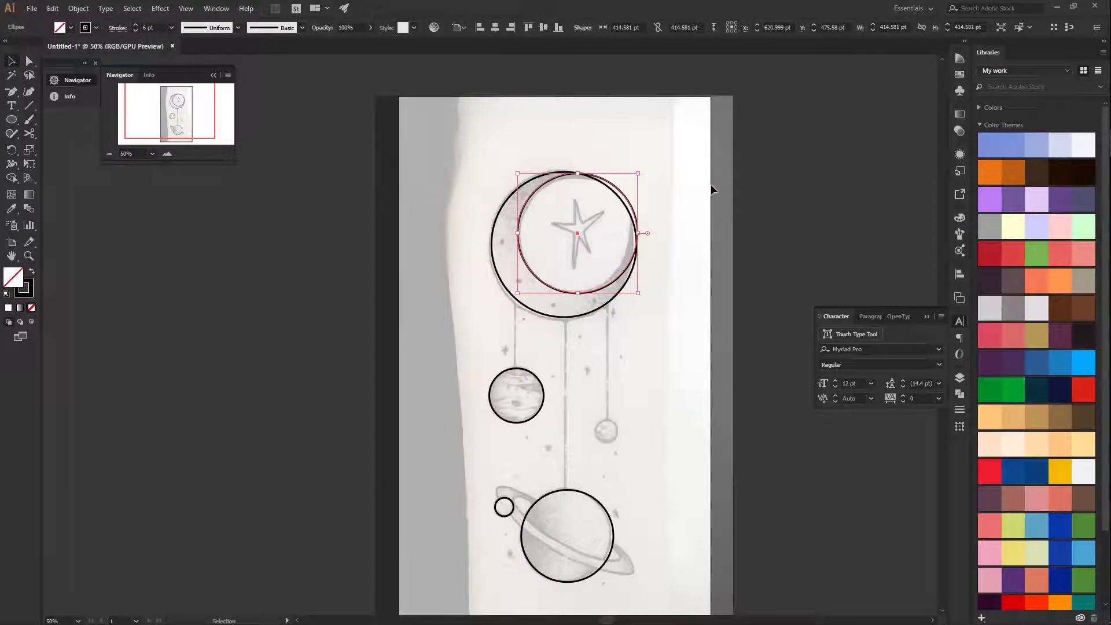
# Fit the second moon circle, about 410 pt wide, to the crescent's inner edge.
pyautogui.click(668, 272)
pyautogui.moveTo(668, 271); pyautogui.dragTo(693, 245)
pyautogui.click(655, 179)
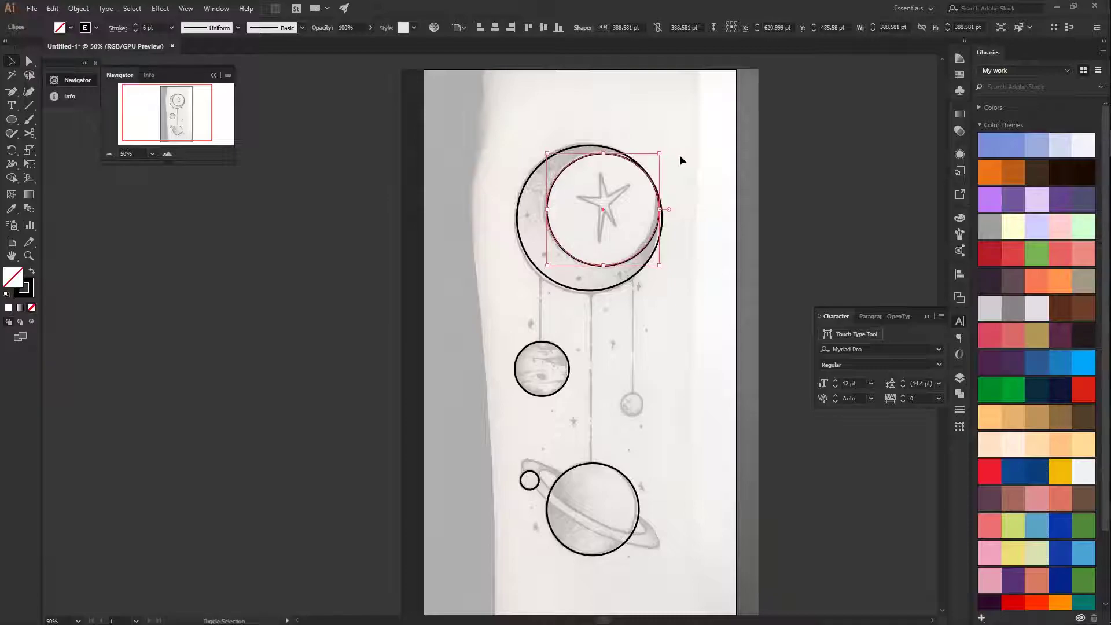
pyautogui.moveTo(660, 153); pyautogui.dragTo(671, 150)
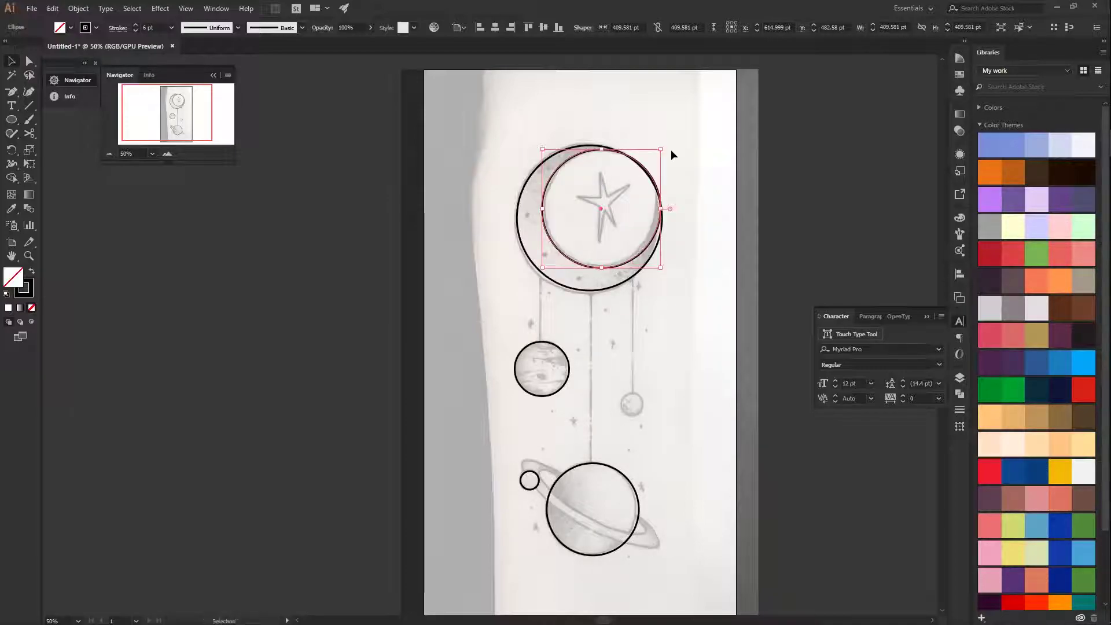
# Cut the inner circle out of the outer moon circle with Shape Builder to leave a crescent outline.
pyautogui.keyDown('shift'); pyautogui.click(656, 179); pyautogui.keyUp('shift')
pyautogui.hotkey('shift', 'm')
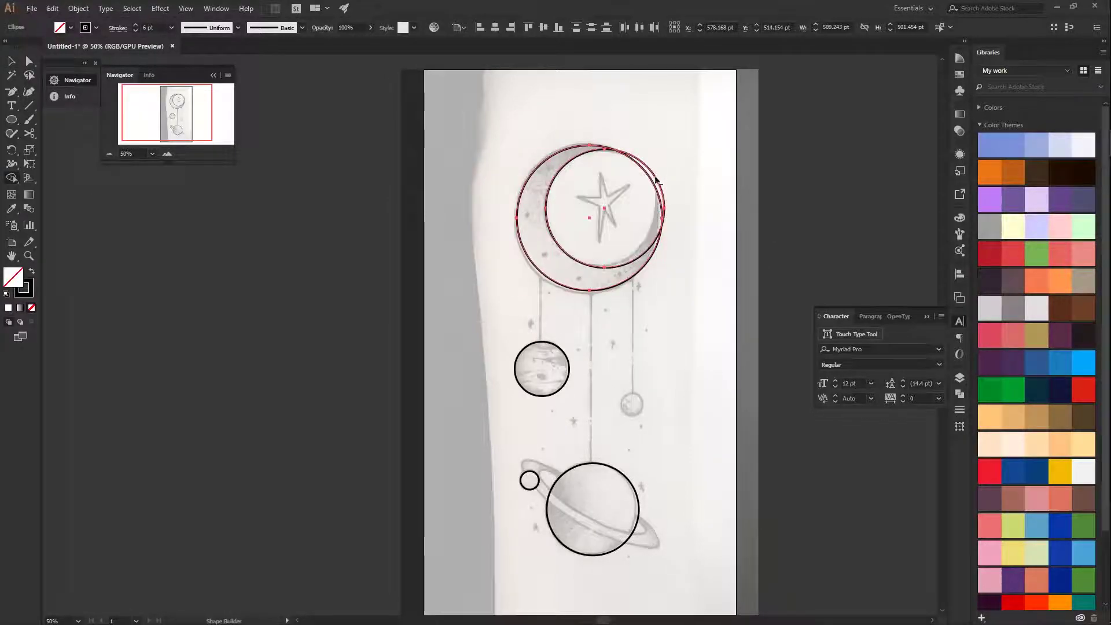
pyautogui.keyDown('alt'); pyautogui.click(660, 184); pyautogui.keyUp('alt')
pyautogui.press('v')
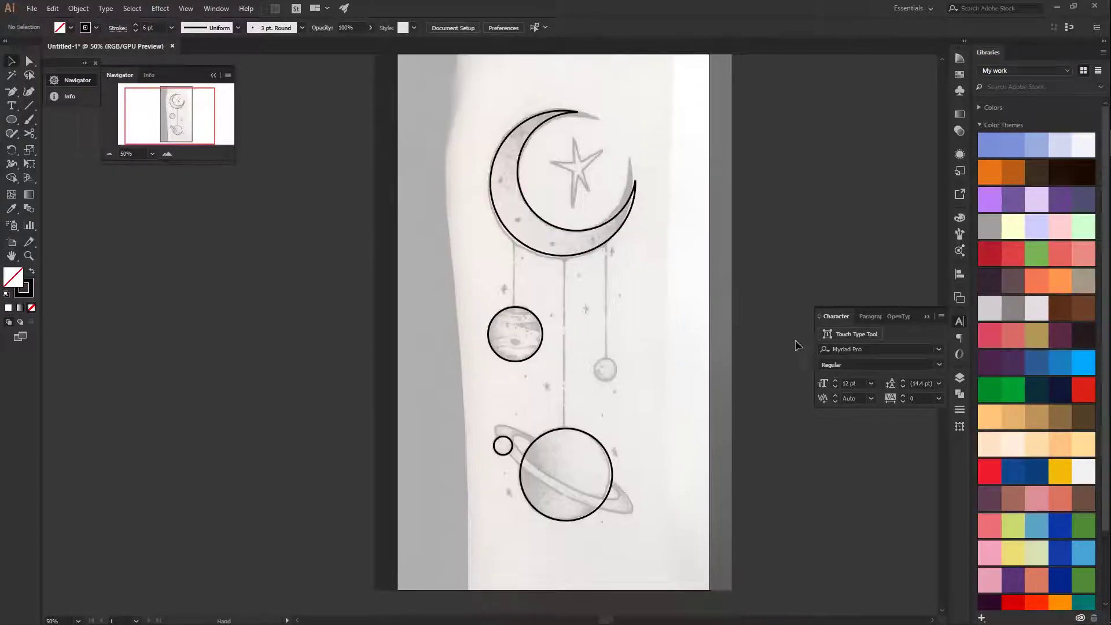
# Hide the Reference layer briefly to check the traced outlines and show it again.
pyautogui.press('F7')
pyautogui.click(802, 403)
pyautogui.click(802, 402)
pyautogui.click(635, 228)
# Trace the five-pointed star inside the crescent with the Pen tool as a closed outline with a 4 pt stroke.
pyautogui.press('p')
pyautogui.hotkey('ctrl', '=')
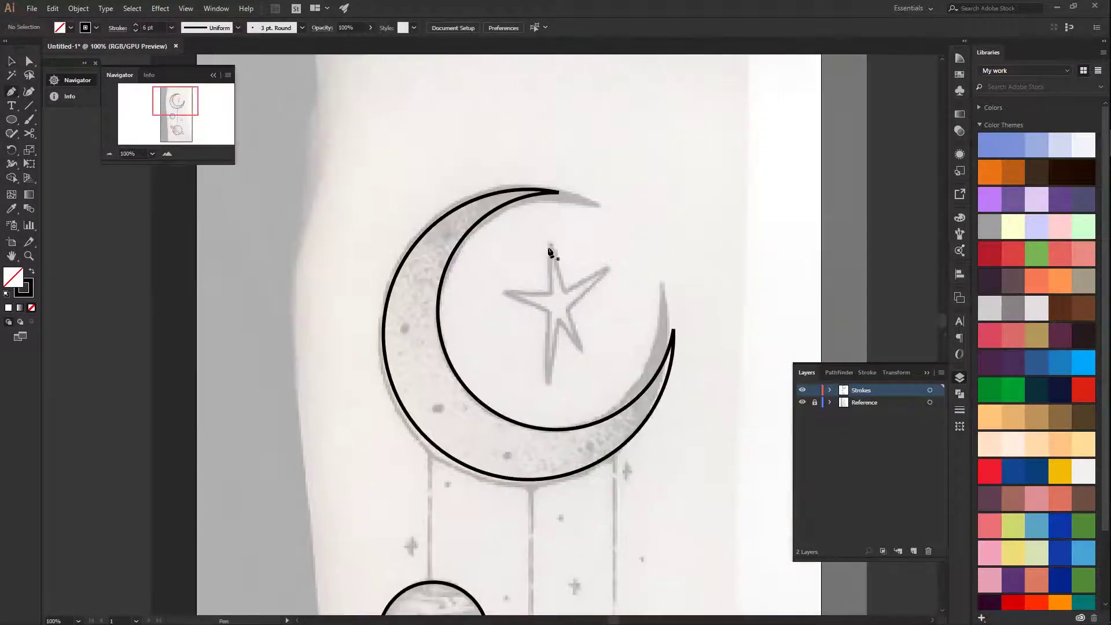
pyautogui.click(549, 243)
pyautogui.moveTo(548, 291); pyautogui.dragTo(519, 294)
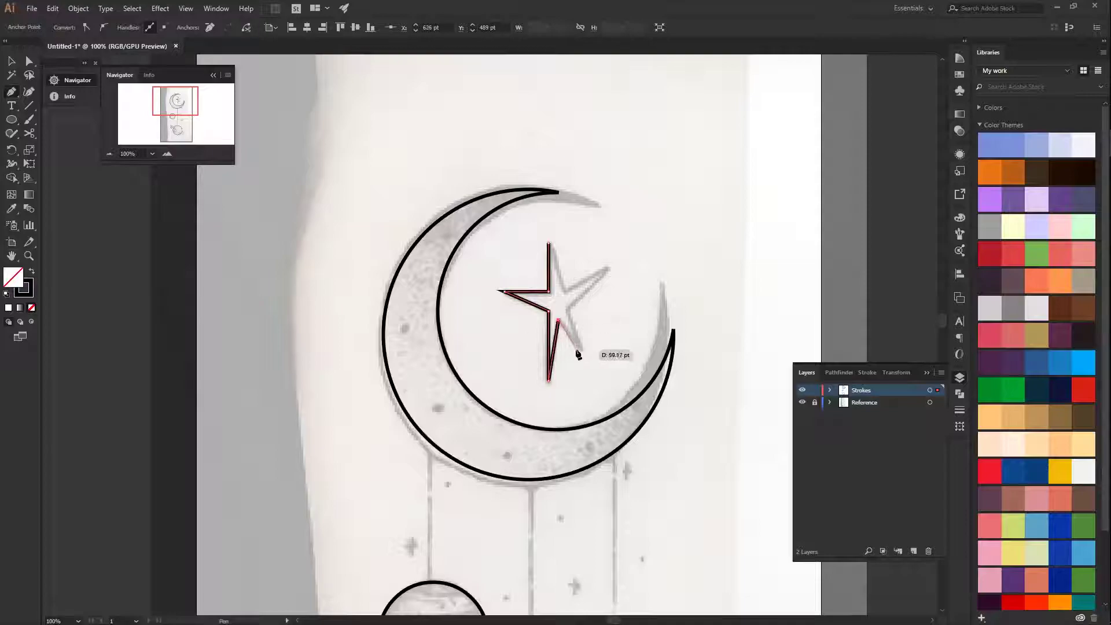
pyautogui.click(551, 242)
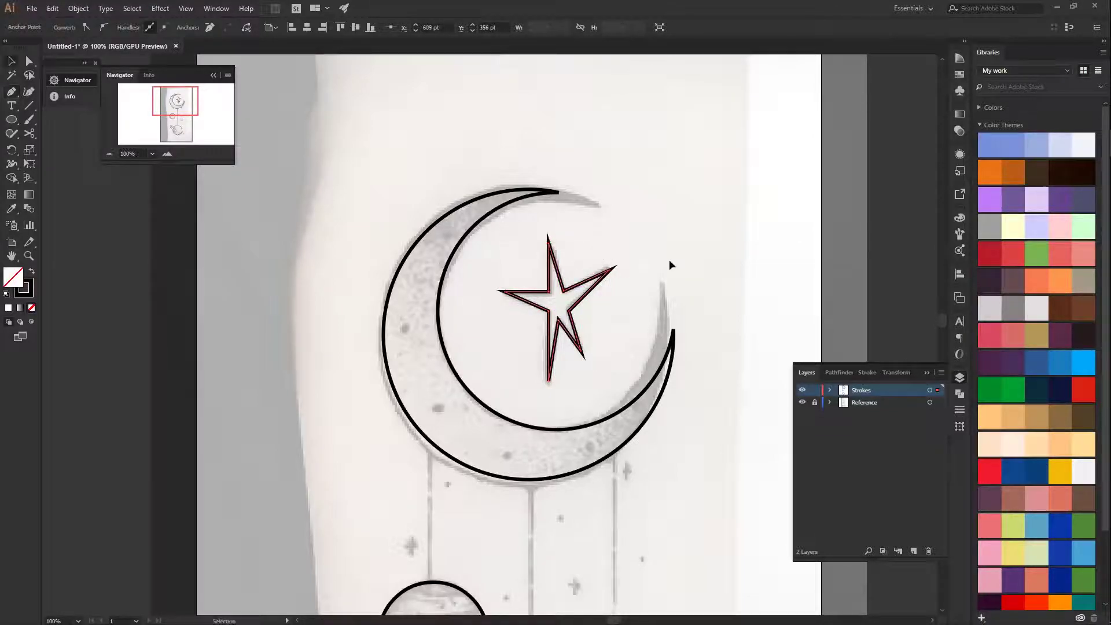
pyautogui.press('v')
pyautogui.hotkey('ctrl', '-')
pyautogui.hotkey('ctrl', '-')
pyautogui.hotkey('ctrl', 'shift', 'a')
# Draw a circle over the small hanging planet on the right with the Ellipse tool.
pyautogui.hotkey('ctrl', '=')
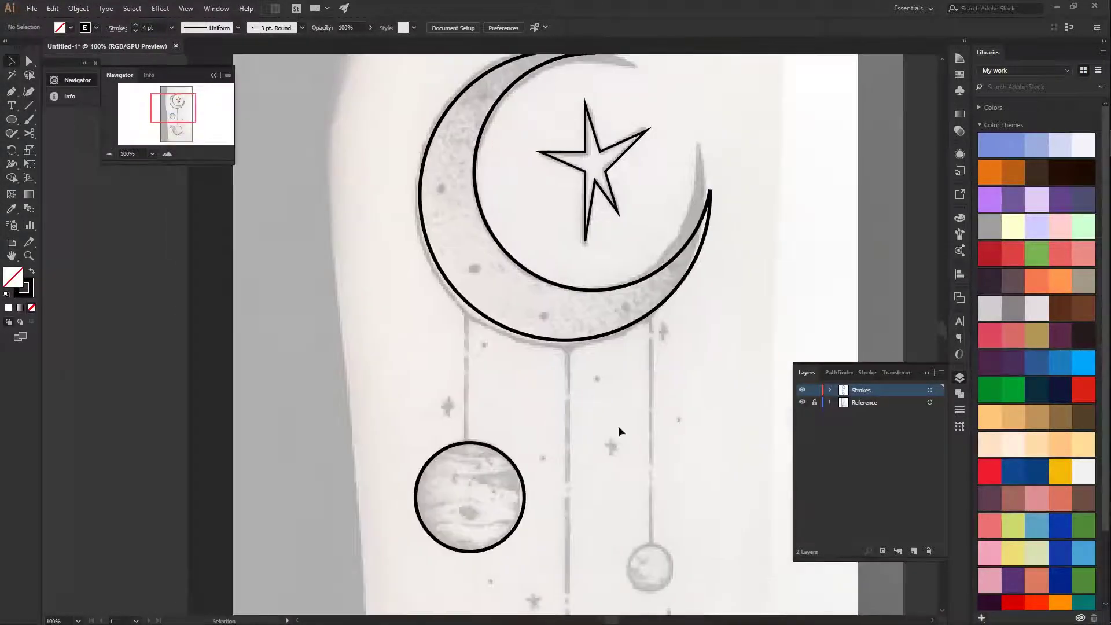
pyautogui.moveTo(584, 387); pyautogui.dragTo(478, 126)
pyautogui.press('l')
pyautogui.moveTo(519, 286); pyautogui.dragTo(570, 336)
pyautogui.press('v')
pyautogui.hotkey('ctrl', 'shift', 'a')
# Place reduced circle copies on three of the crescent's craters, filled black without a stroke.
pyautogui.hotkey('ctrl', 't')
pyautogui.scroll(3, 598, 375)
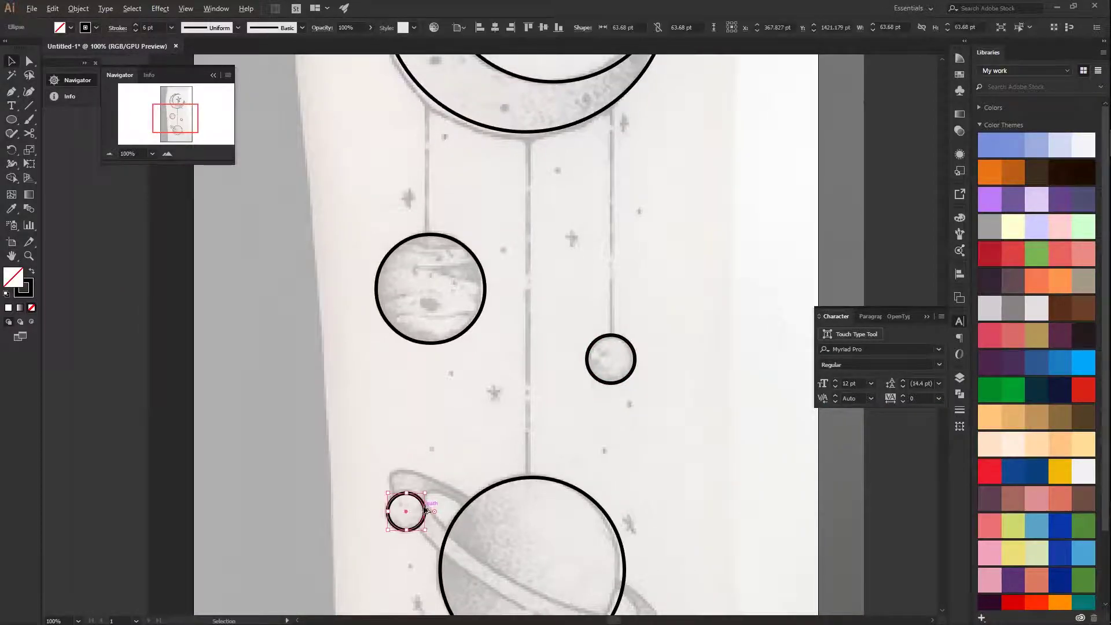
pyautogui.moveTo(401, 503); pyautogui.dragTo(551, 242)
pyautogui.hotkey('shift', 'x')
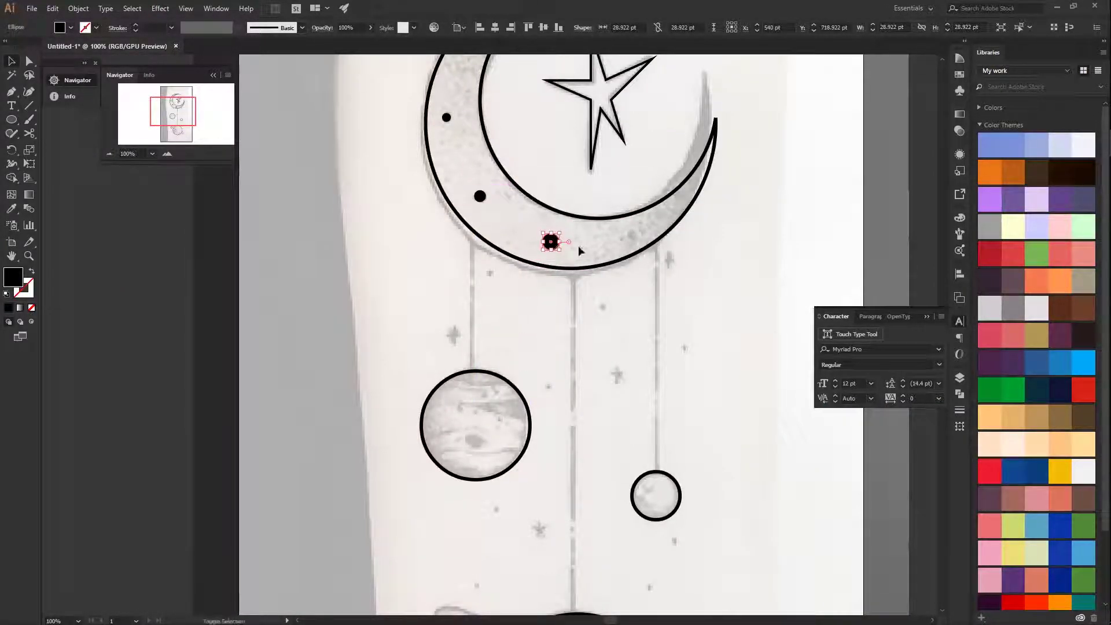
pyautogui.hotkey('ctrl', 'shift', 'a')
# Draw a vertical line with a 6 pt stroke from the crescent's underside to the top of the ringed planet.
pyautogui.hotkey('ctrl', '-')
pyautogui.hotkey('ctrl', '=')
pyautogui.moveTo(462, 334)
pyautogui.mouseDown()
pyautogui.moveTo(641, 231)
pyautogui.moveTo(671, 189)
pyautogui.mouseUp()
pyautogui.press('m')
pyautogui.moveTo(605, 103); pyautogui.dragTo(614, 448)
pyautogui.press('v')
pyautogui.click(135, 26)
pyautogui.moveTo(617, 169); pyautogui.dragTo(612, 185)
# Copy the hanging line to both side planets and shorten each copy to end at the planet's top.
pyautogui.moveTo(605, 465); pyautogui.dragTo(695, 438)
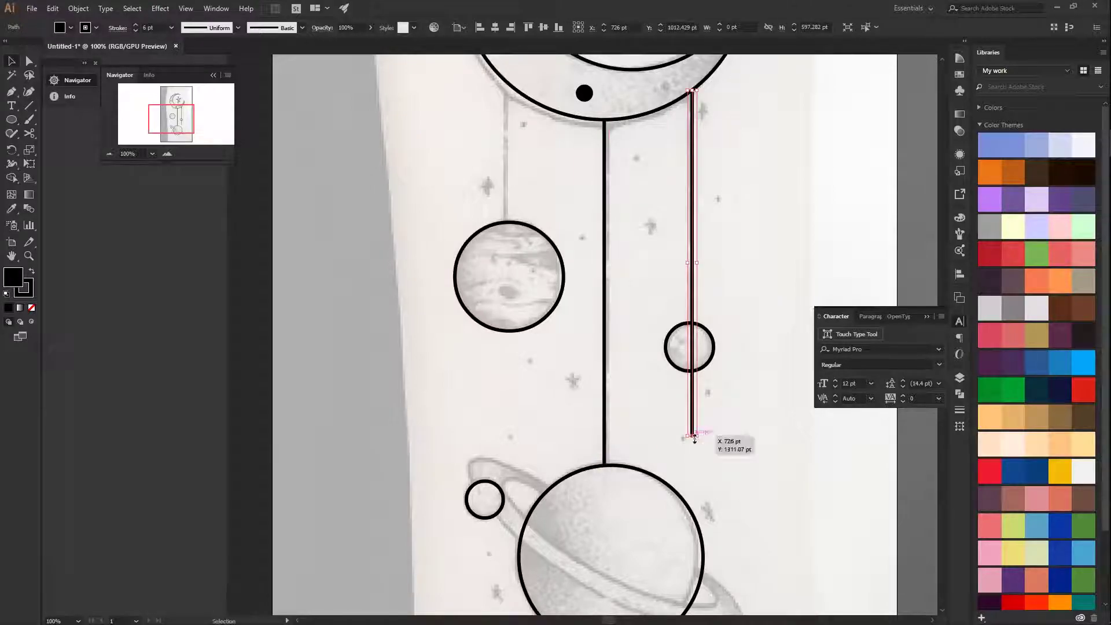
pyautogui.moveTo(691, 320); pyautogui.dragTo(692, 320)
pyautogui.moveTo(689, 243); pyautogui.dragTo(770, 303)
pyautogui.moveTo(587, 265); pyautogui.dragTo(587, 265)
pyautogui.moveTo(584, 112); pyautogui.dragTo(583, 143)
pyautogui.moveTo(583, 349); pyautogui.dragTo(584, 281)
pyautogui.click(872, 442)
pyautogui.moveTo(871, 442); pyautogui.dragTo(742, 394)
# Move the crescent's middle black dot onto the large spot in the banded planet.
pyautogui.hotkey('ctrl', '0')
pyautogui.press('F7')
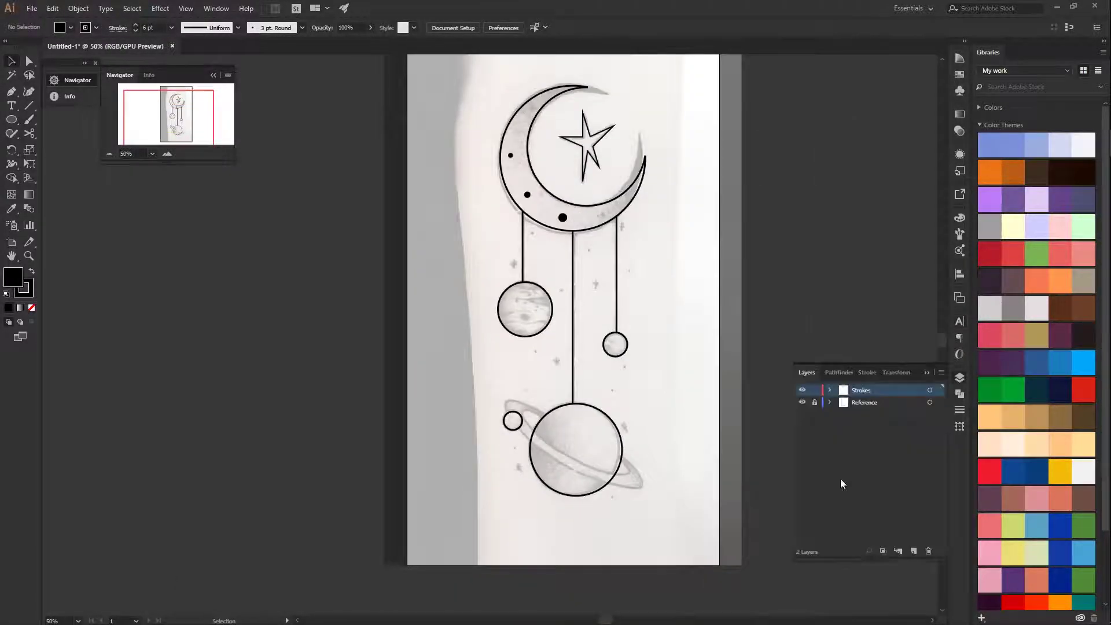
pyautogui.scroll(5, 689, 327)
pyautogui.click(563, 107)
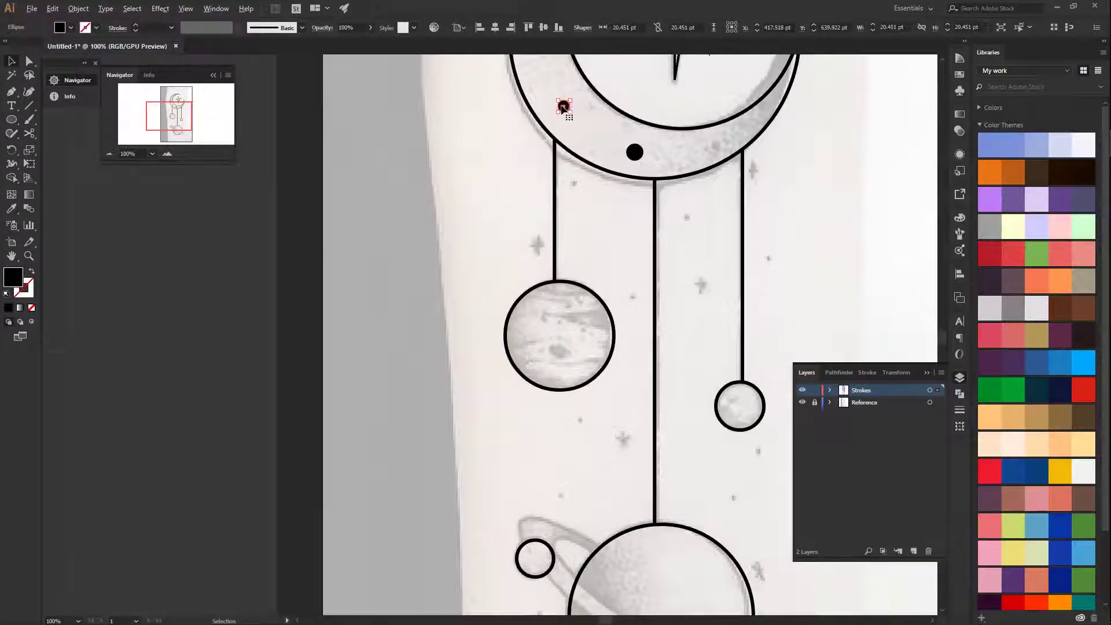
pyautogui.moveTo(552, 351); pyautogui.dragTo(552, 351)
pyautogui.moveTo(552, 350); pyautogui.dragTo(472, 114)
# Draw an eight-pointed star from rotated 23.333 pt lines with a 1 pt stroke on the mark below the banded planet.
pyautogui.scroll(2, 521, 289)
pyautogui.moveTo(575, 192); pyautogui.dragTo(661, 375)
pyautogui.moveTo(539, 229); pyautogui.dragTo(539, 249)
pyautogui.press('v')
pyautogui.scroll(2, 519, 219)
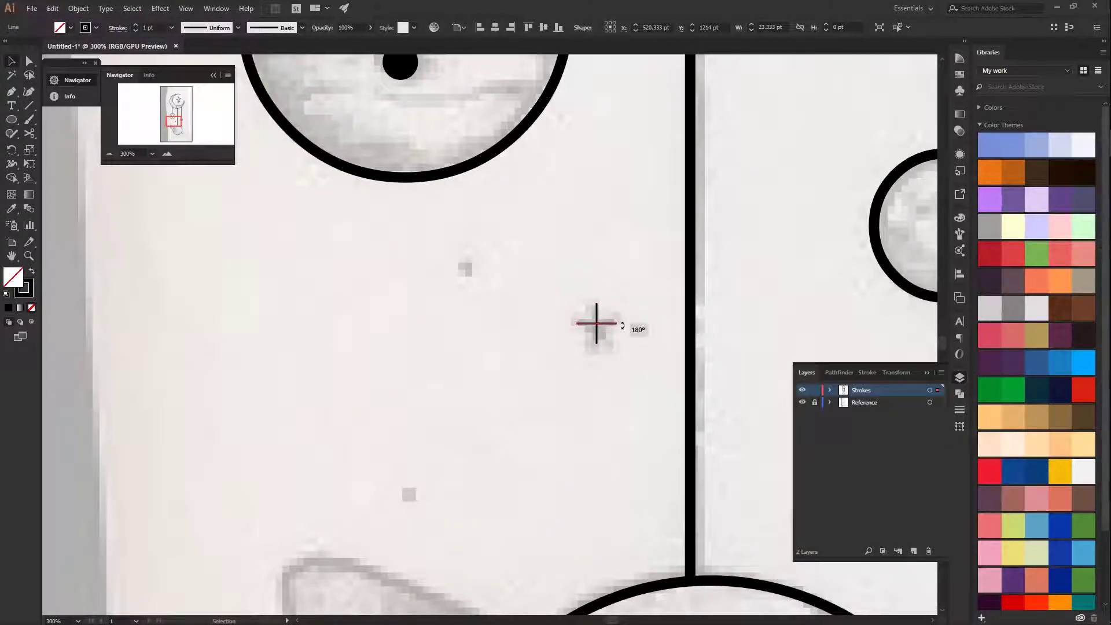
pyautogui.moveTo(577, 323); pyautogui.dragTo(528, 313)
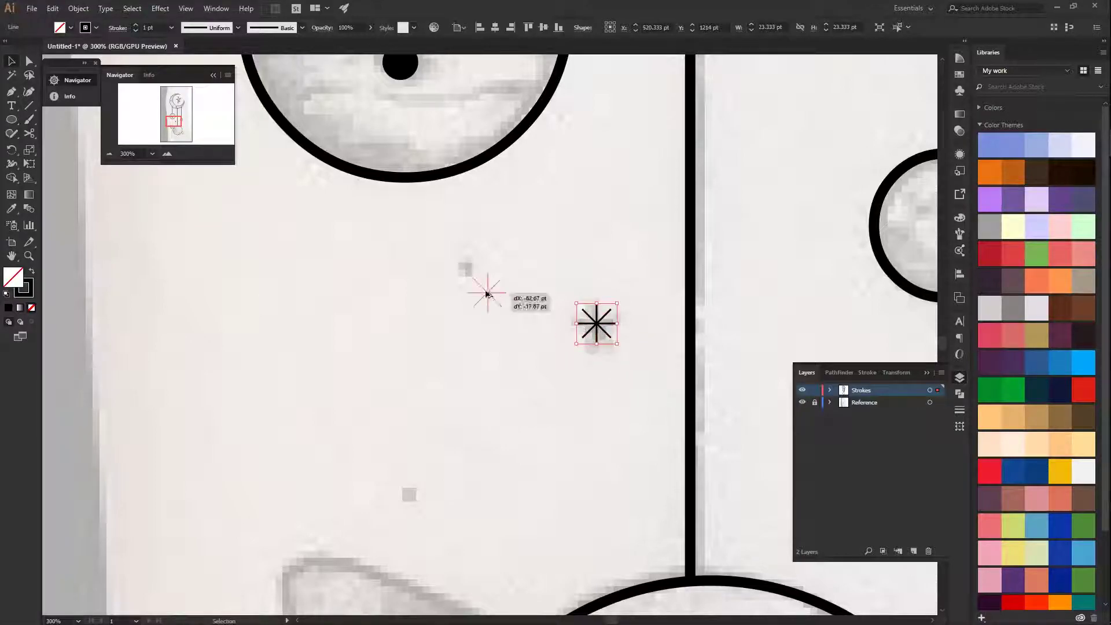
# Place scaled copies of the line star on the marks around the banded planet and on both sides of the ringed planet.
pyautogui.scroll(-2, 496, 346)
pyautogui.hscroll(-2, 518, 239)
pyautogui.hotkey('ctrl', '-')
pyautogui.hotkey('ctrl', '-')
pyautogui.hotkey('ctrl', '-')
pyautogui.moveTo(479, 366); pyautogui.dragTo(395, 175)
pyautogui.scroll(-2, 377, 260)
pyautogui.hscroll(2, 376, 260)
pyautogui.click(400, 312)
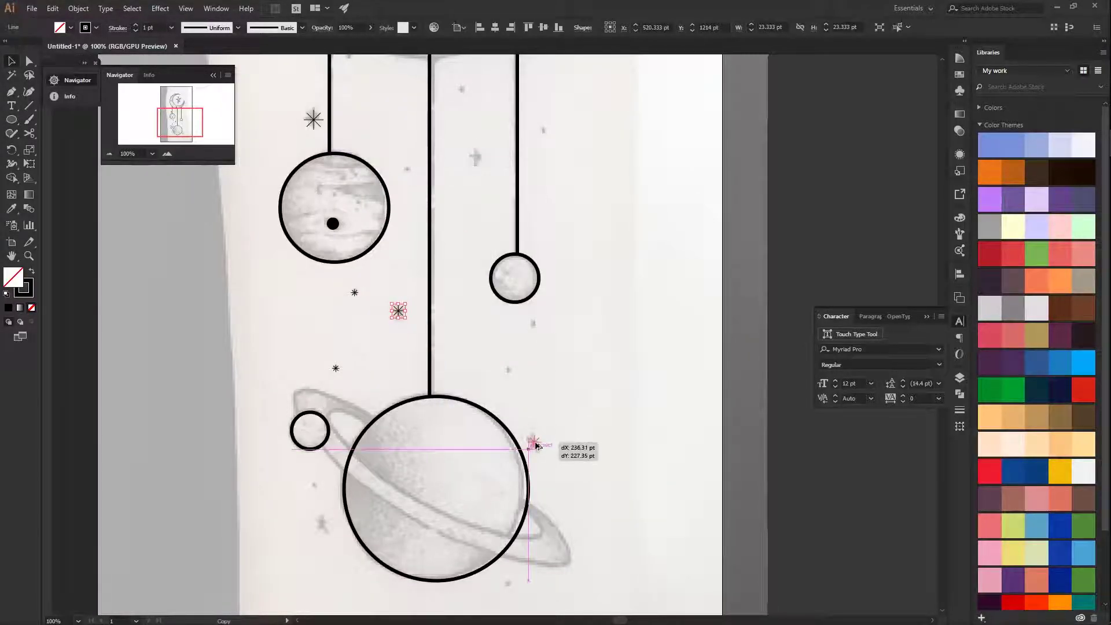
pyautogui.moveTo(331, 524); pyautogui.dragTo(325, 524)
# Copy the 12.667 pt star onto the tiny marks beside the banded planet, near the ringed planet and below the small planet.
pyautogui.scroll(1, 407, 326)
pyautogui.hscroll(-2, 406, 326)
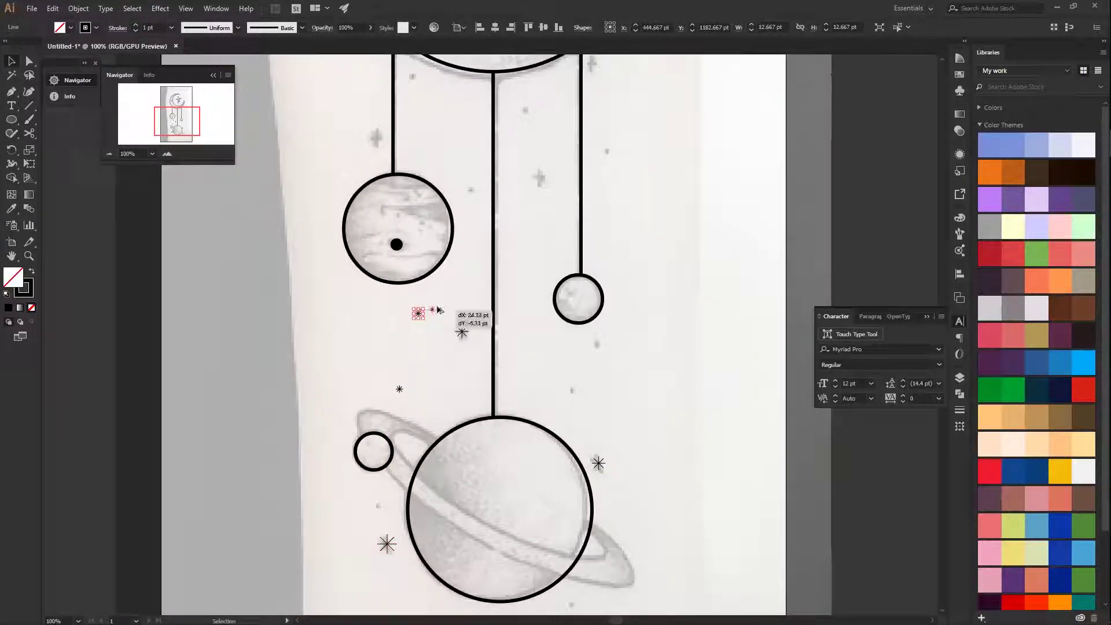
pyautogui.moveTo(380, 508); pyautogui.dragTo(380, 508)
pyautogui.click(403, 399)
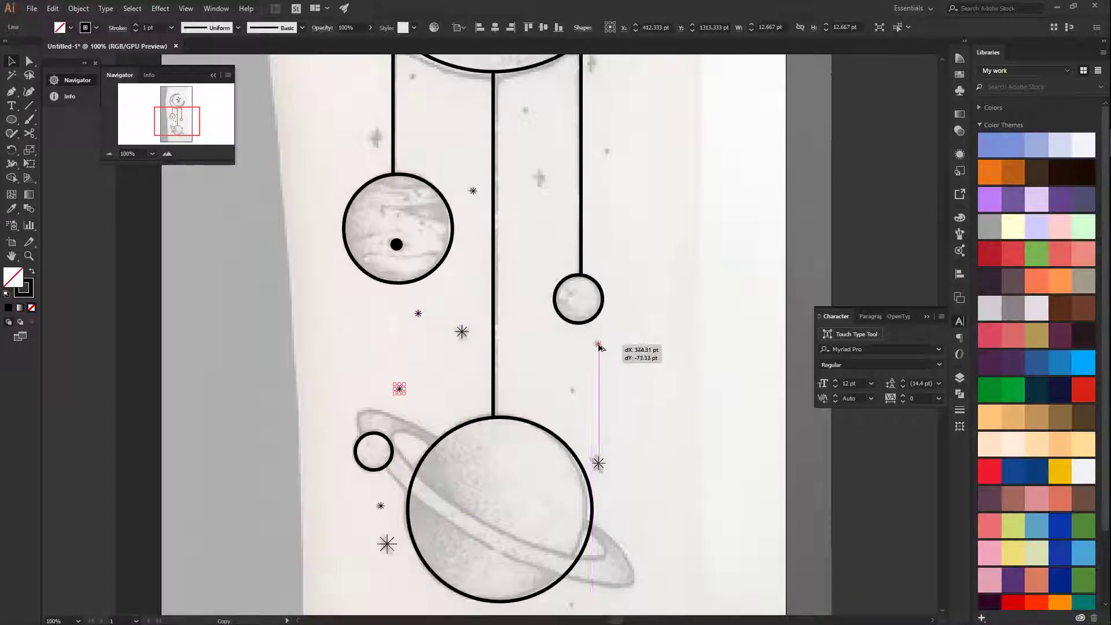
pyautogui.moveTo(419, 317); pyautogui.dragTo(572, 392)
pyautogui.click(435, 418)
# Copy large and small line stars onto the remaining star marks between and beside the hanging lines under the crescent.
pyautogui.scroll(3, 435, 418)
pyautogui.hscroll(1, 436, 418)
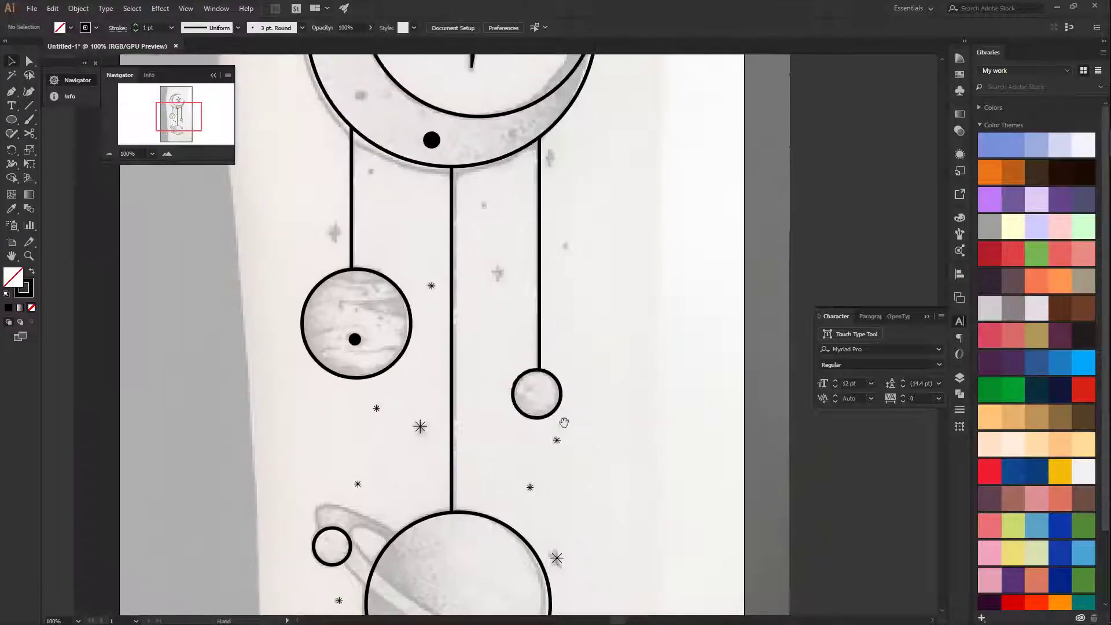
pyautogui.scroll(-3, 436, 418)
pyautogui.hscroll(-2, 436, 418)
pyautogui.moveTo(440, 528); pyautogui.dragTo(434, 129)
pyautogui.scroll(3, 434, 128)
pyautogui.hscroll(2, 434, 128)
pyautogui.moveTo(428, 398); pyautogui.dragTo(428, 164)
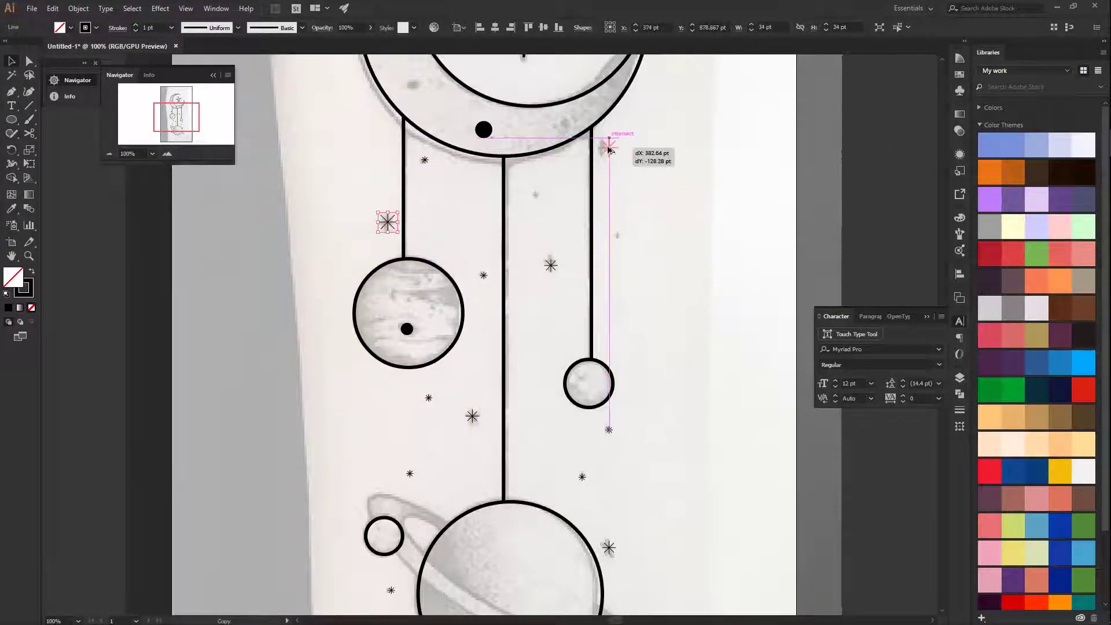
pyautogui.moveTo(409, 474); pyautogui.dragTo(616, 235)
pyautogui.scroll(-3, 616, 234)
pyautogui.click(401, 364)
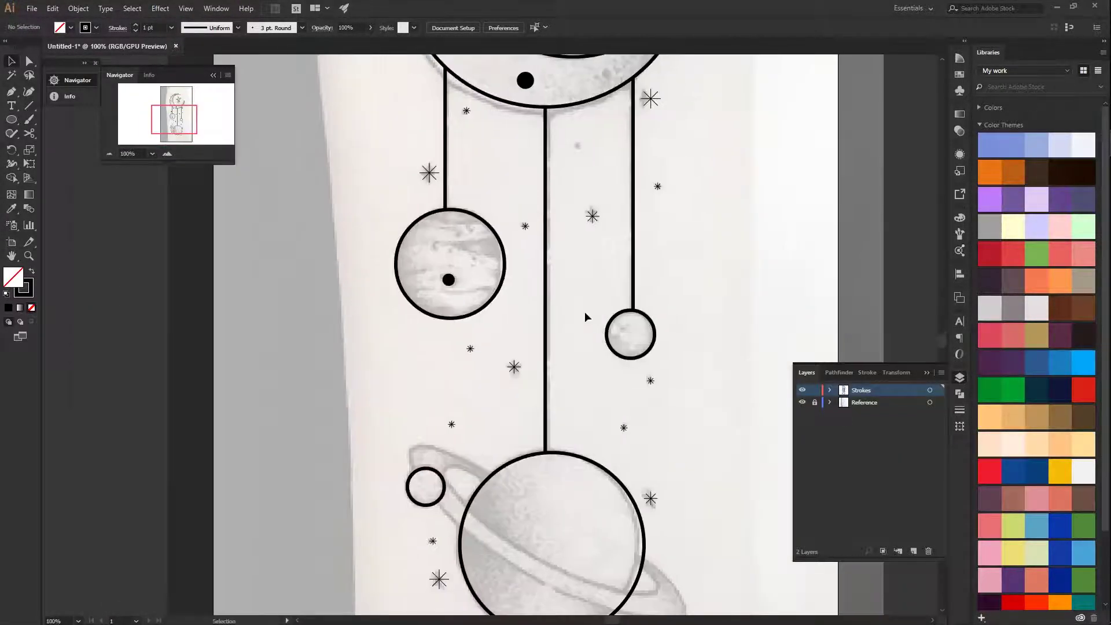
# Draw an ellipse of about 539 by 126 pt with a 6 pt stroke over the planet's ring, tilted to its angle.
pyautogui.scroll(-3, 584, 313)
pyautogui.hscroll(1, 626, 395)
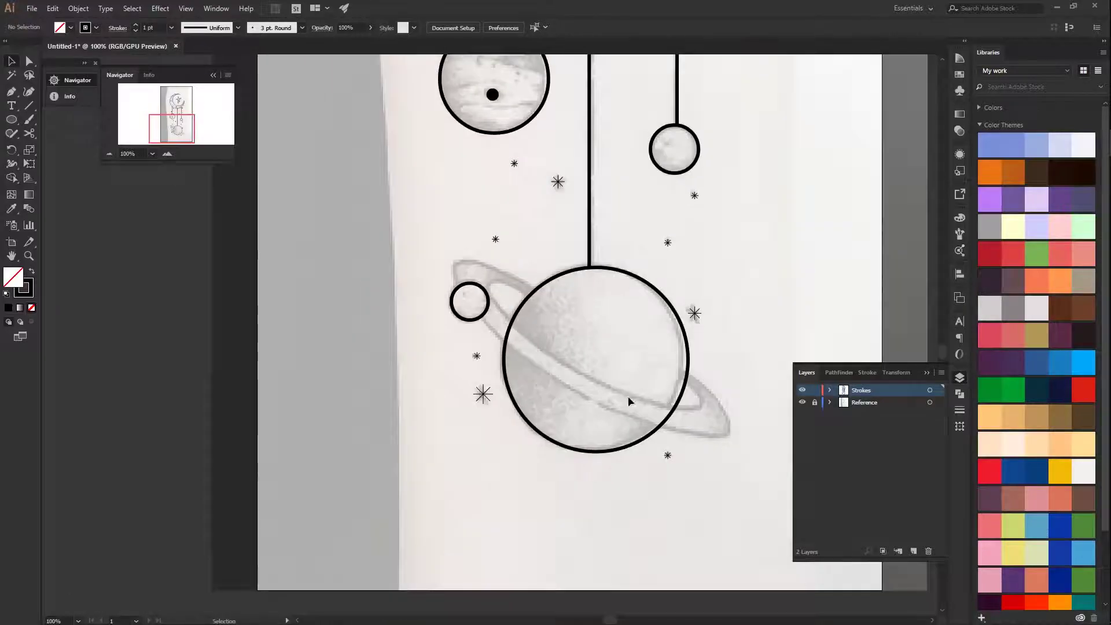
pyautogui.scroll(1, 634, 396)
pyautogui.moveTo(578, 410); pyautogui.dragTo(629, 432)
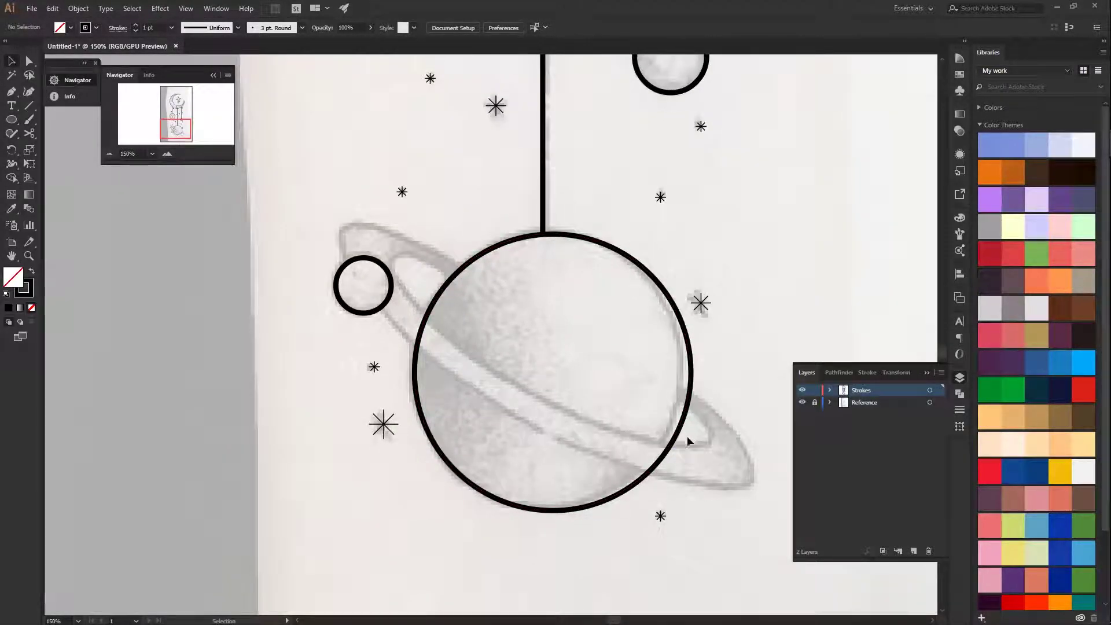
pyautogui.hotkey('ctrl', '-')
pyautogui.hotkey('ctrl', '-')
pyautogui.press('l')
pyautogui.moveTo(789, 428); pyautogui.dragTo(643, 370)
pyautogui.press('v')
pyautogui.hotkey('ctrl', '+')
pyautogui.hotkey('ctrl', '+')
pyautogui.moveTo(680, 408); pyautogui.dragTo(724, 478)
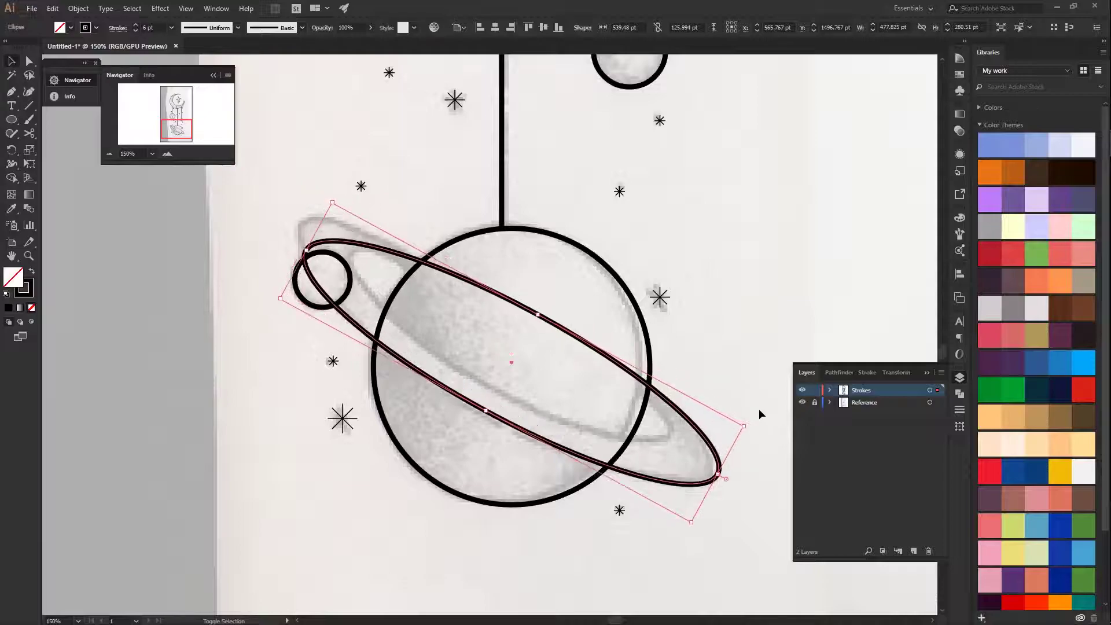
# Adjust the ellipse's size and position and reshape its upper-left end to follow the ring's outer edge.
pyautogui.moveTo(538, 313); pyautogui.dragTo(542, 294)
pyautogui.moveTo(747, 405); pyautogui.dragTo(775, 419)
pyautogui.scroll(1, 649, 508)
pyautogui.moveTo(543, 297); pyautogui.dragTo(531, 316)
pyautogui.press('a')
pyautogui.click(424, 250)
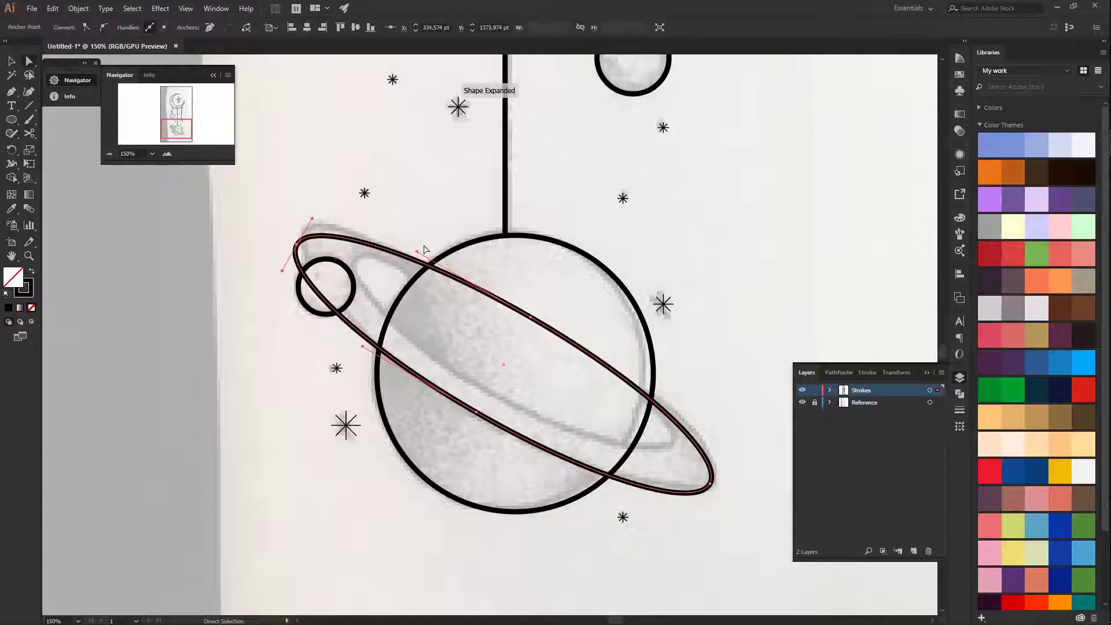
pyautogui.press('v')
pyautogui.scroll(-1, 661, 347)
pyautogui.click(661, 347)
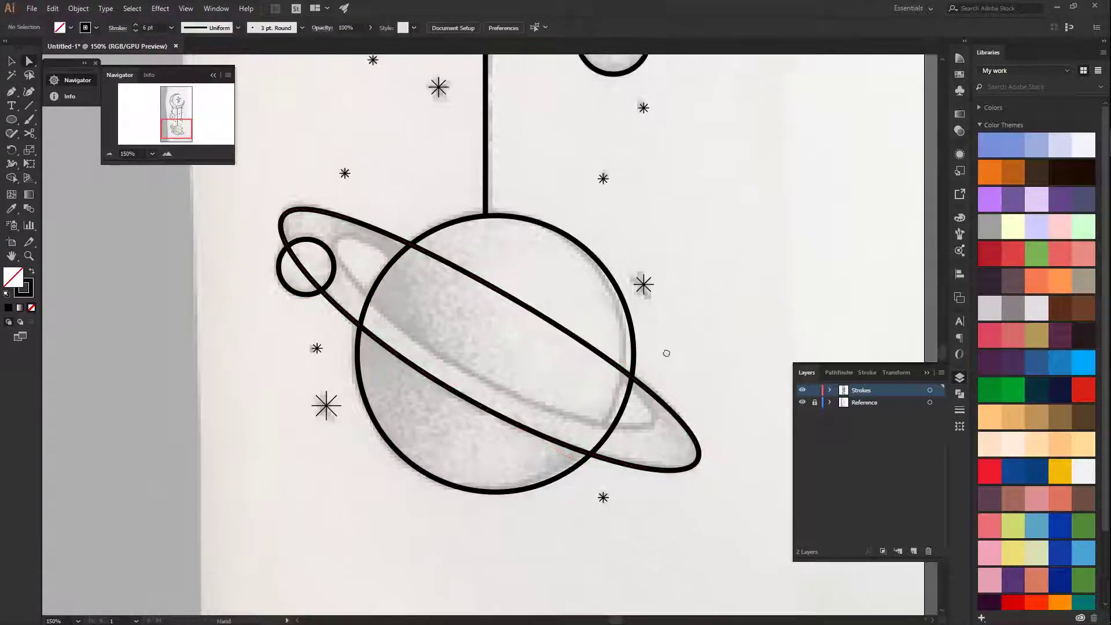
# Duplicate the ring ellipse in place and shrink the copy to fit the ring's inner edge.
pyautogui.click(586, 343)
pyautogui.hotkey('ctrl', 'c')
pyautogui.hotkey('ctrl', 'f')
pyautogui.moveTo(731, 421); pyautogui.dragTo(679, 436)
pyautogui.moveTo(505, 476); pyautogui.dragTo(433, 450)
# Merge the ring's front band and remove the overlapping lines on the planet and small moon with Shape Builder.
pyautogui.hotkey('ctrl', 'a')
pyautogui.hotkey('shift', 'm')
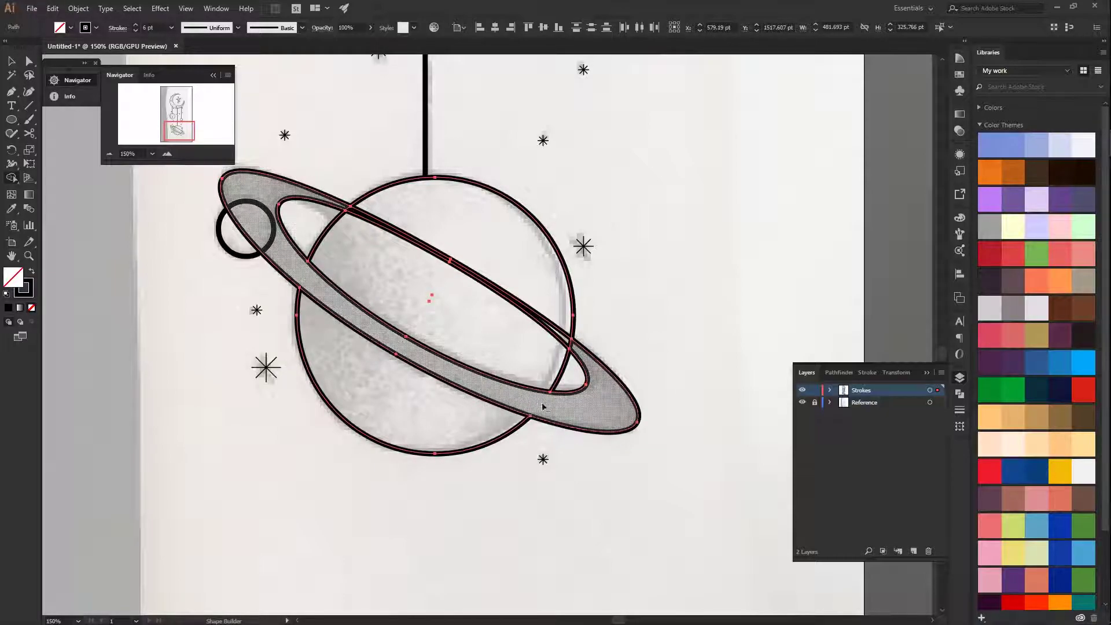
pyautogui.moveTo(498, 294); pyautogui.dragTo(295, 286)
pyautogui.keyDown('ctrl'); pyautogui.click(484, 484); pyautogui.keyUp('ctrl')
pyautogui.hotkey('ctrl', 'a')
pyautogui.scroll(2, 492, 429)
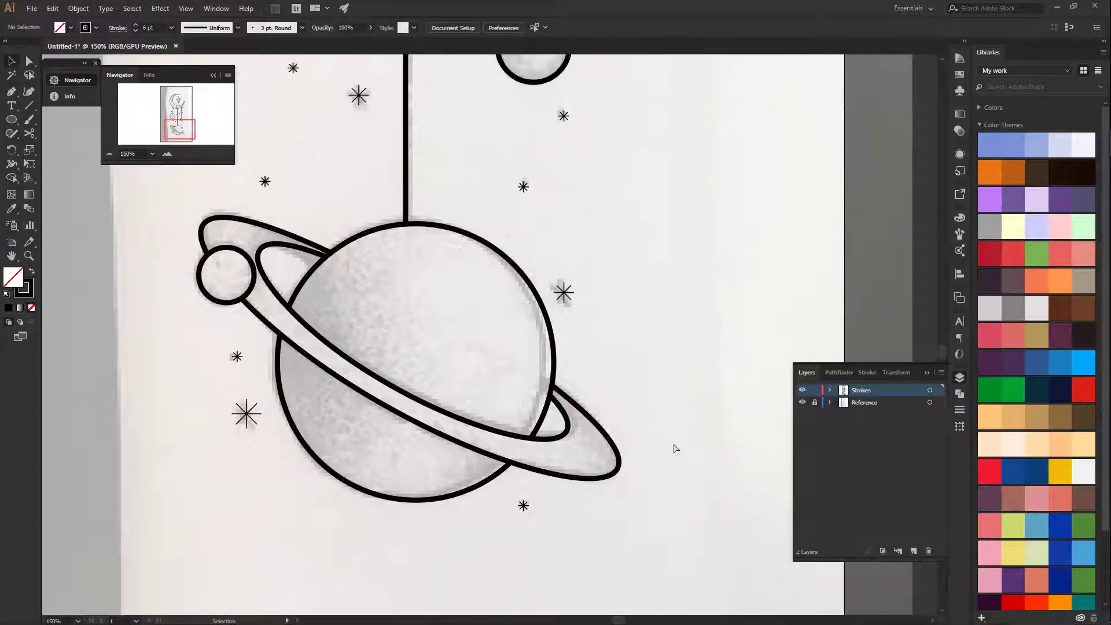
# Hide the Reference layer to examine the finished line art and show the layer again.
pyautogui.click(802, 403)
pyautogui.press('v')
pyautogui.hotkey('ctrl', '-')
pyautogui.hotkey('ctrl', '-')
pyautogui.hotkey('ctrl', '-')
pyautogui.scroll(-1, 602, 359)
pyautogui.click(489, 429)
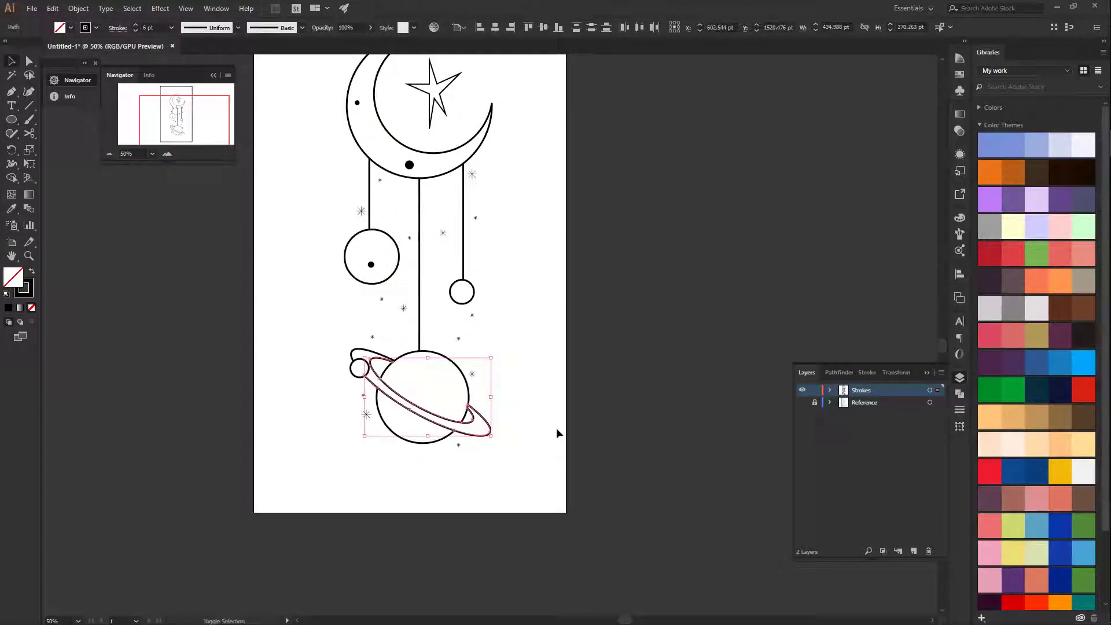
pyautogui.click(528, 394)
pyautogui.scroll(-2, 529, 379)
pyautogui.scroll(3, 514, 302)
pyautogui.click(803, 403)
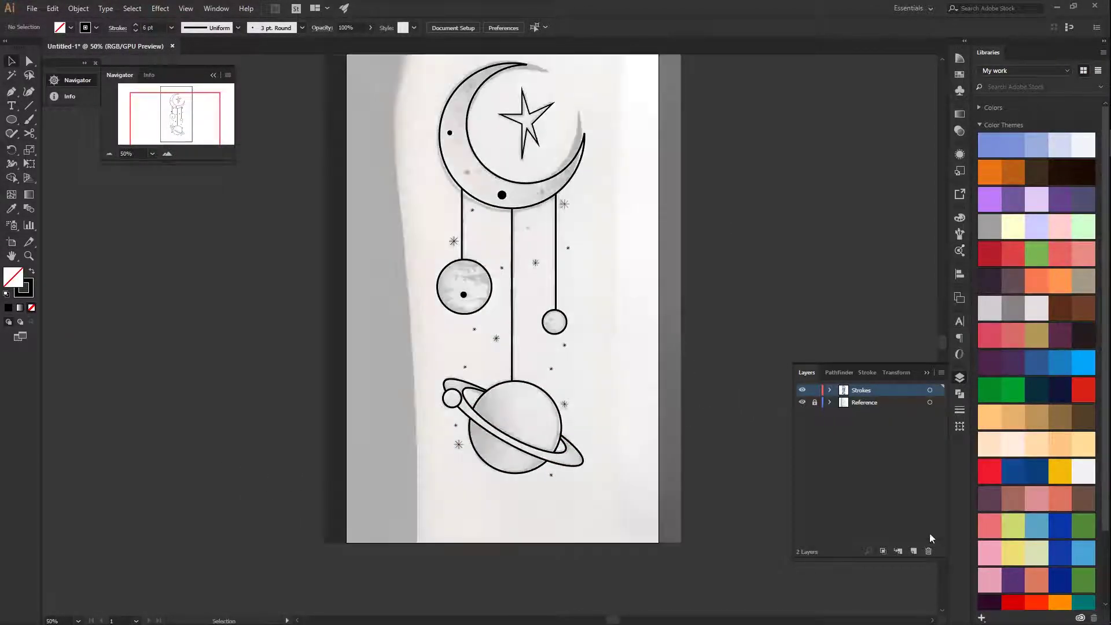
# Add a layer named Colour, place it between Strokes and Reference, and lock the Strokes layer.
pyautogui.write('our')
pyautogui.press('Return')
pyautogui.moveTo(862, 390); pyautogui.dragTo(862, 408)
pyautogui.scroll(2, 653, 340)
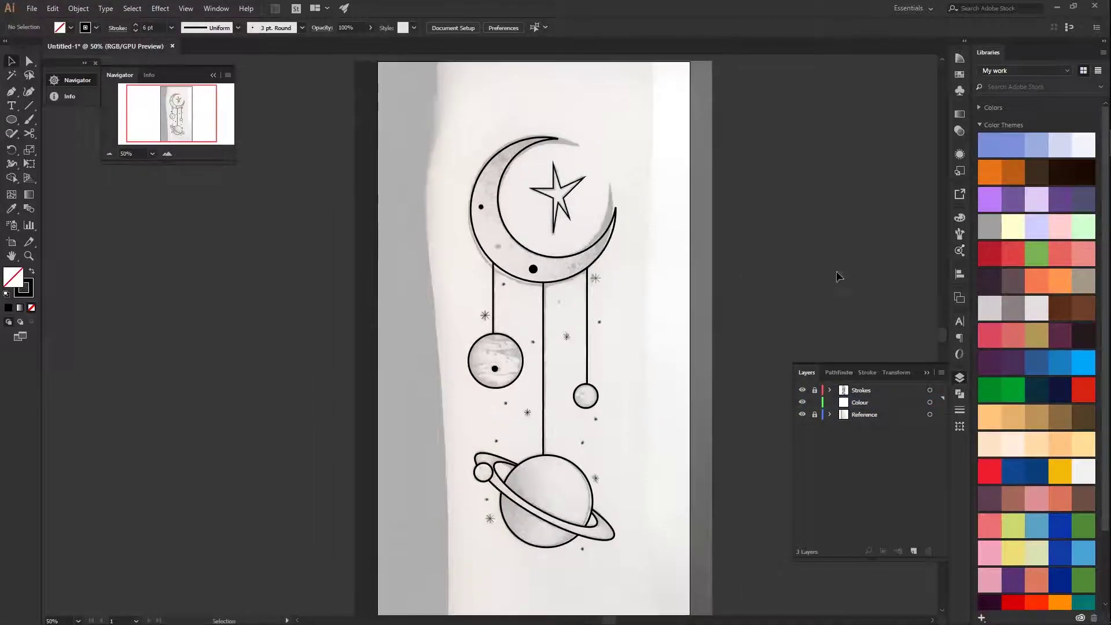
# Browse the colour themes of the saved libraries for a suitable palette, finishing in the My work library.
pyautogui.scroll(-5, 1034, 289)
pyautogui.scroll(5, 1033, 289)
pyautogui.click(980, 108)
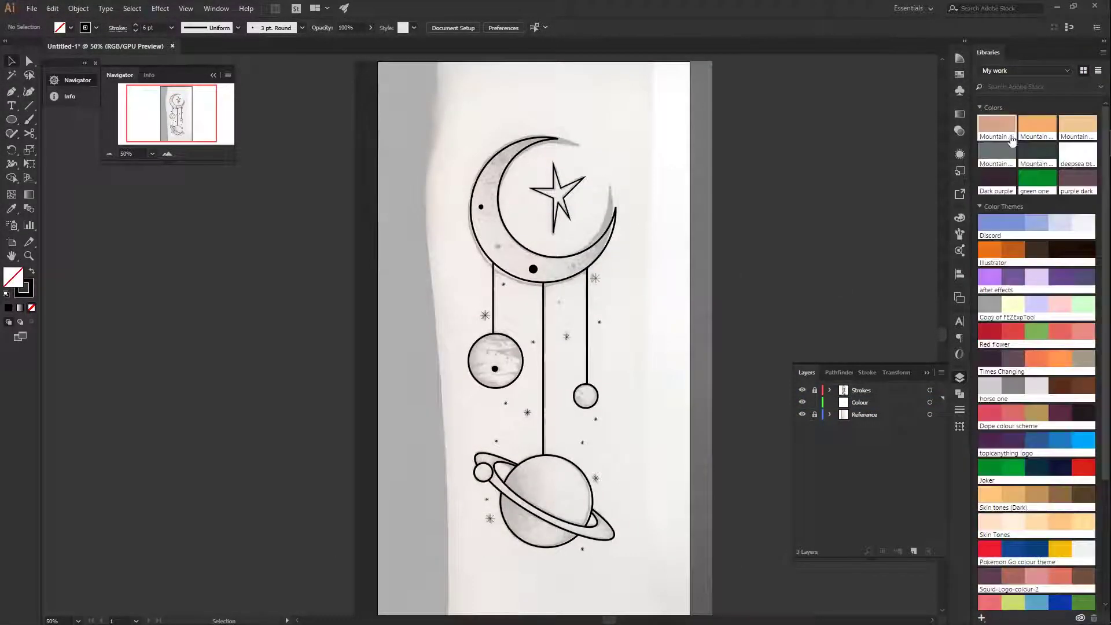
pyautogui.click(1024, 71)
pyautogui.click(1014, 164)
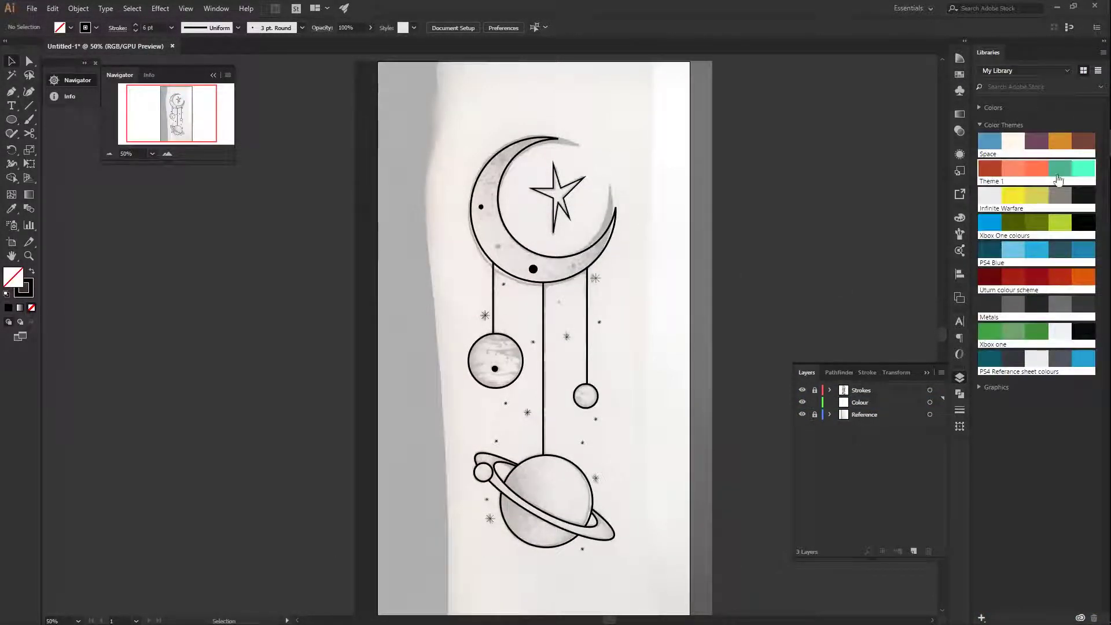
pyautogui.click(1025, 70)
pyautogui.click(1019, 114)
pyautogui.click(1024, 70)
pyautogui.click(1019, 102)
pyautogui.click(1031, 71)
pyautogui.click(1037, 82)
pyautogui.click(1037, 74)
pyautogui.click(1013, 123)
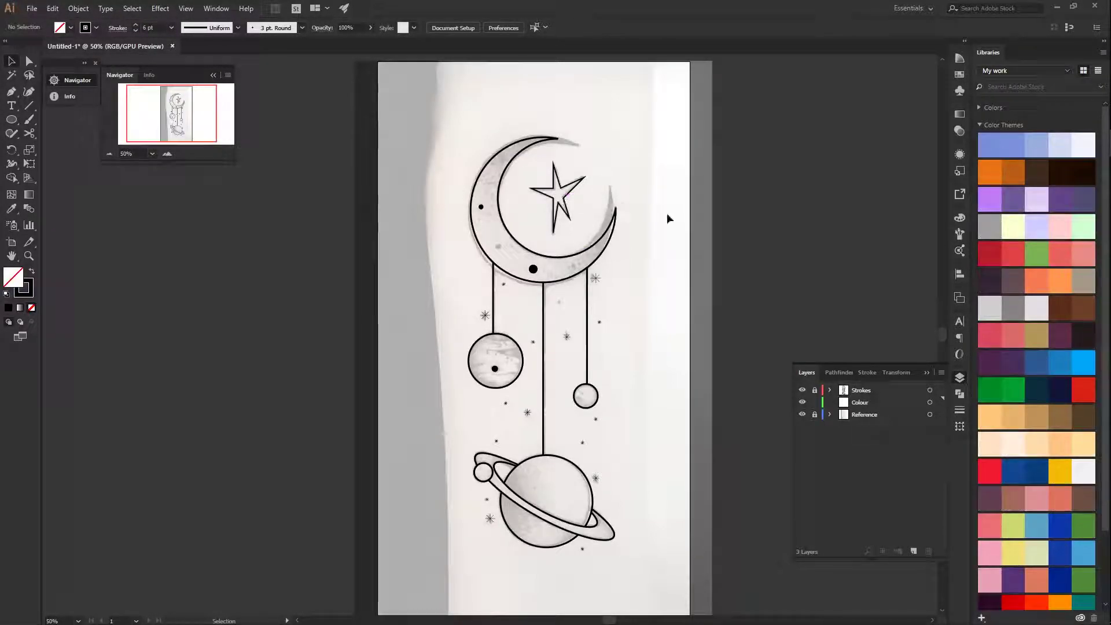
# Choose the rough charcoal-style art brush for the Paintbrush tool.
pyautogui.scroll(-3, 687, 370)
pyautogui.scroll(2, 575, 288)
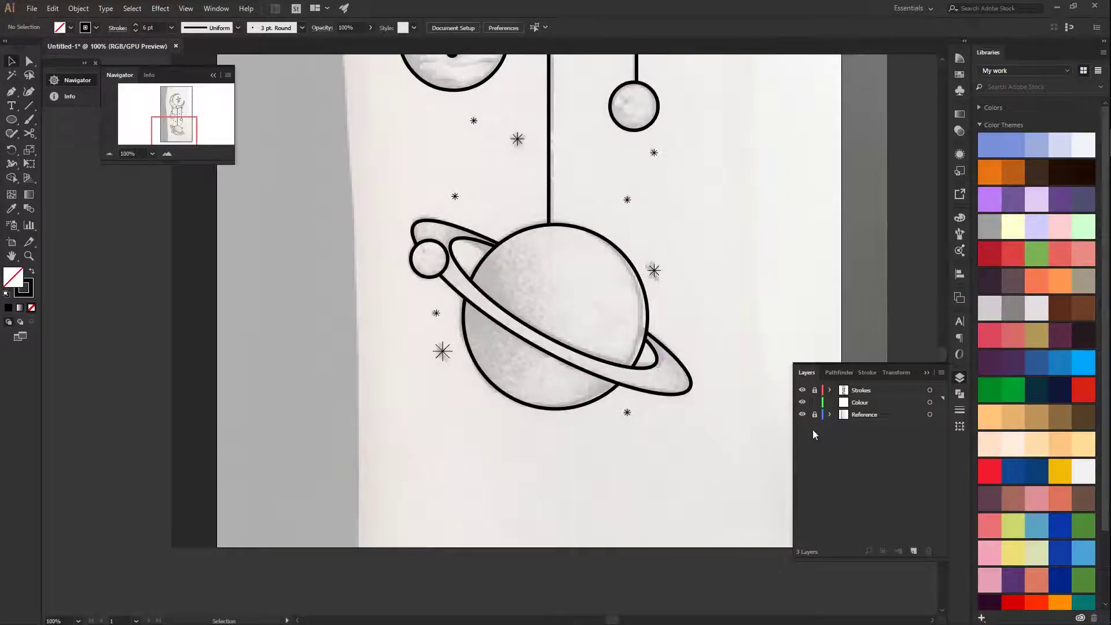
pyautogui.scroll(5, 533, 318)
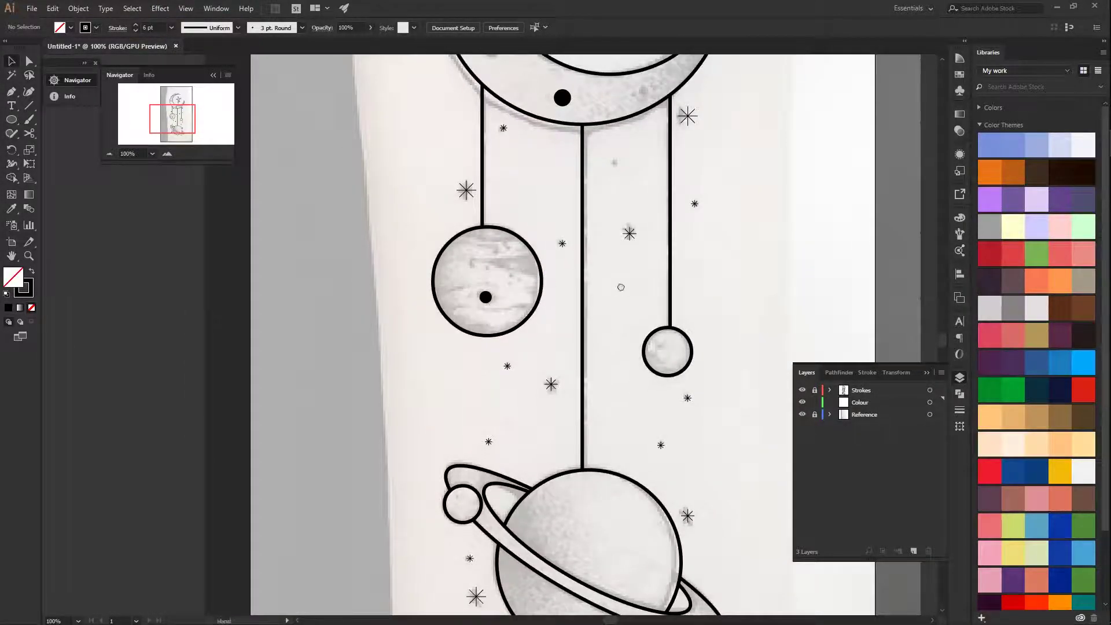
pyautogui.scroll(3, 696, 303)
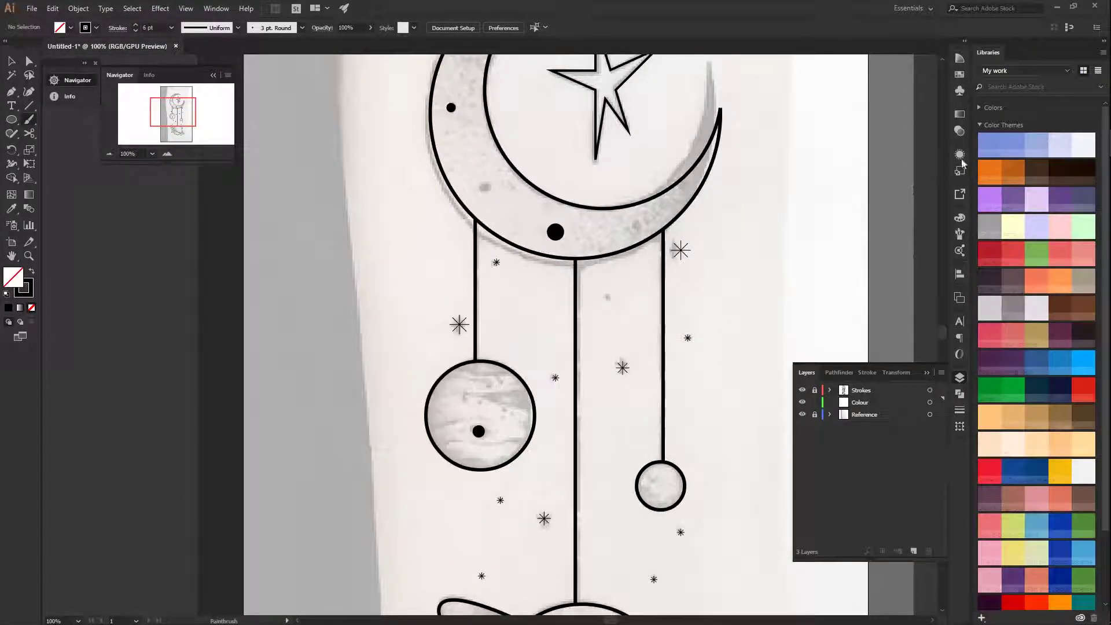
pyautogui.click(960, 234)
pyautogui.click(877, 272)
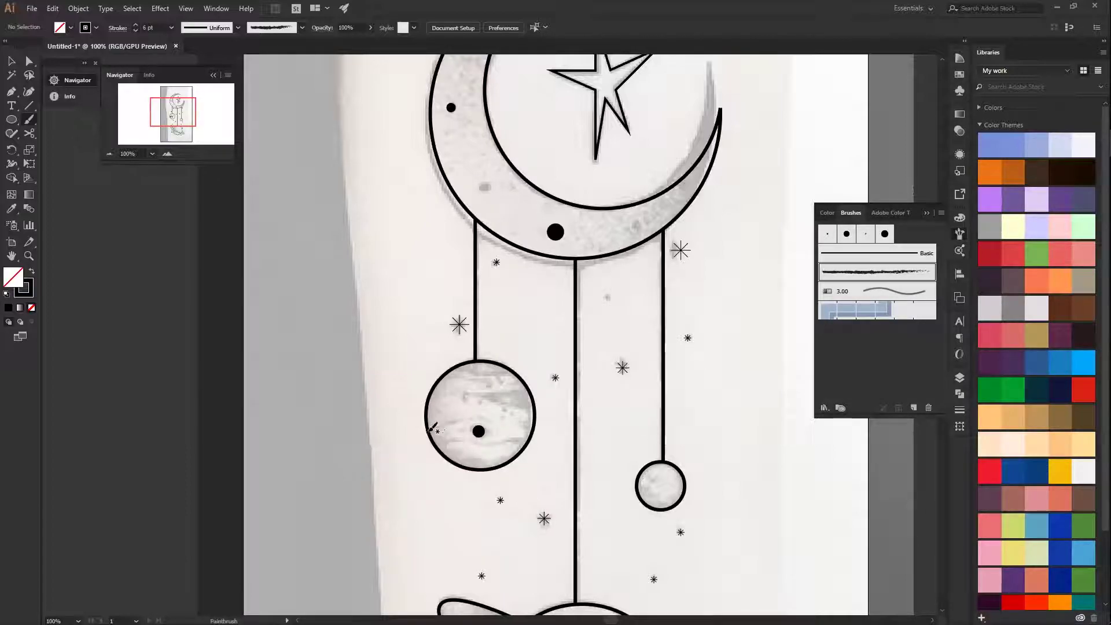
# Search the Adobe Color themes for planets and browse the palettes found.
pyautogui.click(959, 217)
pyautogui.click(959, 131)
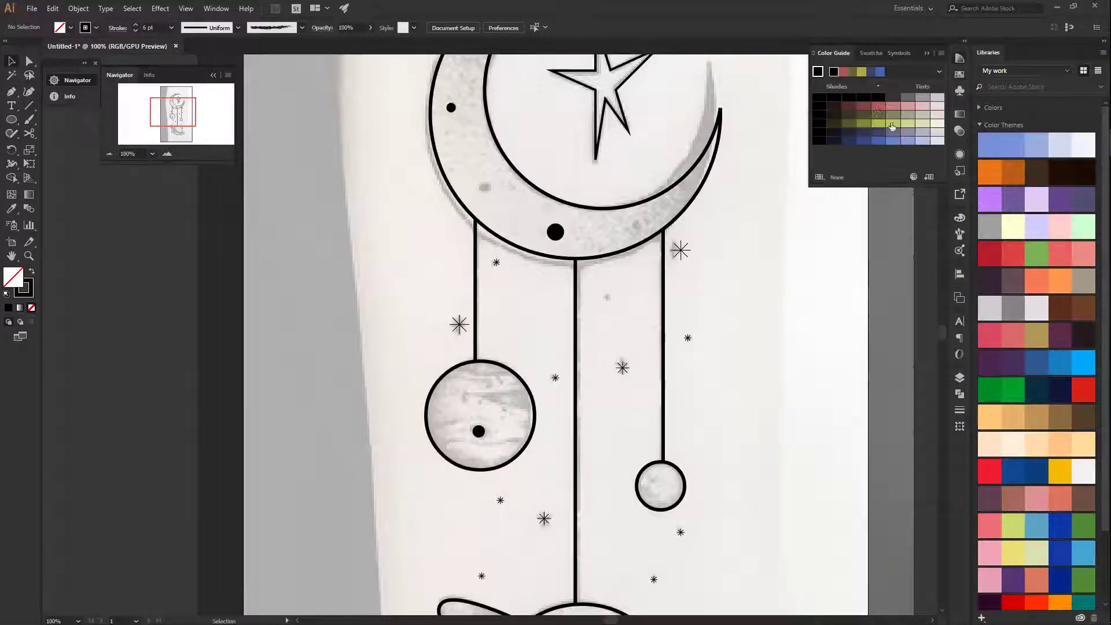
pyautogui.click(959, 250)
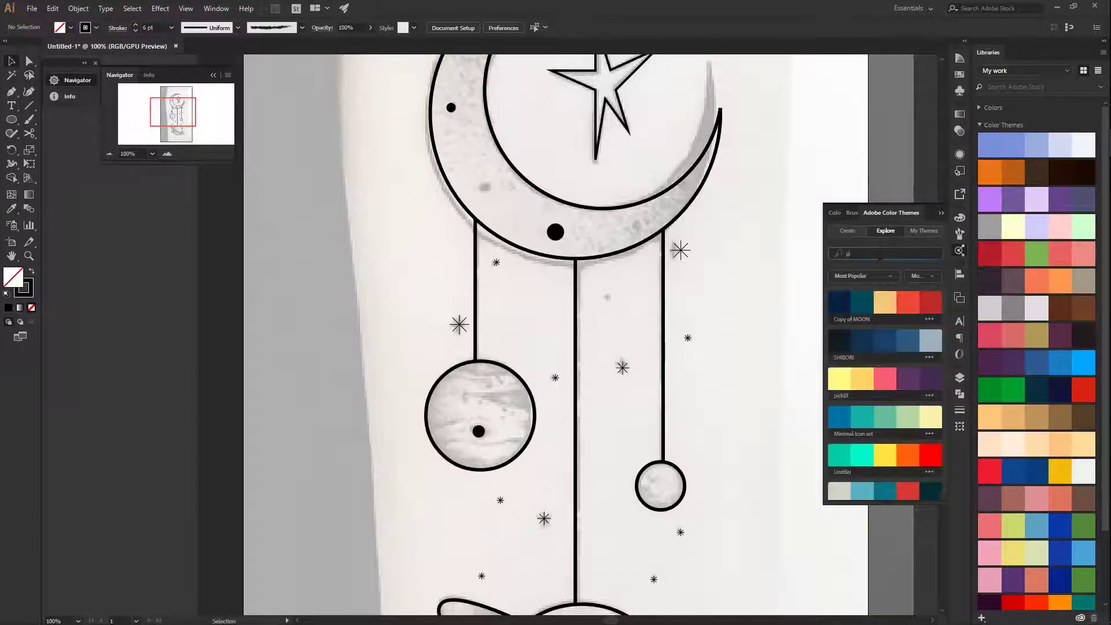
pyautogui.press('Return')
pyautogui.scroll(-10, 886, 380)
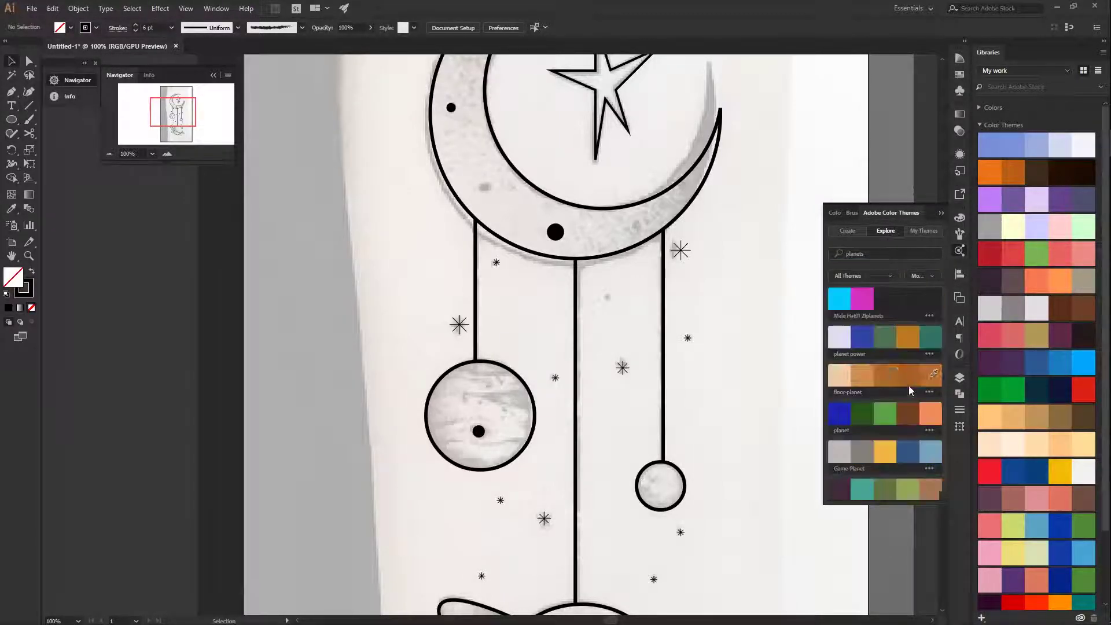
pyautogui.scroll(-8, 886, 380)
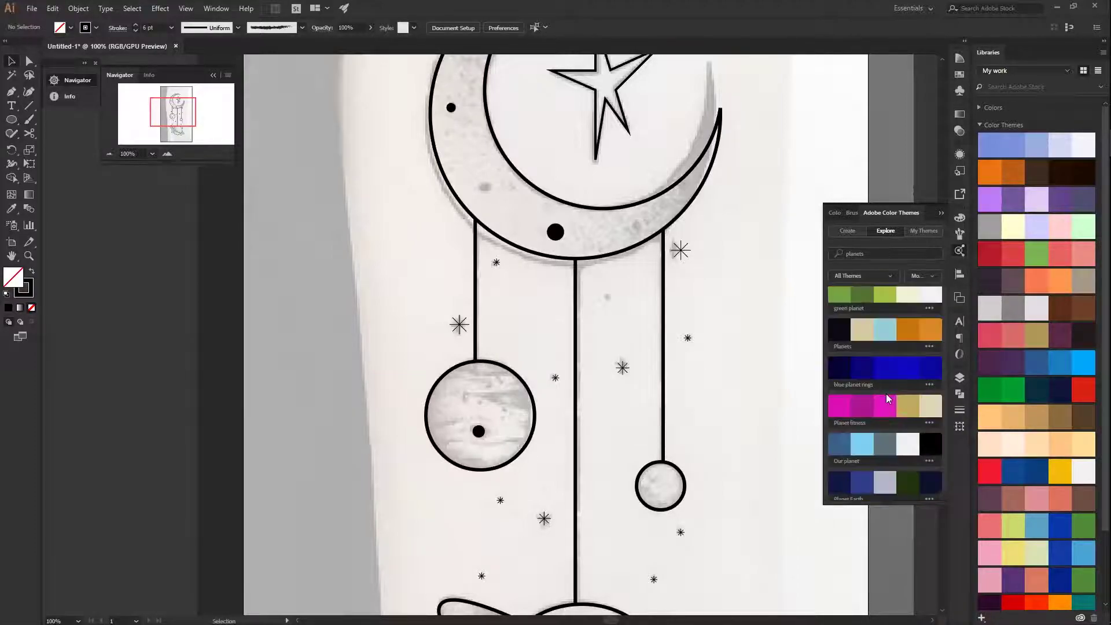
# Search the Adobe Color themes for space and for galaxy.
pyautogui.press('Return')
pyautogui.write('space')
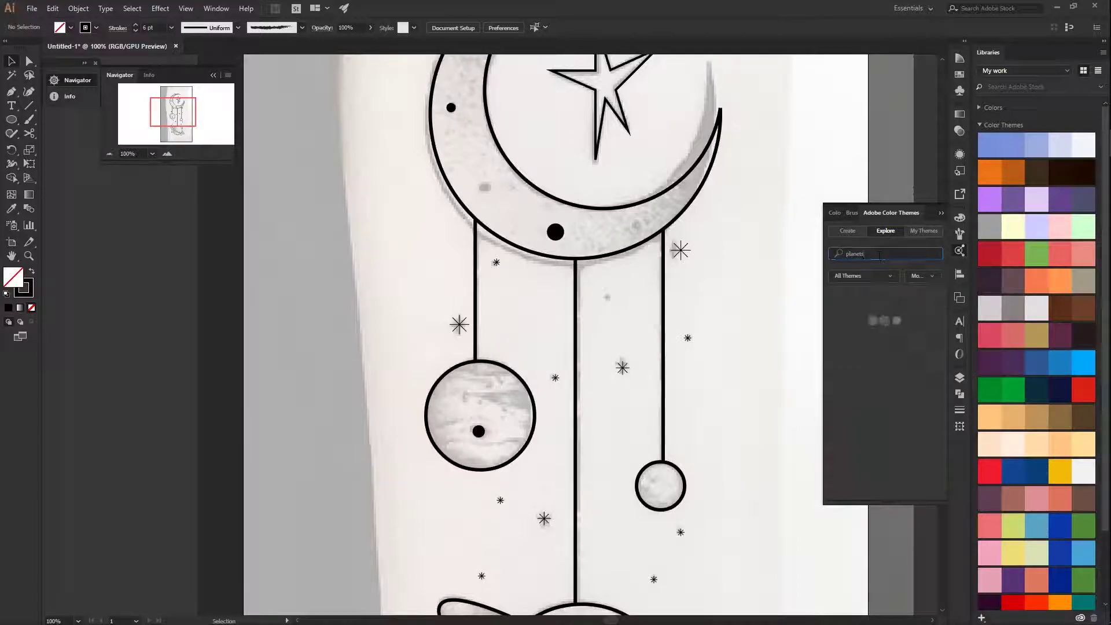
pyautogui.press('Return')
pyautogui.press('BackSpace')
pyautogui.press('BackSpace')
pyautogui.press('BackSpace')
pyautogui.press('BackSpace')
pyautogui.press('BackSpace')
pyautogui.write('galaxy')
pyautogui.press('Return')
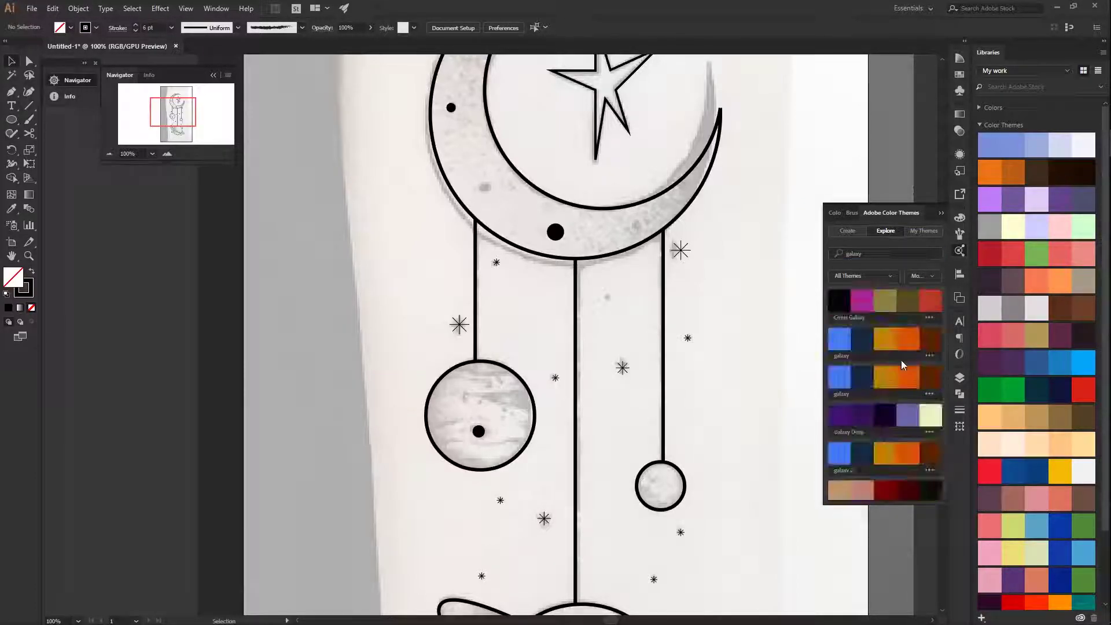
# Add the pink, purple and navy Galaxy theme to the swatches and make its pink the fill colour.
pyautogui.doubleClick(870, 318)
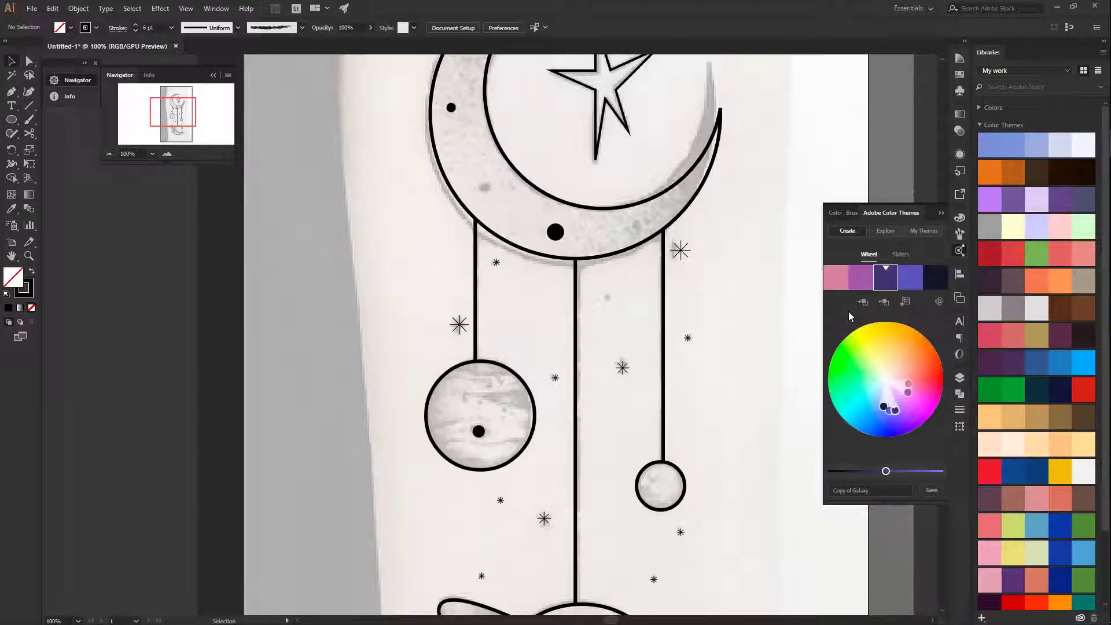
pyautogui.click(961, 75)
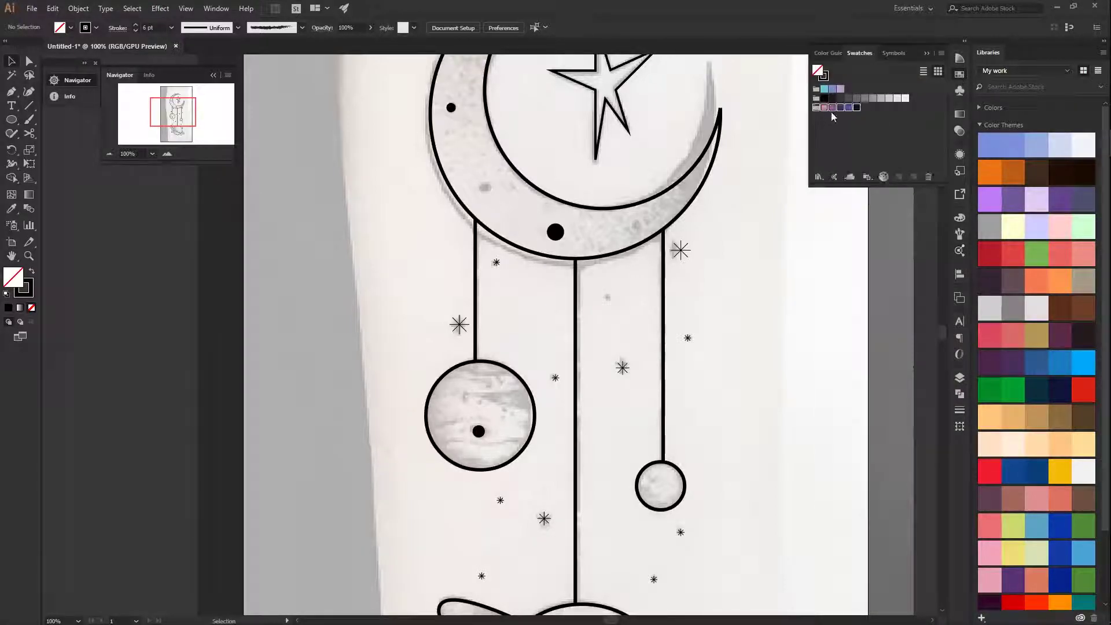
pyautogui.scroll(2, 481, 398)
pyautogui.scroll(-6, 489, 376)
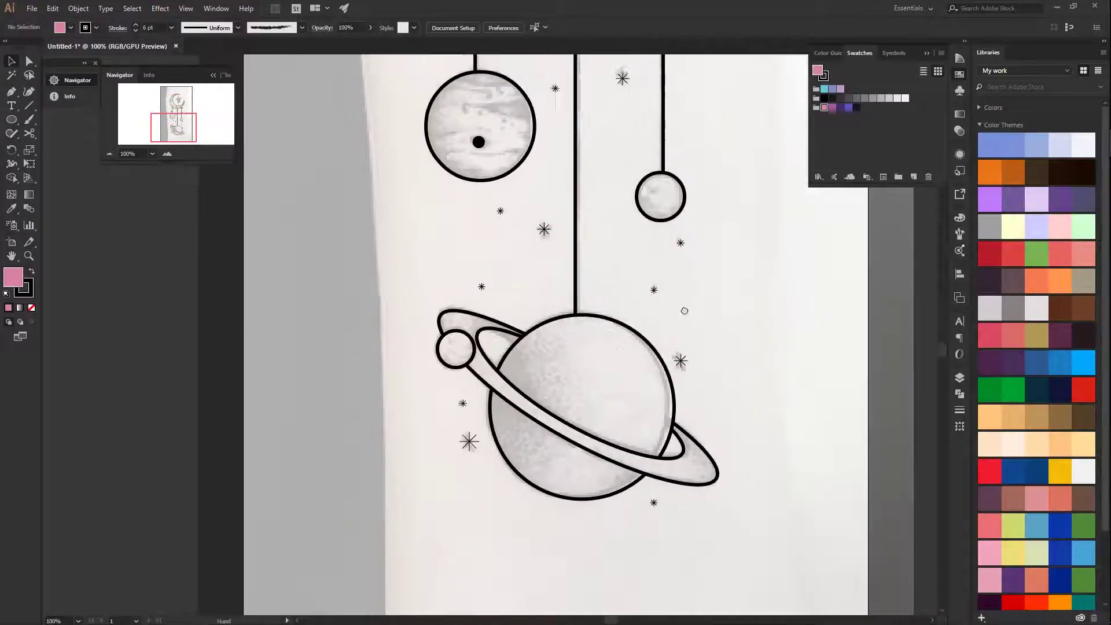
# Draw a pink circle about 64 pt wide without a stroke over the small moon on the planet's ring.
pyautogui.moveTo(457, 369); pyautogui.dragTo(474, 384)
pyautogui.click(9, 280)
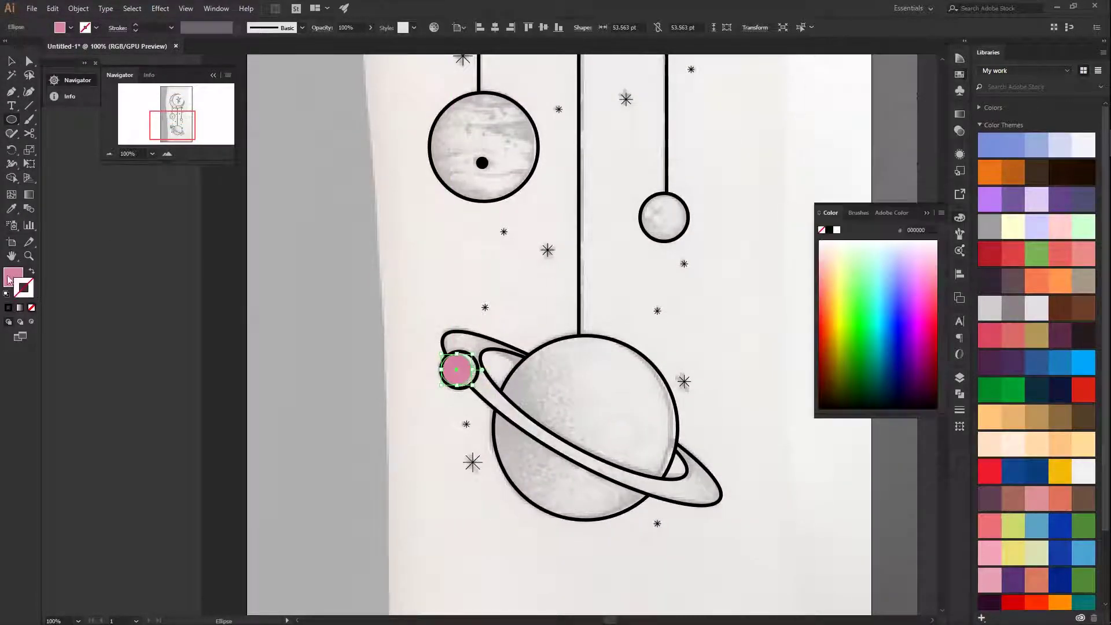
pyautogui.moveTo(578, 348); pyautogui.dragTo(651, 325)
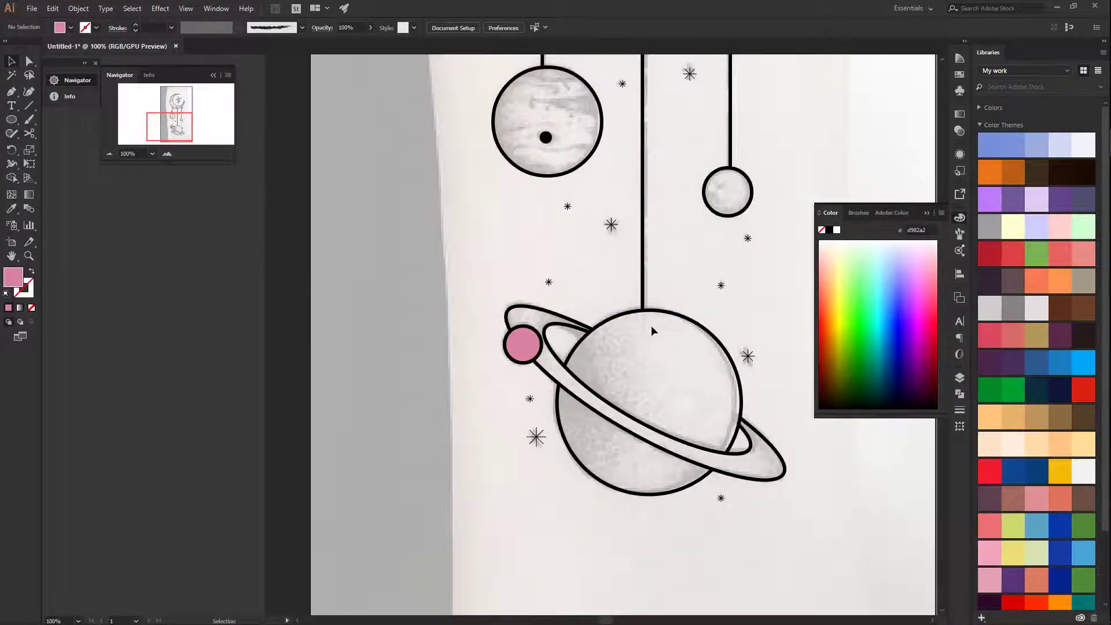
pyautogui.hotkey('ctrl', '+')
pyautogui.press('v')
pyautogui.click(160, 8)
pyautogui.moveTo(175, 139)
pyautogui.moveTo(174, 258)
pyautogui.click(312, 271)
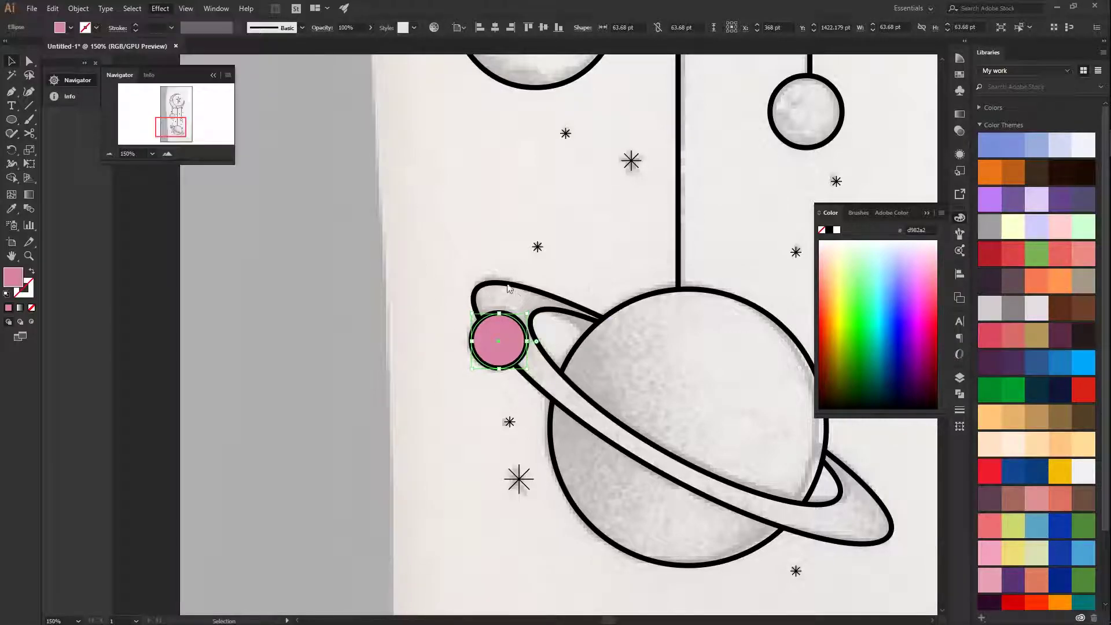
pyautogui.click(1026, 54)
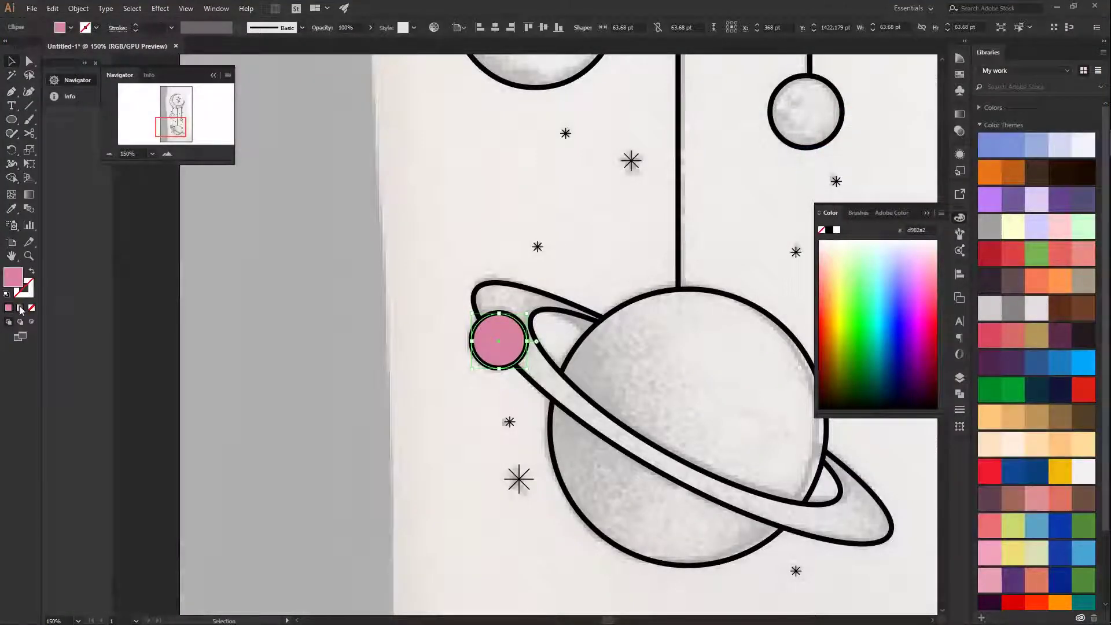
# Unlock the Strokes layer, move the pink circle off the ring's small moon and select the moon's outline.
pyautogui.press('.')
pyautogui.hotkey('ctrl', 'z')
pyautogui.click(523, 343)
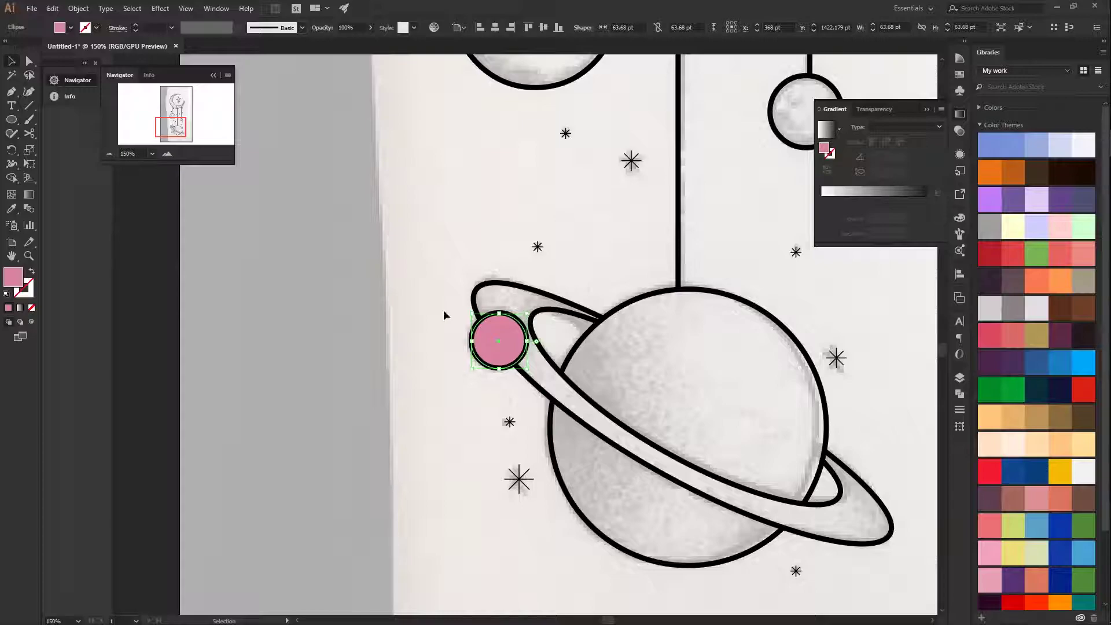
pyautogui.click(960, 378)
pyautogui.moveTo(498, 347); pyautogui.dragTo(428, 348)
pyautogui.click(472, 340)
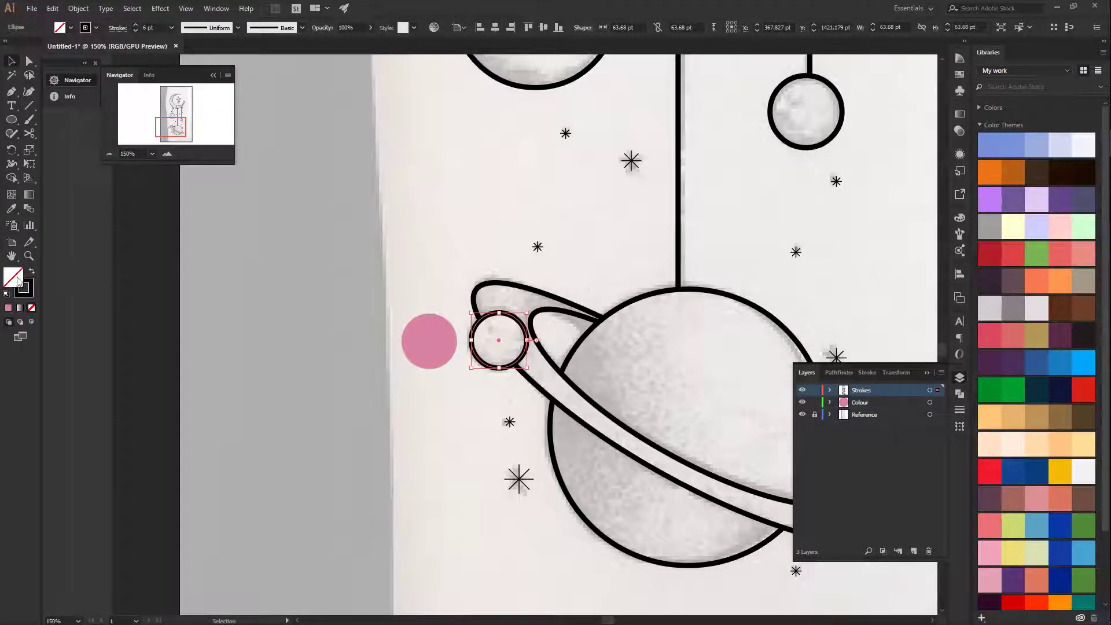
# Inspect the colour settings of the small moon's outline without changing them.
pyautogui.doubleClick(32, 281)
pyautogui.click(723, 317)
pyautogui.press('Escape')
pyautogui.click(606, 352)
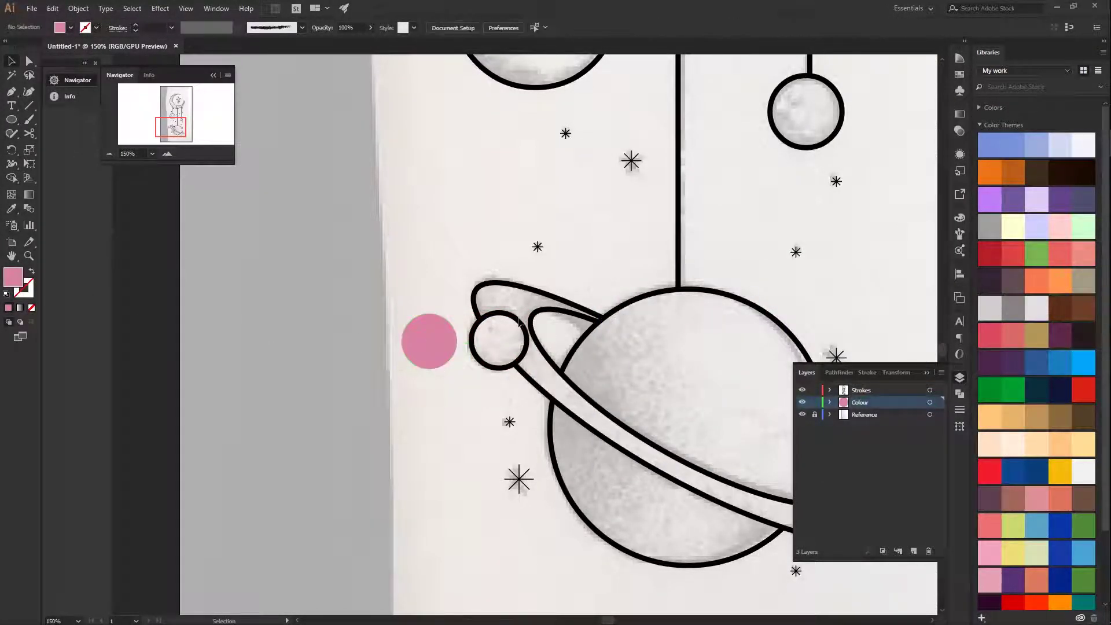
pyautogui.click(519, 322)
pyautogui.doubleClick(26, 289)
pyautogui.click(883, 323)
pyautogui.press('Escape')
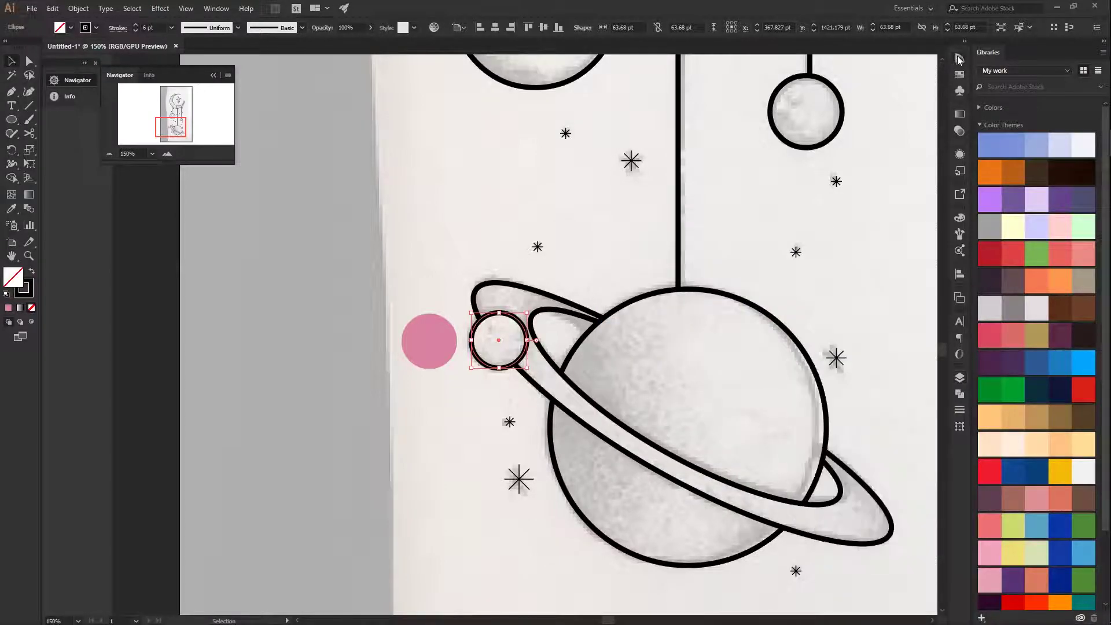
# Place the pink circle back inside the small moon's outline and give a copy on top a linear white-to-black gradient.
pyautogui.click(958, 58)
pyautogui.moveTo(432, 346); pyautogui.dragTo(503, 348)
pyautogui.press('.')
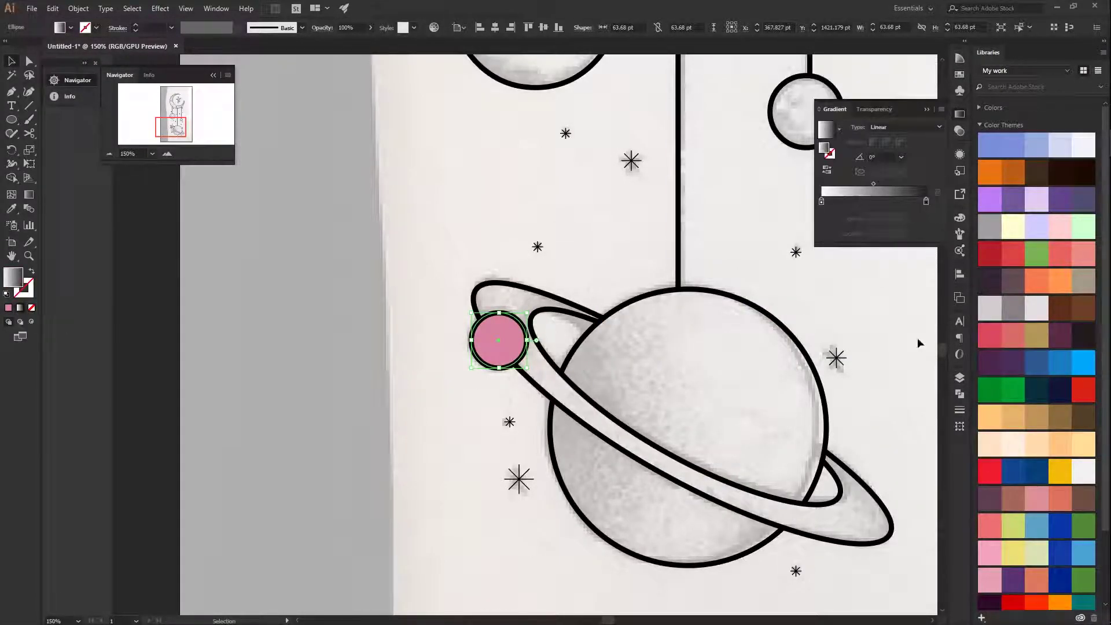
pyautogui.press('F7')
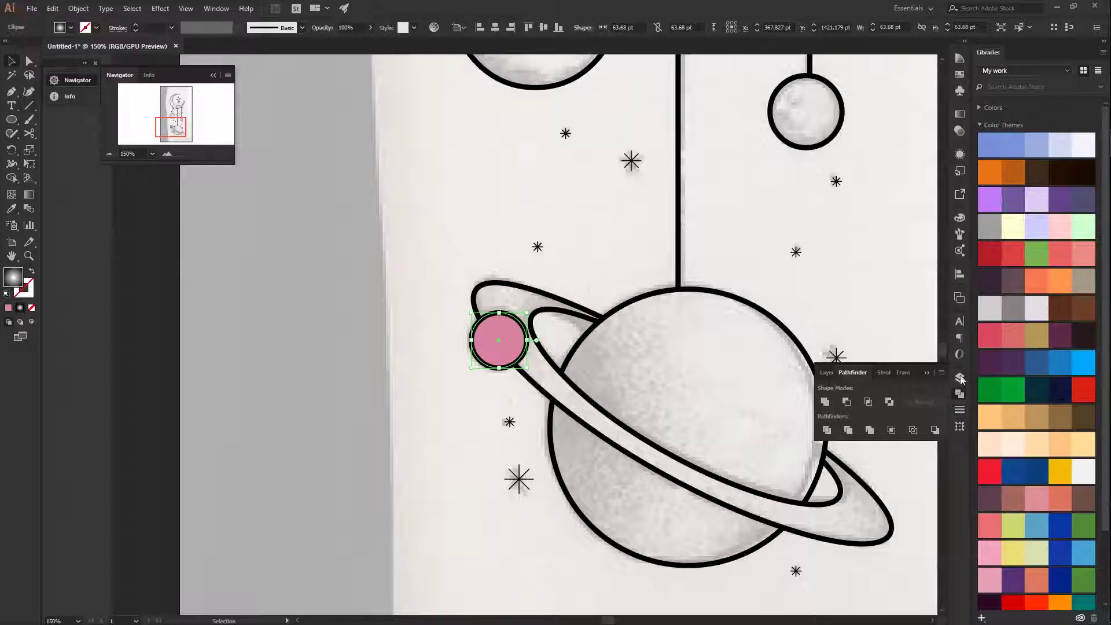
pyautogui.click(961, 167)
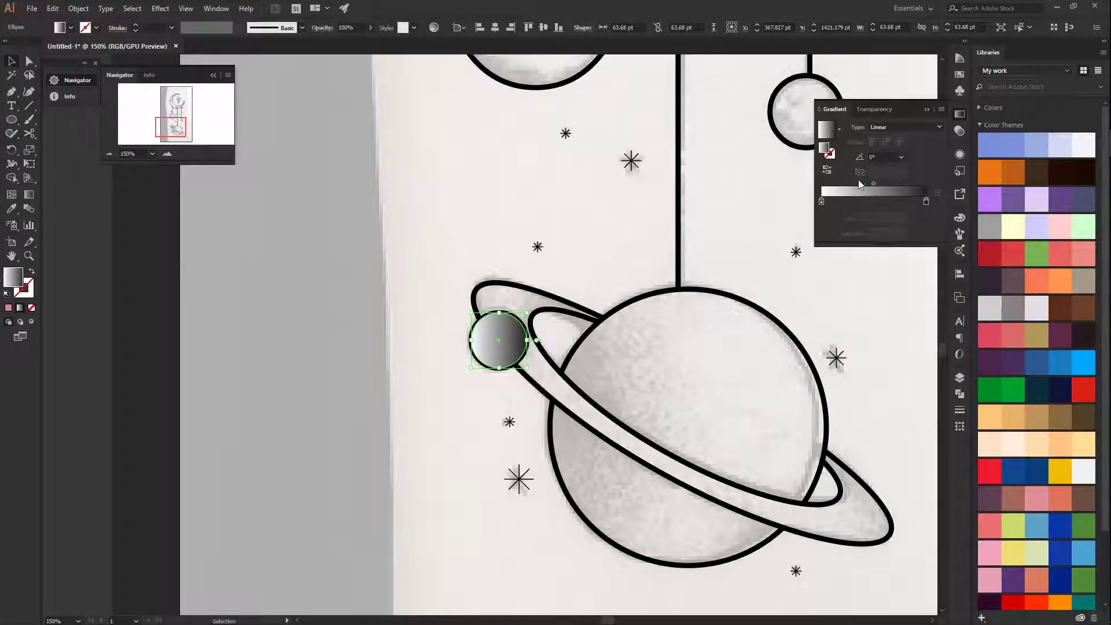
# Try a 60° angle for the circle's gradient.
pyautogui.click(927, 201)
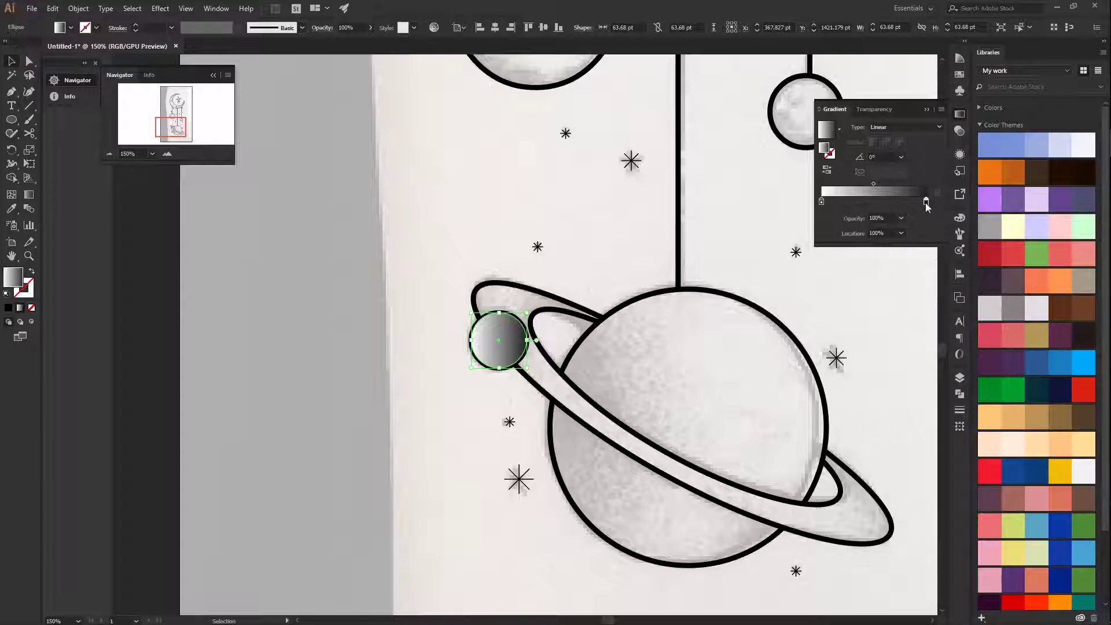
pyautogui.click(902, 157)
pyautogui.click(916, 254)
pyautogui.click(901, 156)
pyautogui.click(913, 227)
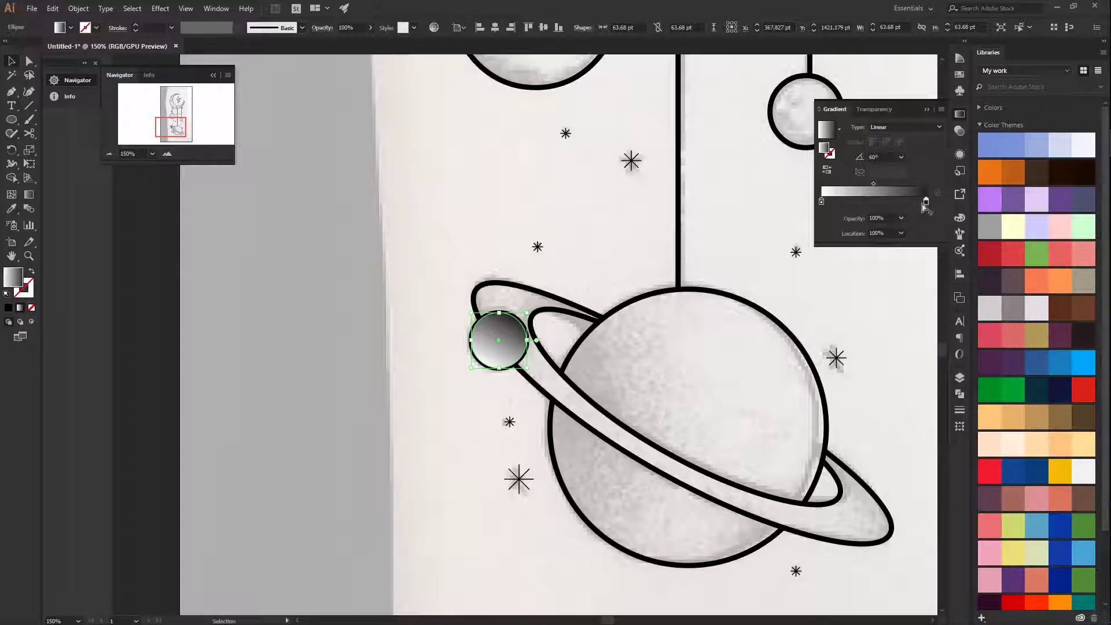
# Hide the Colour layer to check the small moon beneath the gradient and show the layer again.
pyautogui.hotkey('ctrl', 'shift', 'a')
pyautogui.click(959, 378)
pyautogui.click(802, 402)
pyautogui.click(801, 402)
pyautogui.hotkey('ctrl', 'z')
# Set the circle's gradient angle to -60° and its blending mode to Overlay.
pyautogui.click(959, 115)
pyautogui.click(901, 157)
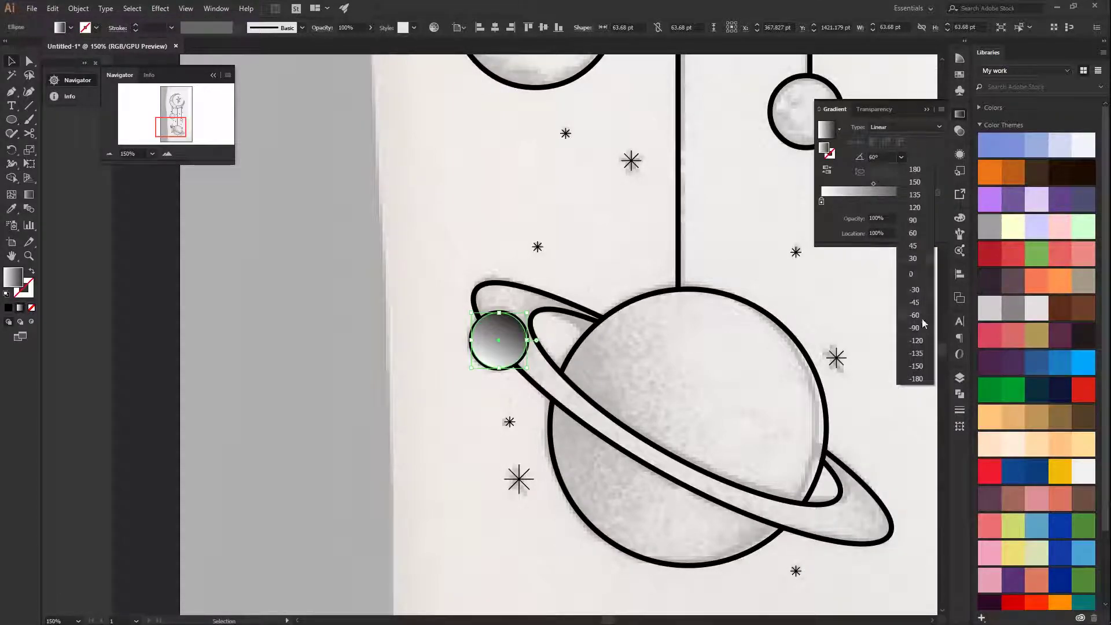
pyautogui.click(923, 322)
pyautogui.click(902, 156)
pyautogui.click(922, 182)
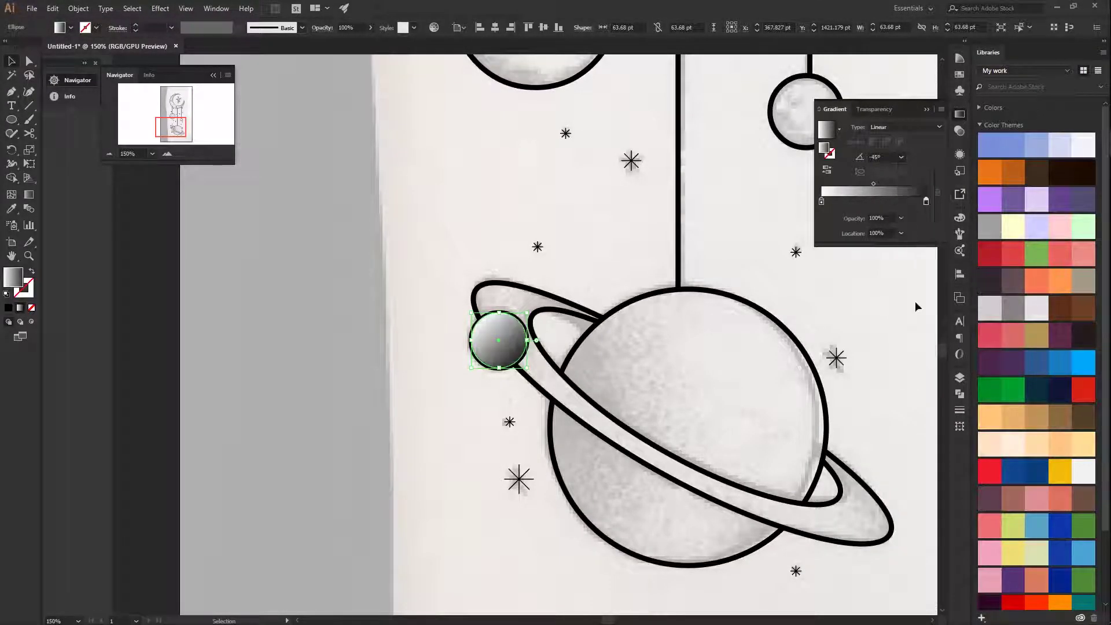
pyautogui.click(902, 157)
pyautogui.click(923, 193)
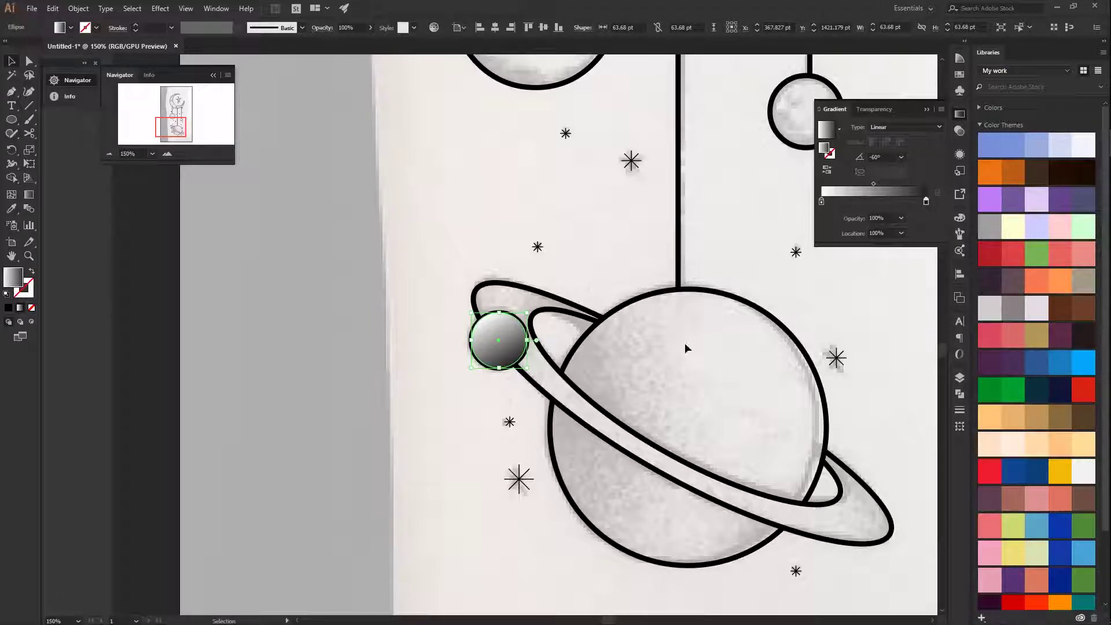
pyautogui.click(862, 127)
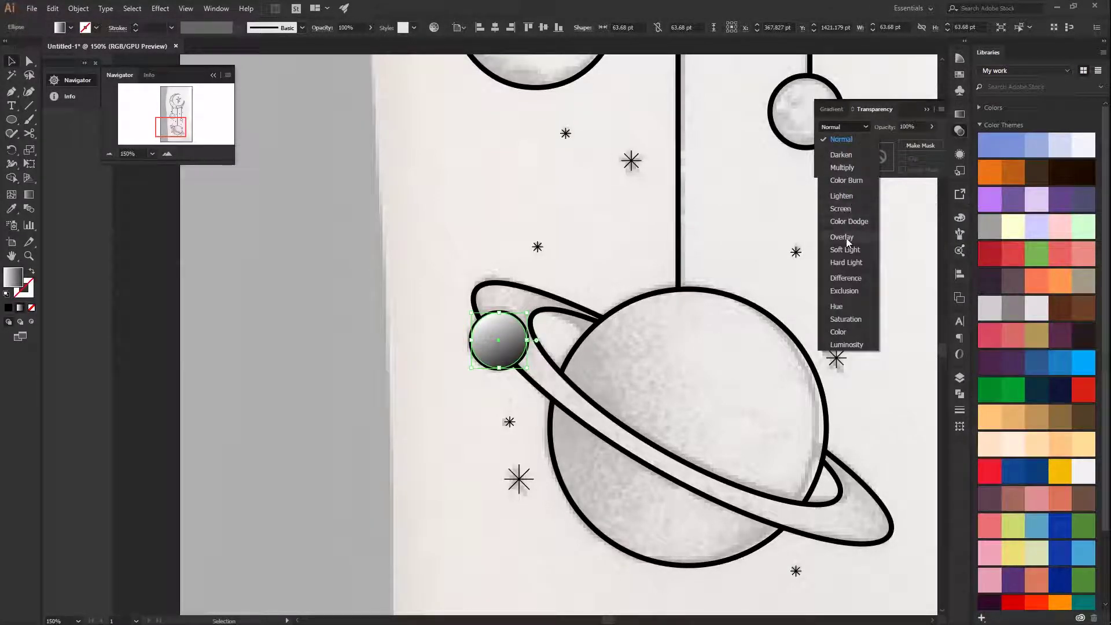
pyautogui.click(851, 241)
# Apply a Grain texture effect to the small moon's gradient circle with intensity 7, contrast 28 and grain type Regular.
pyautogui.click(160, 8)
pyautogui.moveTo(240, 150)
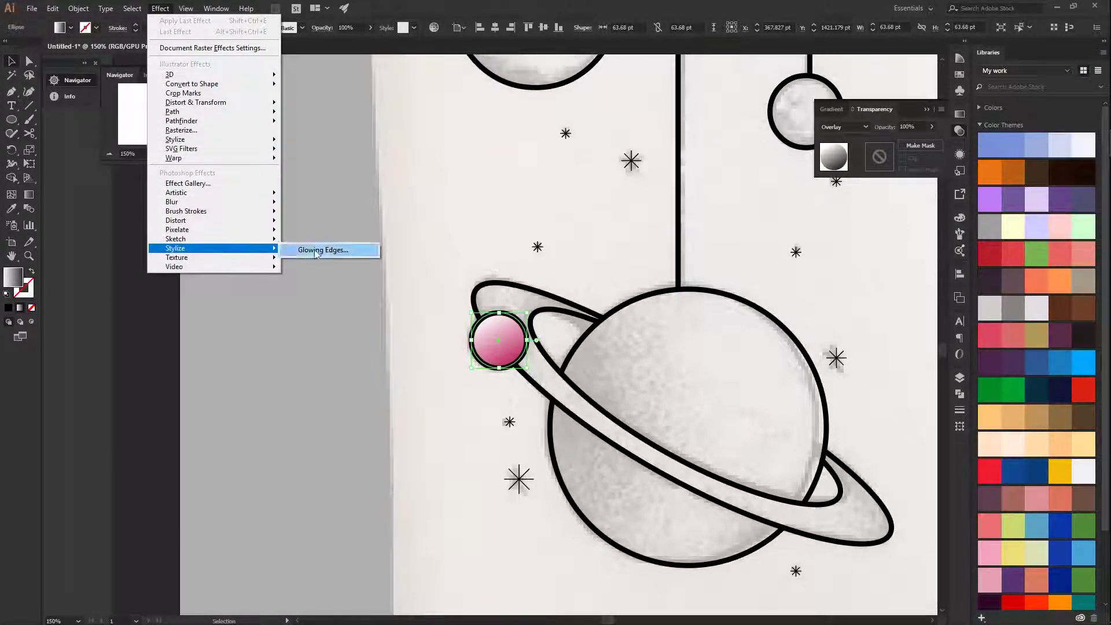
pyautogui.moveTo(176, 257)
pyautogui.click(324, 270)
pyautogui.click(1020, 78)
pyautogui.click(1020, 78)
pyautogui.click(1036, 142)
pyautogui.click(1018, 158)
pyautogui.click(1018, 145)
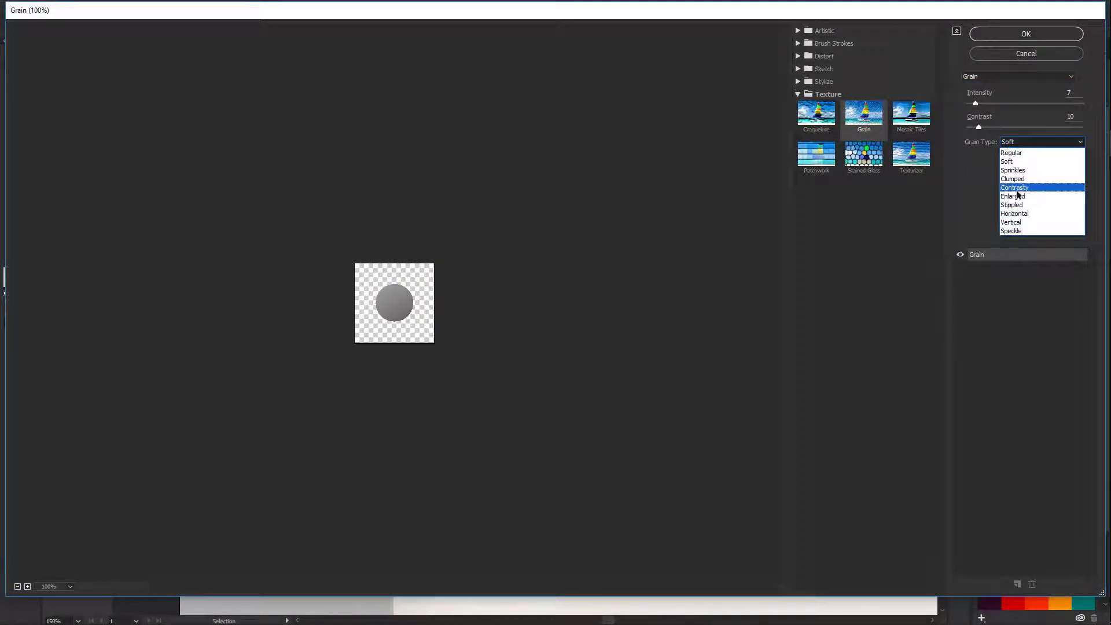
pyautogui.click(1019, 193)
pyautogui.click(1037, 142)
pyautogui.click(1025, 150)
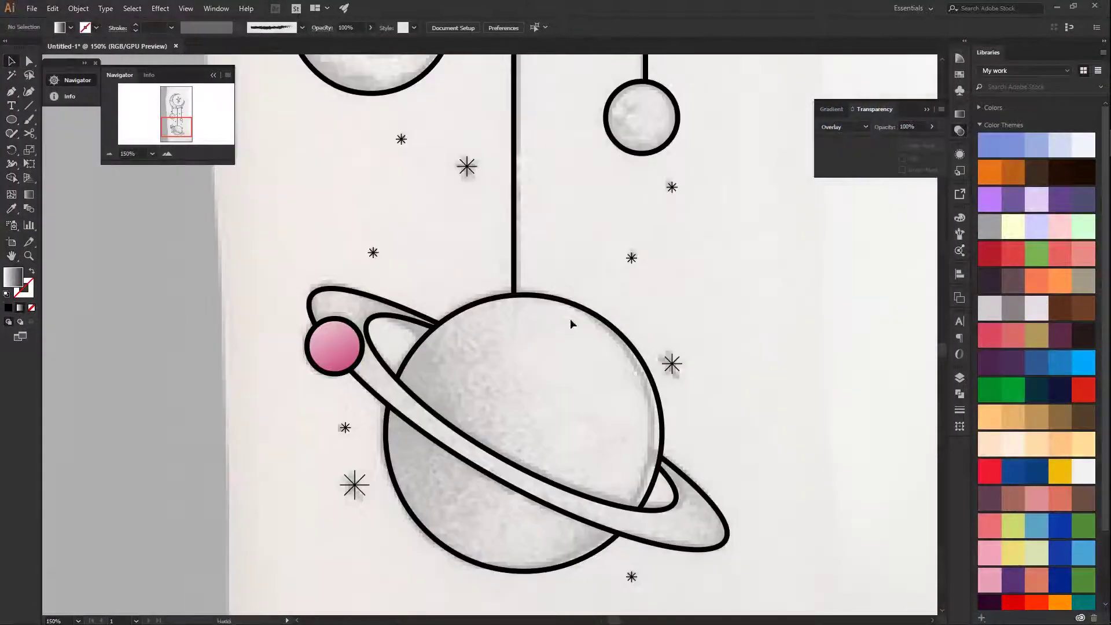
# Fill the small hanging planet on the right-hand string with the purple swatch.
pyautogui.scroll(-2, 570, 318)
pyautogui.scroll(2, 563, 287)
pyautogui.scroll(-2, 586, 300)
pyautogui.scroll(3, 756, 335)
pyautogui.scroll(-2, 591, 310)
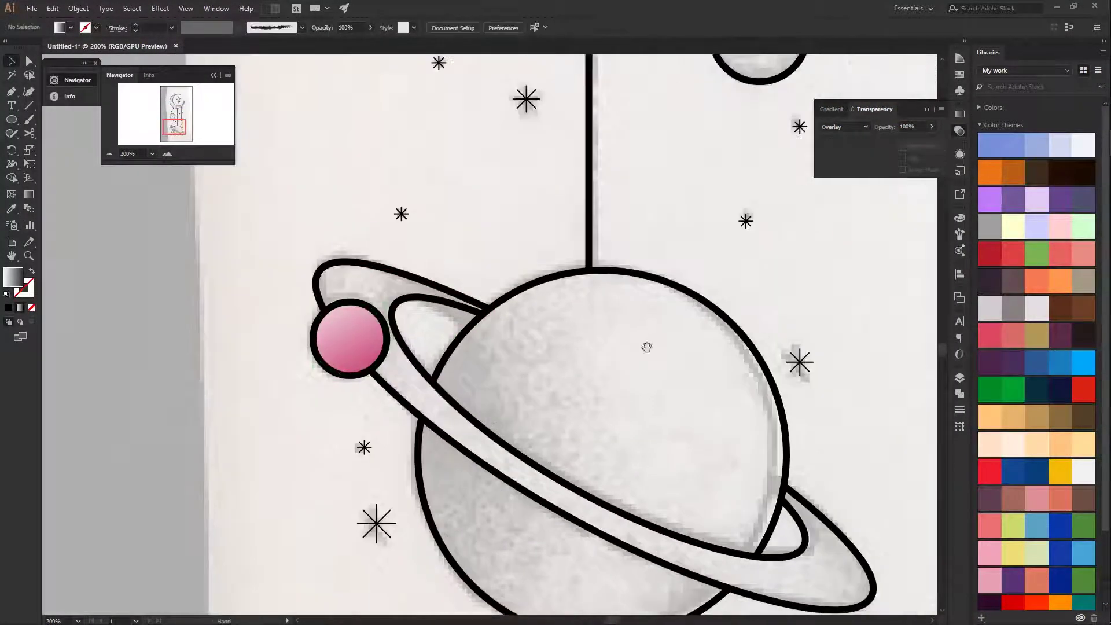
pyautogui.moveTo(630, 385); pyautogui.dragTo(658, 347)
pyautogui.press('F7')
pyautogui.click(538, 459)
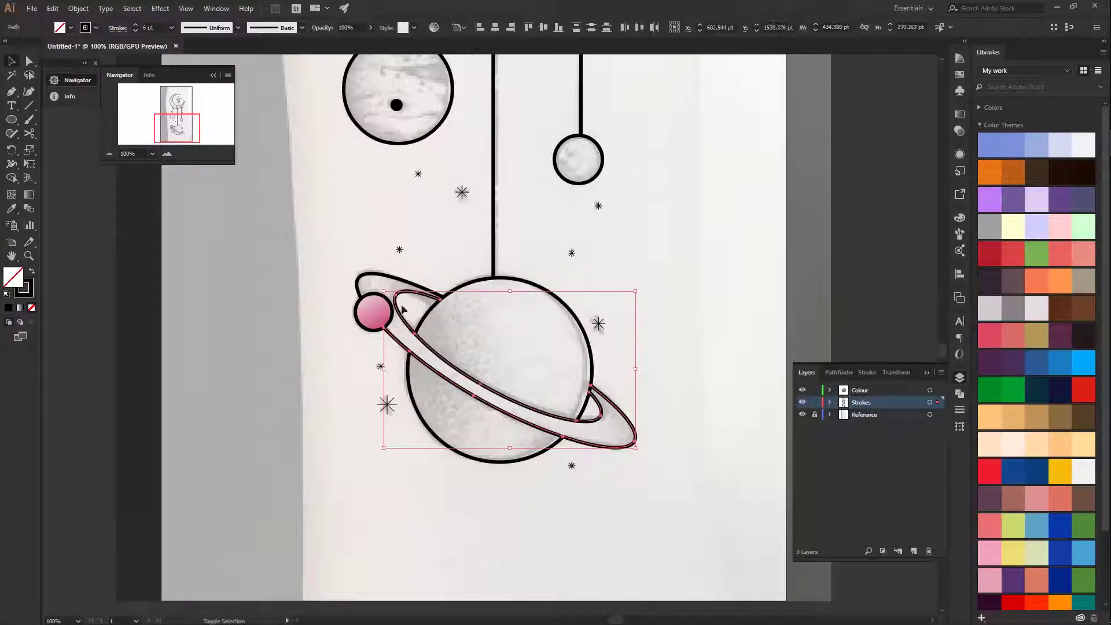
pyautogui.moveTo(584, 168); pyautogui.dragTo(624, 313)
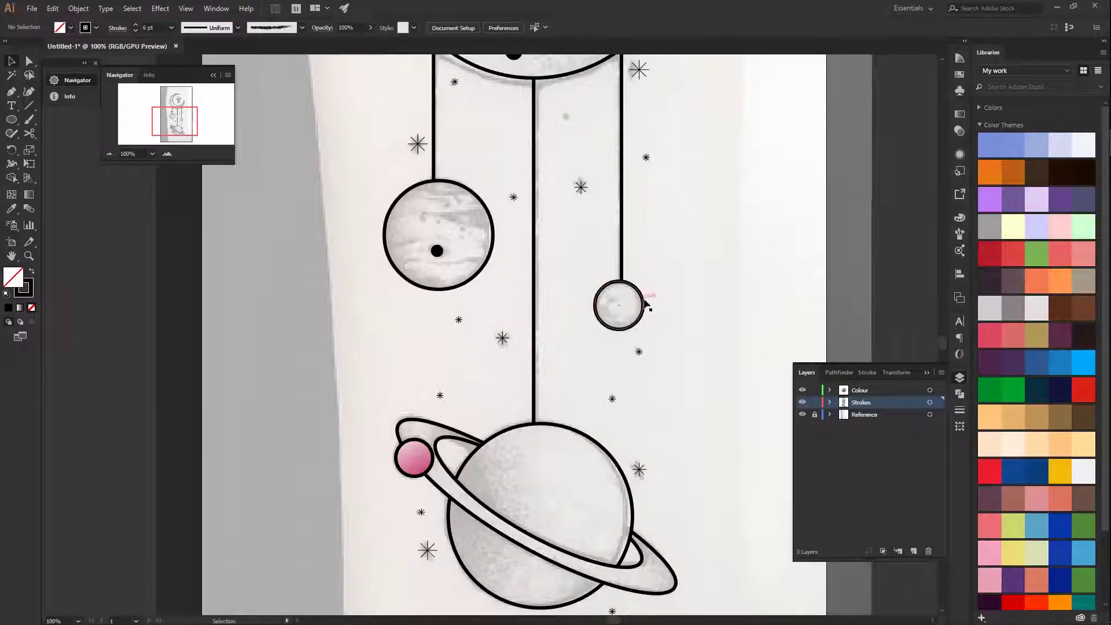
pyautogui.click(643, 305)
pyautogui.click(960, 75)
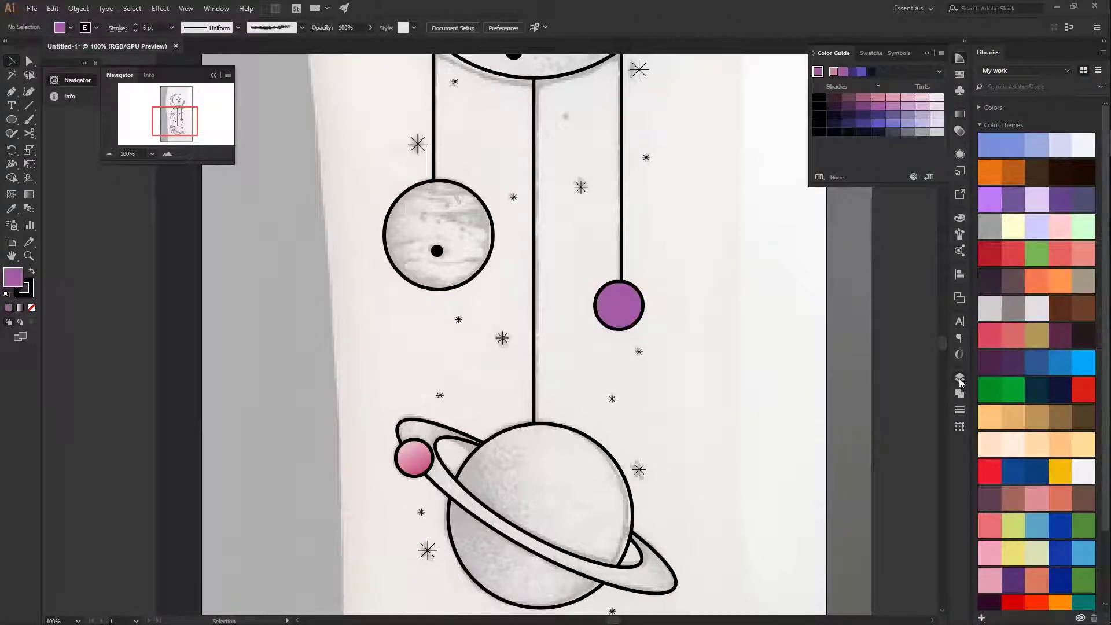
# Duplicate the pink moon's gradient overlay onto the purple planet, scale it to about 79 pt and rotate it so the shading darkens downward.
pyautogui.click(961, 377)
pyautogui.moveTo(421, 467); pyautogui.dragTo(641, 286)
pyautogui.click(679, 334)
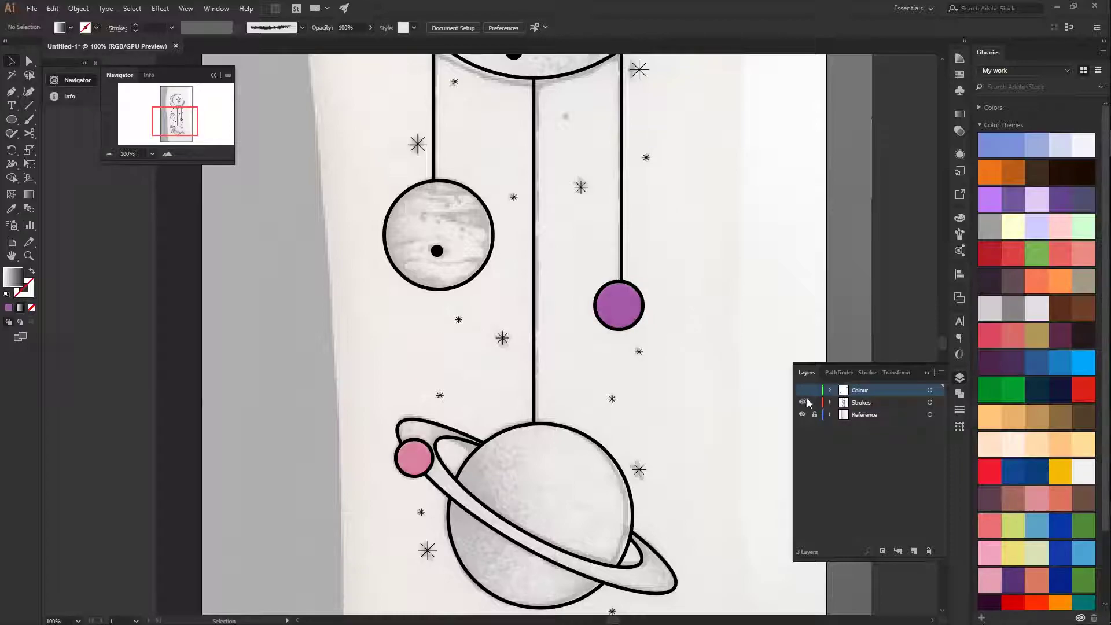
pyautogui.click(628, 301)
pyautogui.moveTo(647, 276); pyautogui.dragTo(669, 295)
pyautogui.click(659, 327)
# Try brushing three wavy black marks across the left side of the purple planet as one group.
pyautogui.hscroll(1, 644, 334)
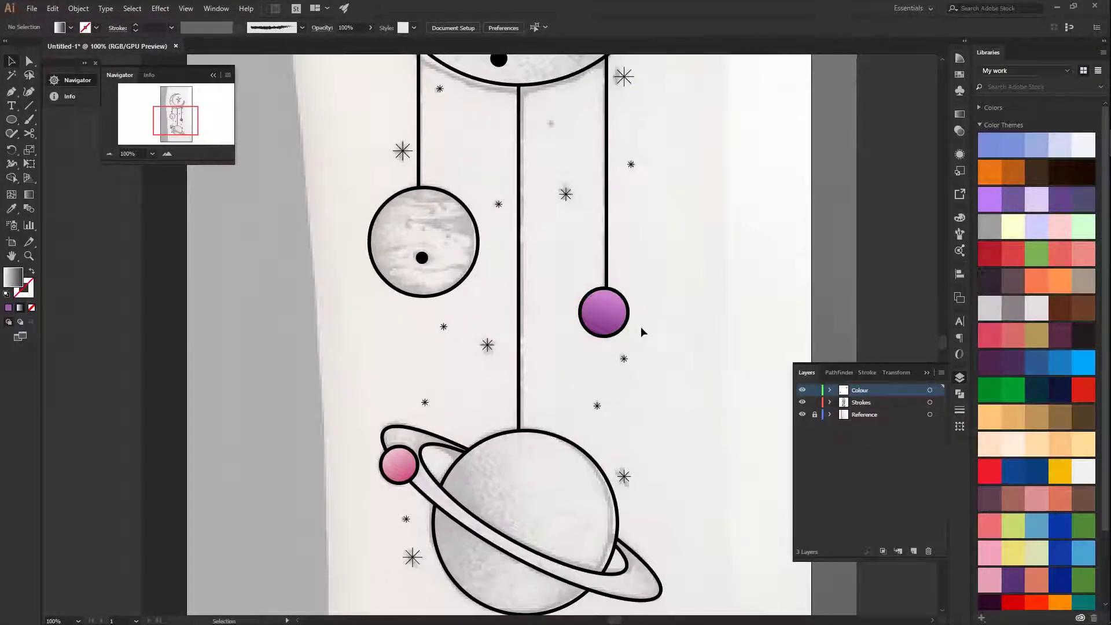
pyautogui.moveTo(661, 339); pyautogui.dragTo(692, 326)
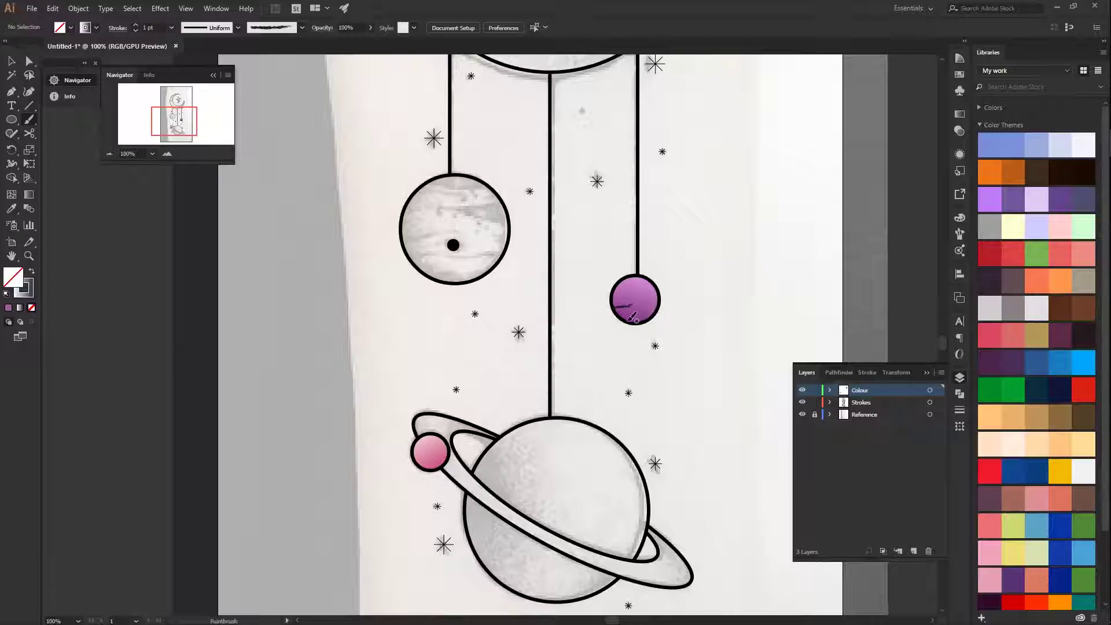
pyautogui.scroll(2, 633, 256)
pyautogui.moveTo(660, 379); pyautogui.dragTo(672, 373)
pyautogui.moveTo(647, 307); pyautogui.dragTo(662, 329)
pyautogui.press('v')
pyautogui.click(660, 376)
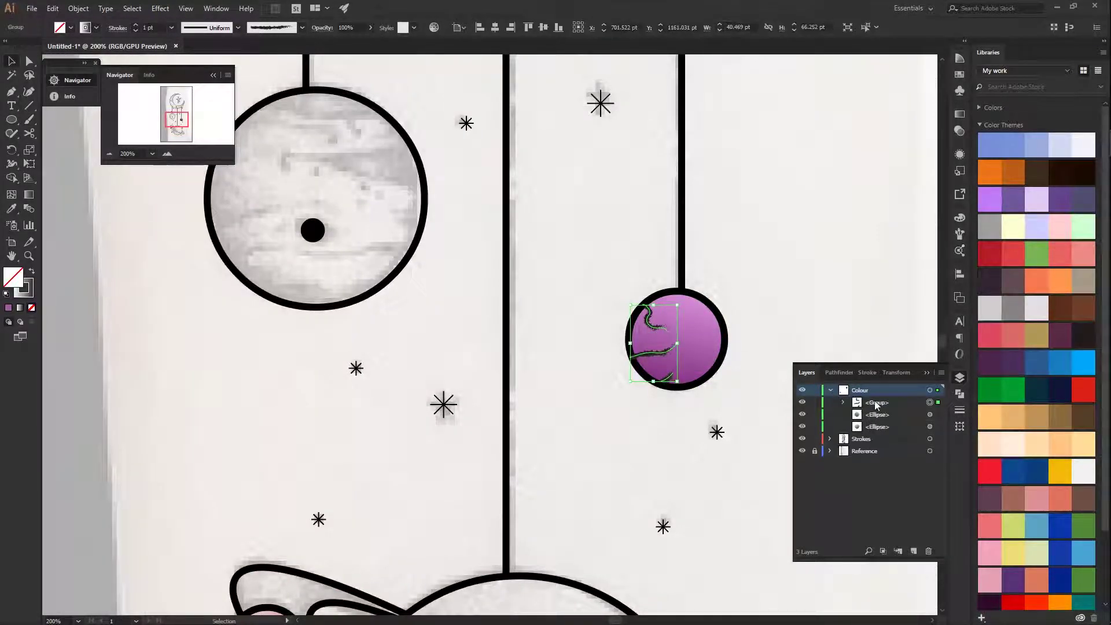
# Move the group of brush marks into the Strokes layer just above the purple circle, and undo the marks.
pyautogui.moveTo(875, 441); pyautogui.dragTo(875, 538)
pyautogui.moveTo(884, 474); pyautogui.dragTo(884, 472)
pyautogui.click(753, 356)
pyautogui.hscroll(2, 759, 362)
pyautogui.scroll(3, 759, 361)
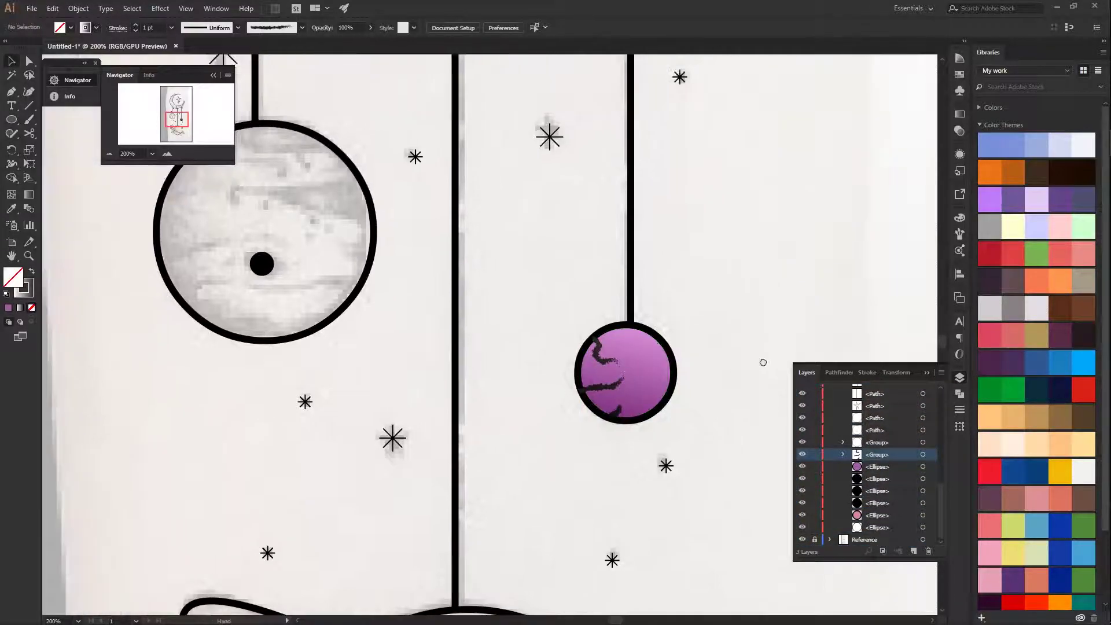
pyautogui.hotkey('ctrl', 'z')
# Fill the crescent moon with the indigo-blue swatch.
pyautogui.scroll(-5, 613, 418)
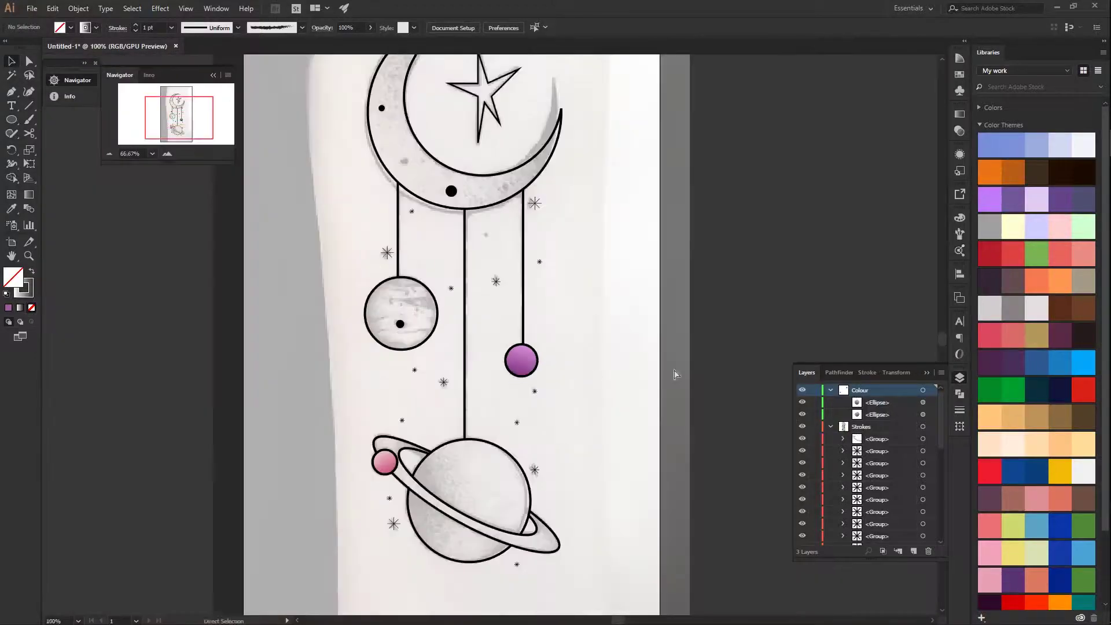
pyautogui.scroll(4, 652, 345)
pyautogui.hscroll(2, 799, 336)
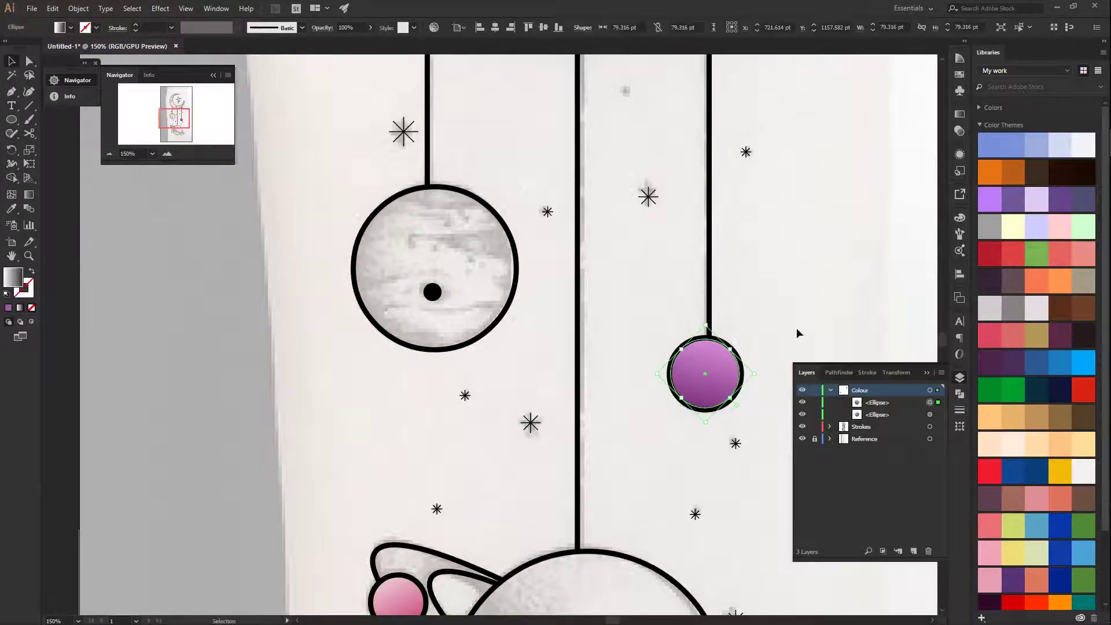
pyautogui.scroll(8, 799, 335)
pyautogui.click(426, 418)
pyautogui.rightClick(428, 420)
pyautogui.click(349, 440)
pyautogui.click(960, 58)
pyautogui.click(863, 72)
# Arrange the stacking order so the crater dots sit in front of the blue crescent.
pyautogui.rightClick(301, 341)
pyautogui.click(472, 556)
pyautogui.rightClick(318, 195)
pyautogui.moveTo(427, 373)
pyautogui.click(544, 362)
# Paste a copy of the crescent into the Colour layer and give it a linear white-to-black gradient fill without a stroke.
pyautogui.hotkey('ctrl', '-')
pyautogui.scroll(-2, 544, 361)
pyautogui.scroll(1, 544, 362)
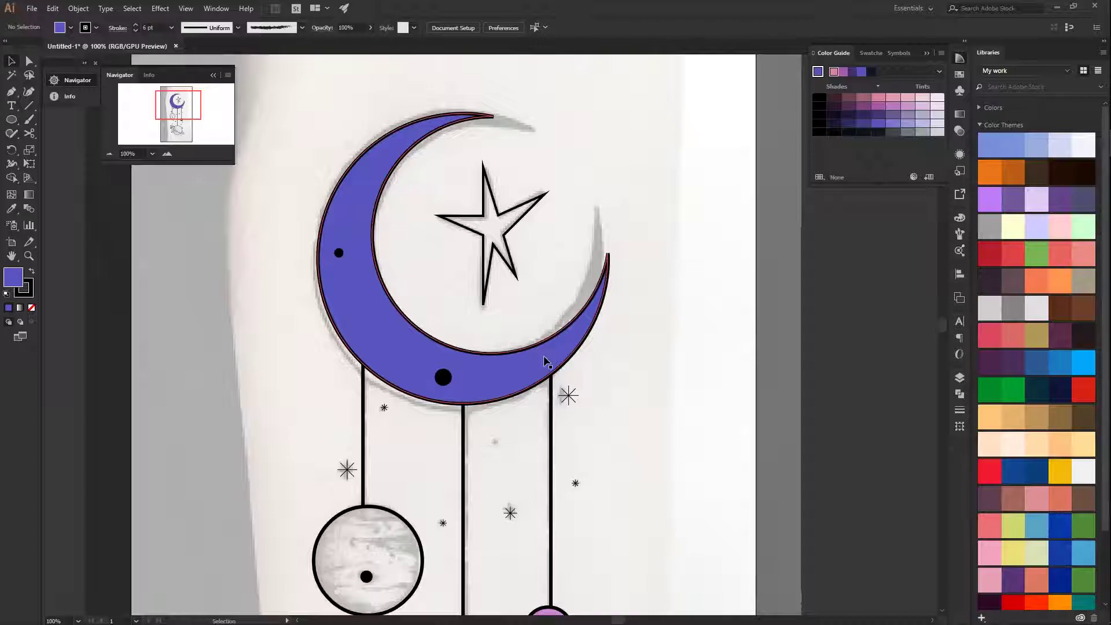
pyautogui.hotkey('ctrl', 'v')
pyautogui.click(960, 377)
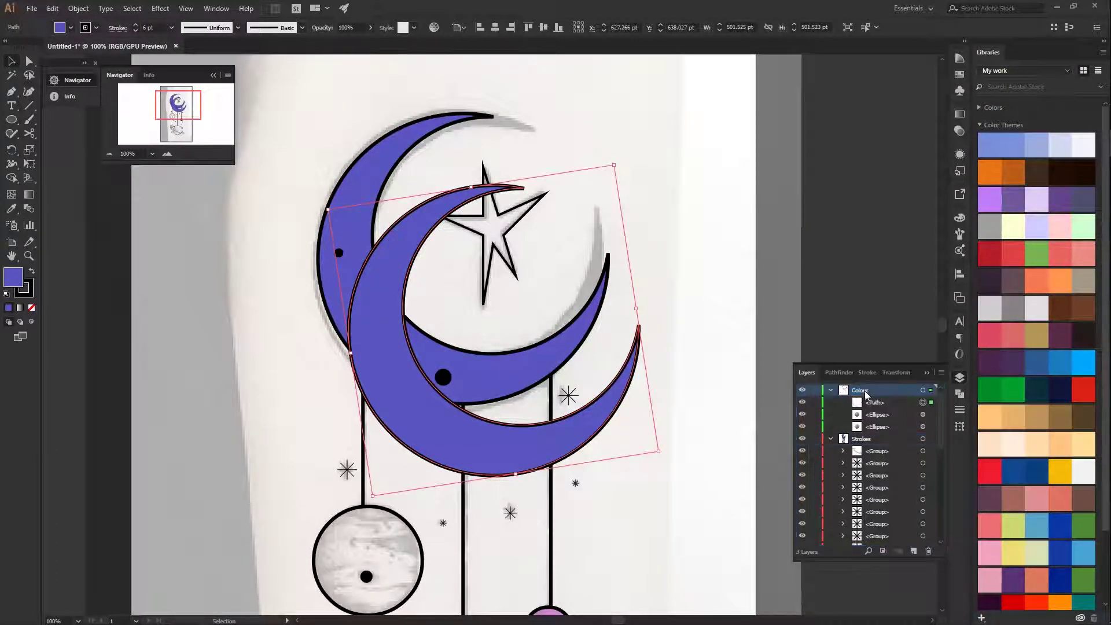
pyautogui.press(',')
pyautogui.press('.')
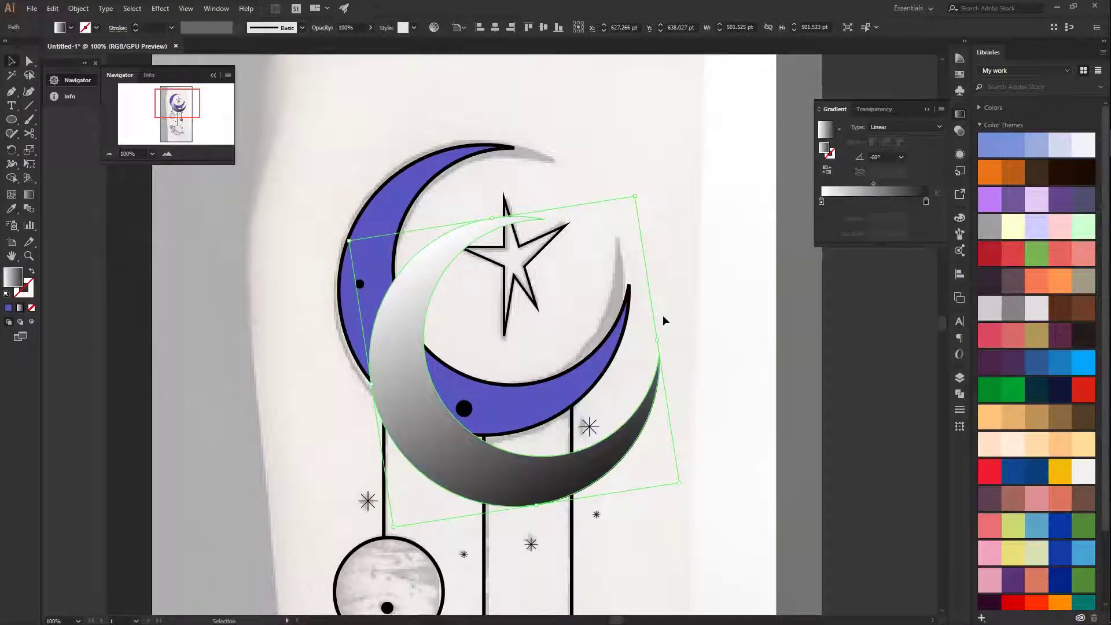
# Make the crescent copy's gradient radial with a 200% aspect ratio and align the copy over the blue moon.
pyautogui.click(904, 127)
pyautogui.click(893, 154)
pyautogui.click(901, 172)
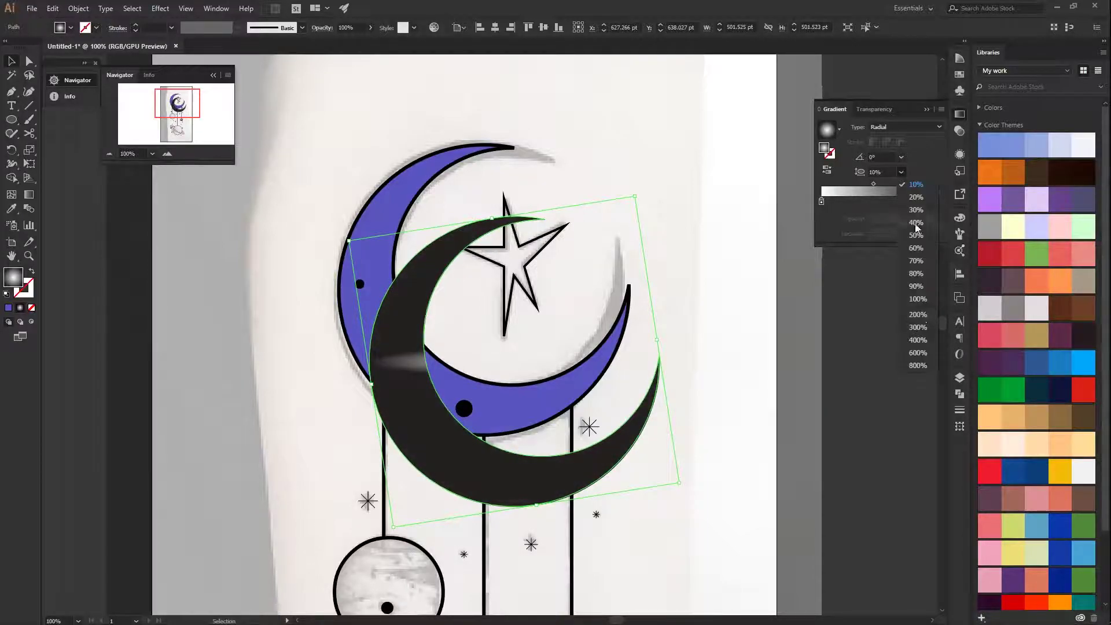
pyautogui.click(912, 306)
pyautogui.moveTo(593, 463); pyautogui.dragTo(560, 390)
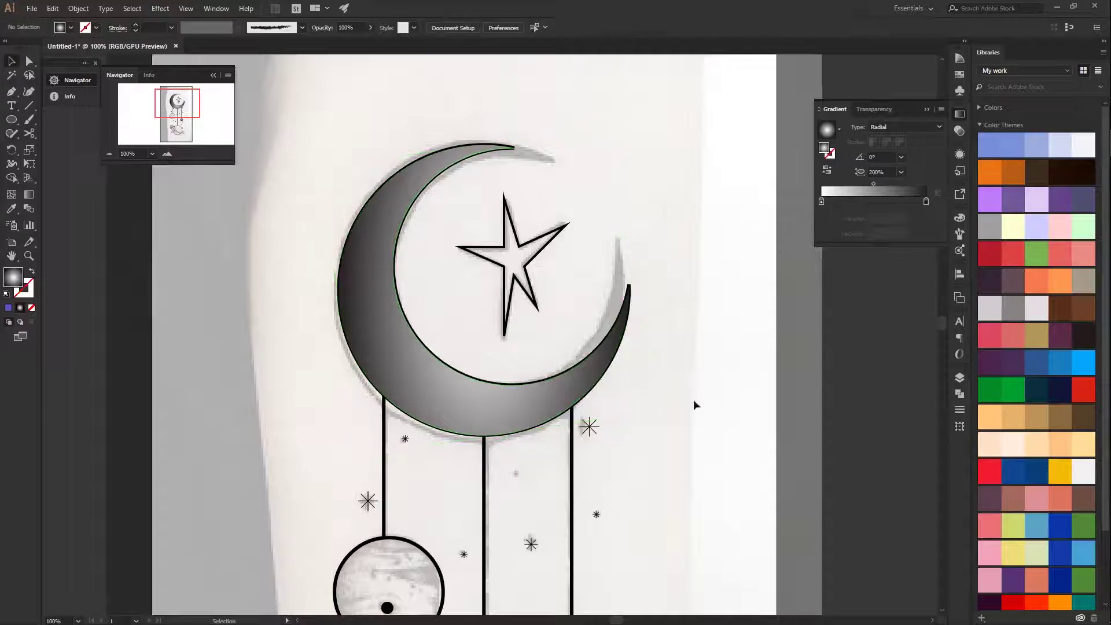
# Set the gradient crescent's blending mode to Overlay and apply a Regular Grain texture with intensity 7 and contrast 28.
pyautogui.click(960, 130)
pyautogui.click(845, 126)
pyautogui.click(851, 240)
pyautogui.hscroll(-2, 632, 383)
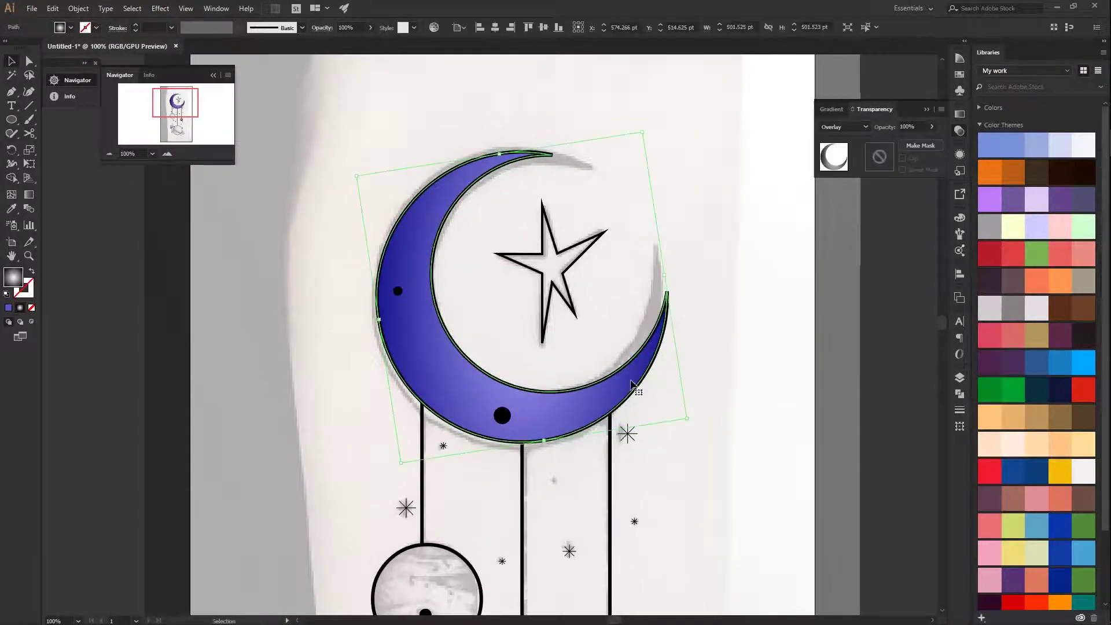
pyautogui.click(160, 8)
pyautogui.click(313, 268)
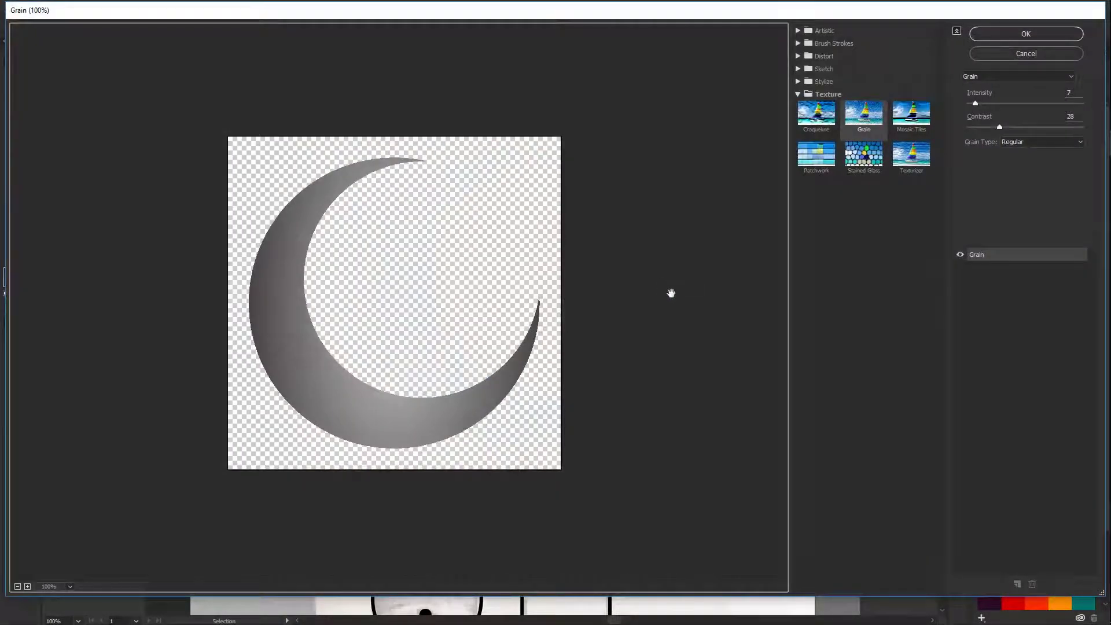
pyautogui.click(1026, 33)
# Try filling the ringed planet's outline group with the purple swatch and undo the fill.
pyautogui.moveTo(734, 300); pyautogui.dragTo(659, 226)
pyautogui.scroll(-2, 660, 225)
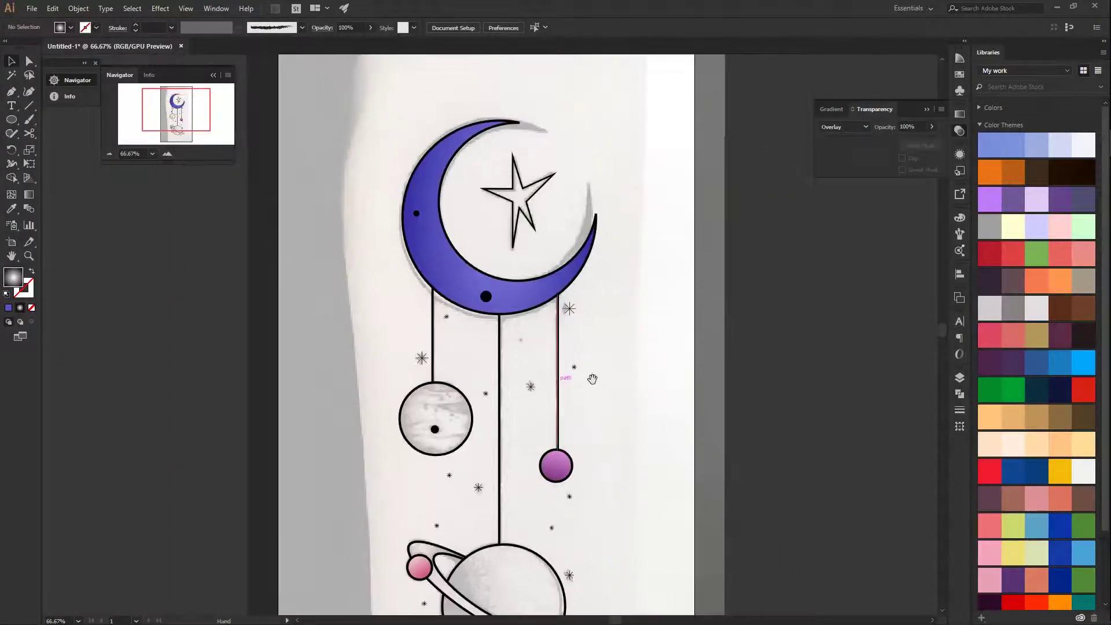
pyautogui.scroll(2, 570, 465)
pyautogui.click(643, 297)
pyautogui.click(960, 114)
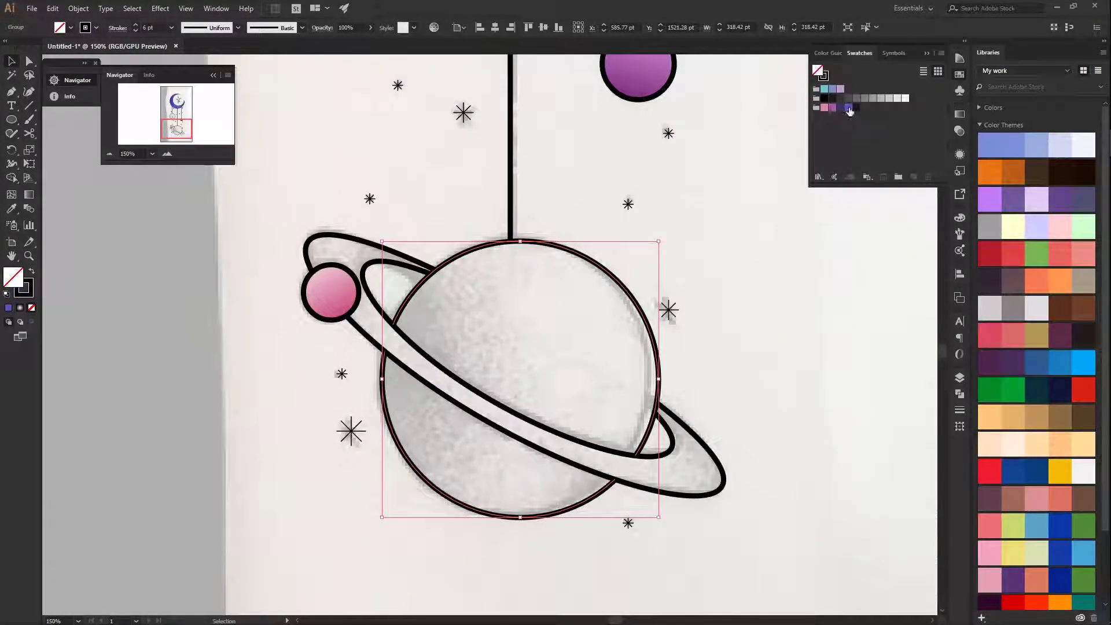
pyautogui.click(833, 108)
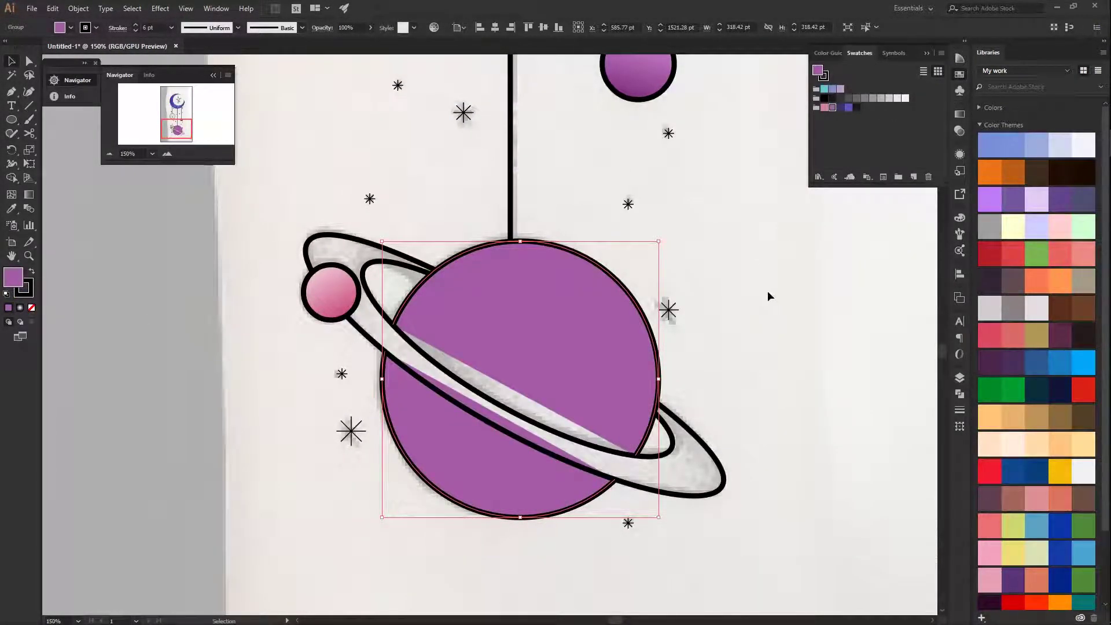
pyautogui.hotkey('ctrl', 'z')
# Draw a circle about 317 pt across over the ringed planet in the Colour layer, using the purple planet's white-to-black gradient.
pyautogui.moveTo(729, 217); pyautogui.dragTo(670, 278)
pyautogui.press('a')
pyautogui.click(594, 153)
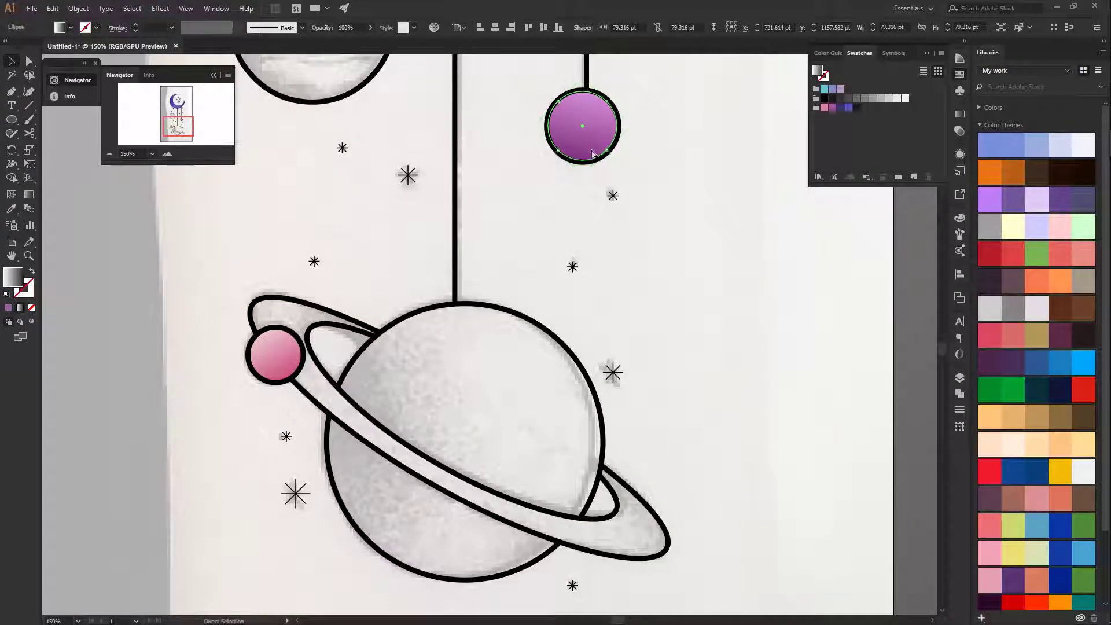
pyautogui.click(770, 422)
pyautogui.press('F7')
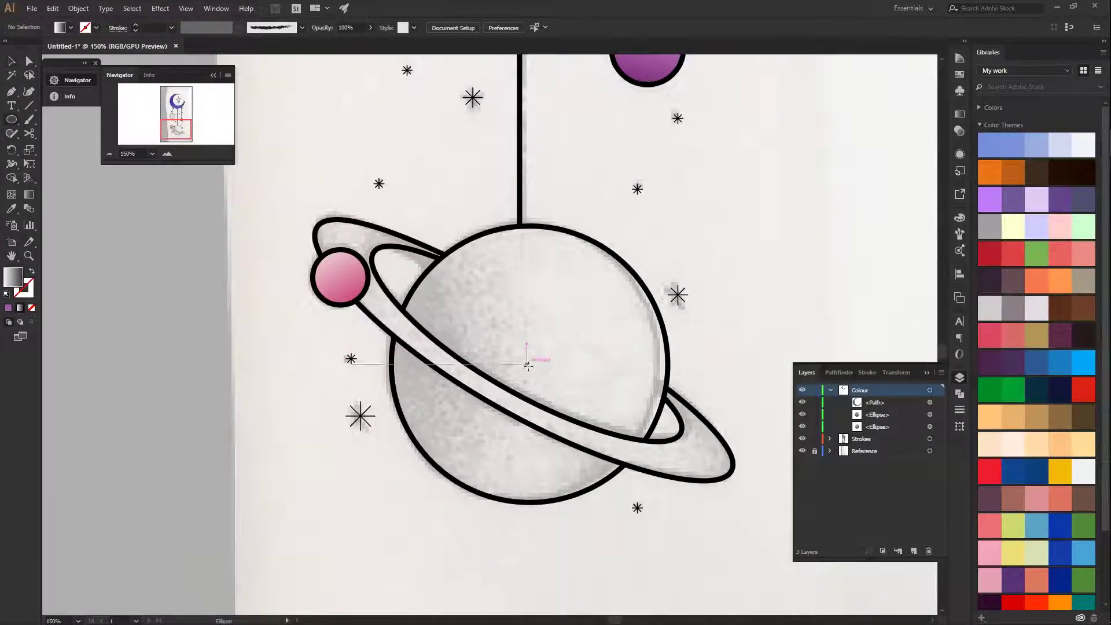
pyautogui.moveTo(393, 350); pyautogui.dragTo(393, 364)
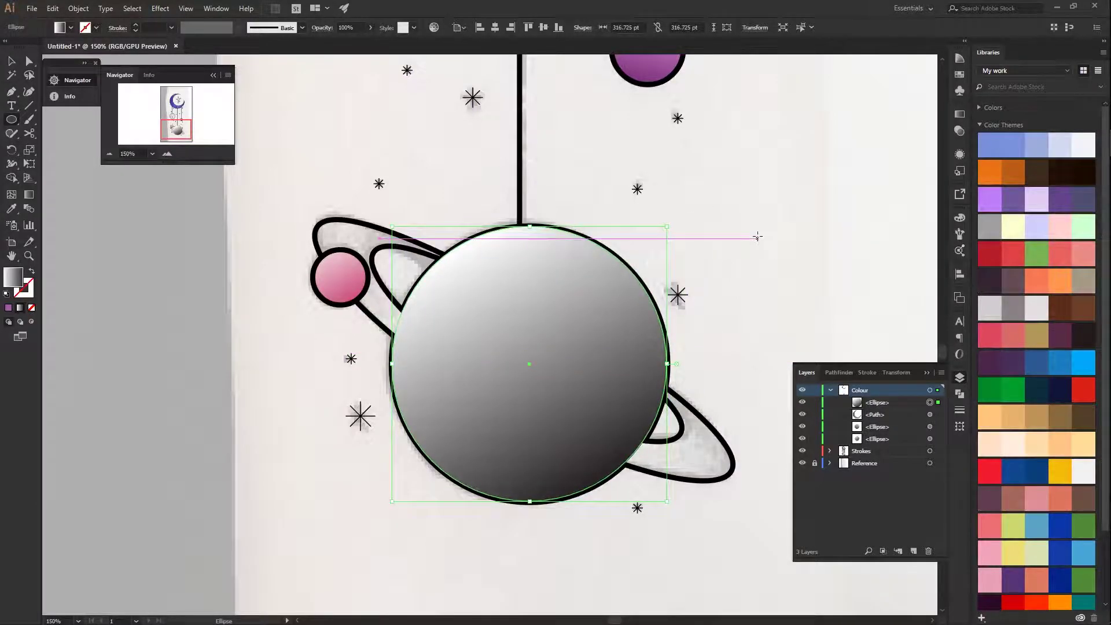
# Move the large gradient circle to the bottom of the Strokes layer, behind the planet and ring outlines.
pyautogui.moveTo(877, 406)
pyautogui.mouseDown()
pyautogui.moveTo(875, 440)
pyautogui.moveTo(831, 451)
pyautogui.moveTo(880, 537)
pyautogui.mouseUp()
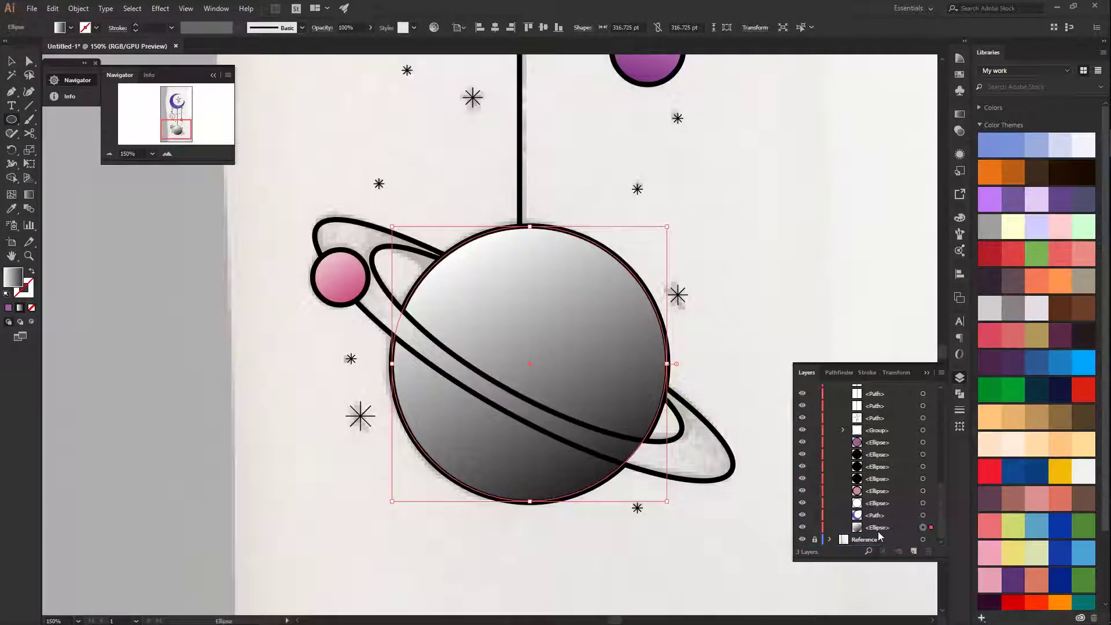
pyautogui.press('v')
pyautogui.scroll(-1, 658, 336)
pyautogui.hscroll(-1, 658, 336)
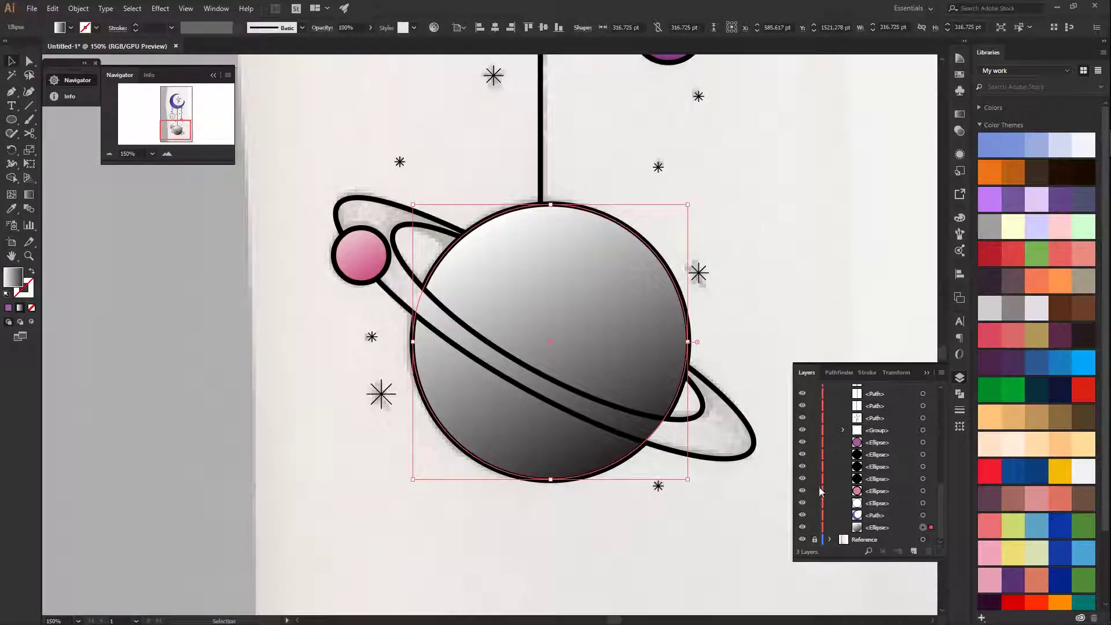
# Layer a purple-filled copy beneath the ringed planet's gradient circle and set the gradient circle's blending mode to Overlay.
pyautogui.hotkey('ctrl', 'shift', ']')
pyautogui.moveTo(874, 432); pyautogui.dragTo(877, 528)
pyautogui.click(959, 75)
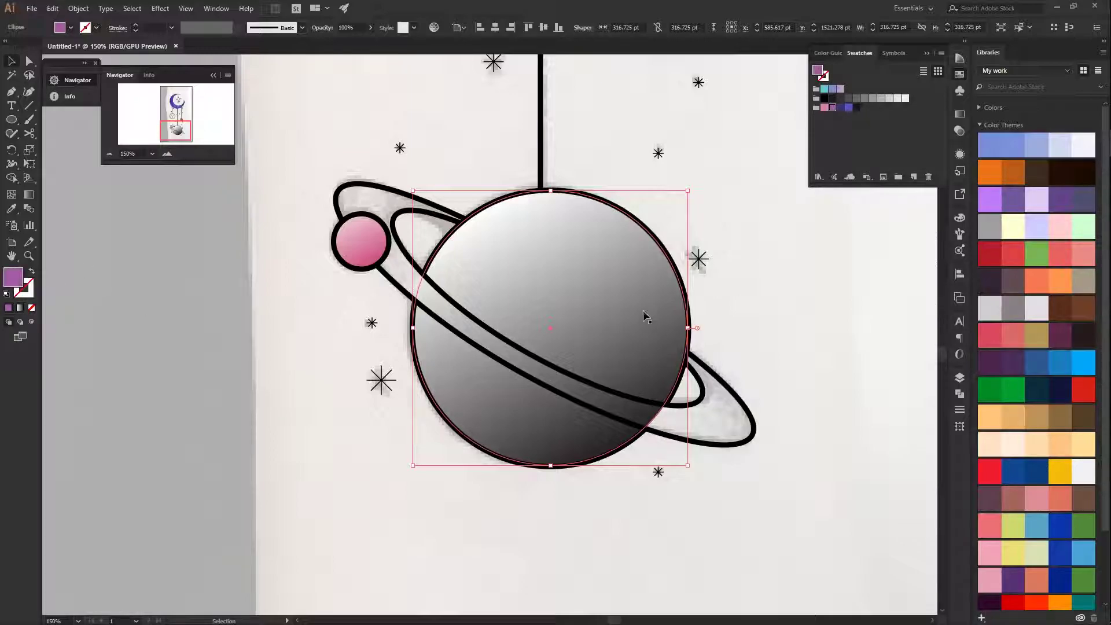
pyautogui.click(959, 131)
pyautogui.click(844, 126)
pyautogui.click(843, 239)
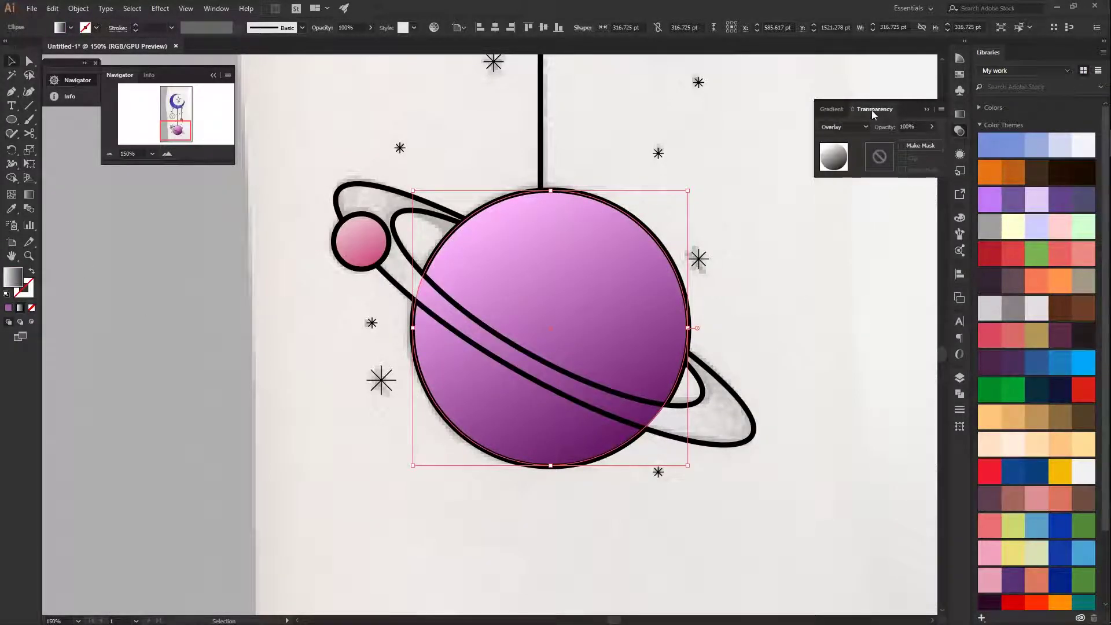
# Try a radial gradient on the ringed planet with a 30° angle and 70% aspect ratio.
pyautogui.click(960, 114)
pyautogui.click(906, 126)
pyautogui.click(880, 145)
pyautogui.click(902, 172)
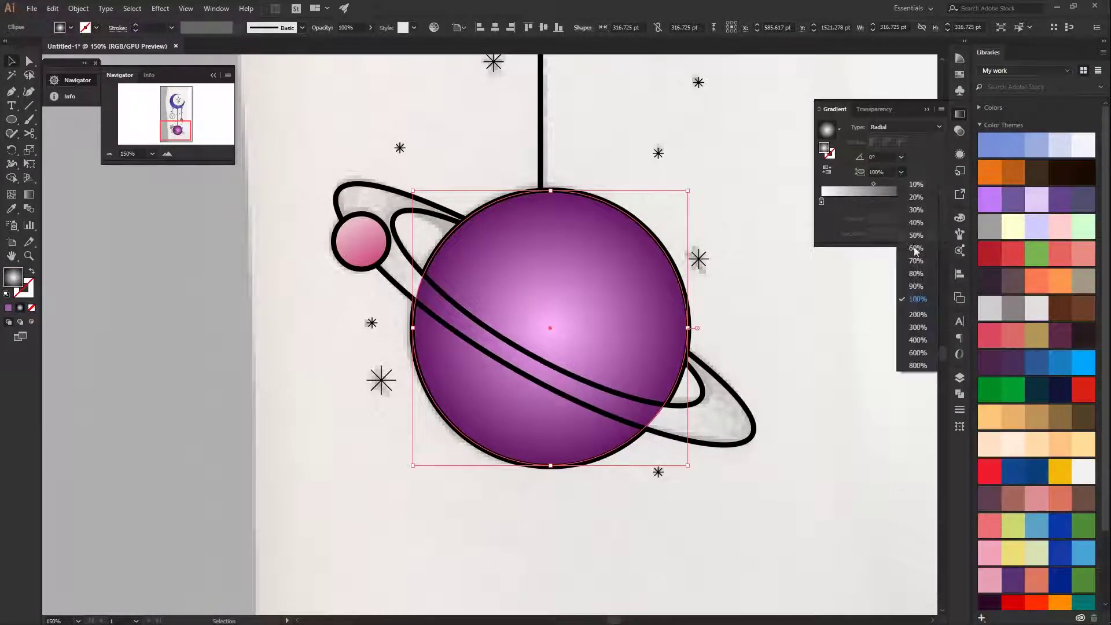
pyautogui.click(917, 197)
pyautogui.scroll(5, 897, 172)
pyautogui.scroll(3, 900, 156)
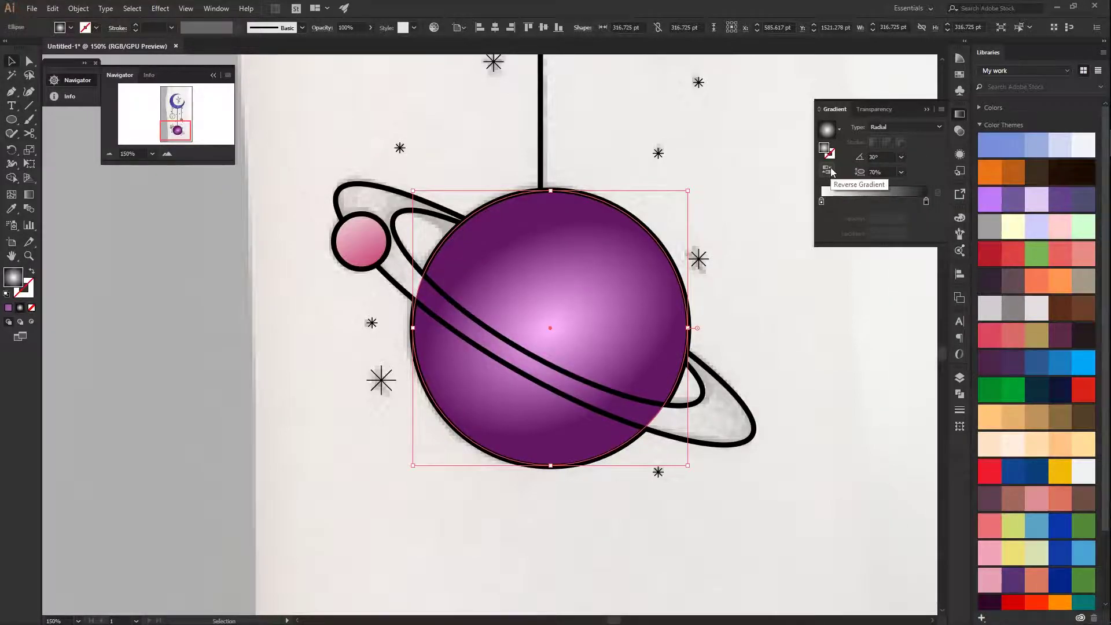
# Make the ringed planet's gradient linear at a -135° angle with its midpoint at 65.60%.
pyautogui.click(906, 127)
pyautogui.click(880, 136)
pyautogui.scroll(-5, 885, 156)
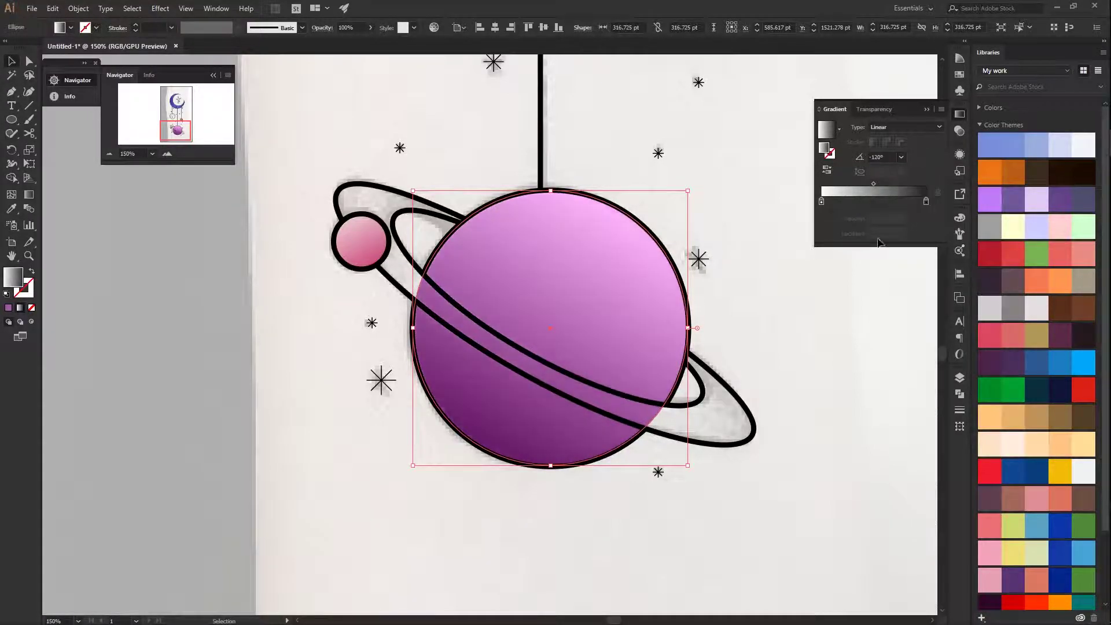
pyautogui.moveTo(873, 187); pyautogui.dragTo(889, 187)
pyautogui.click(901, 157)
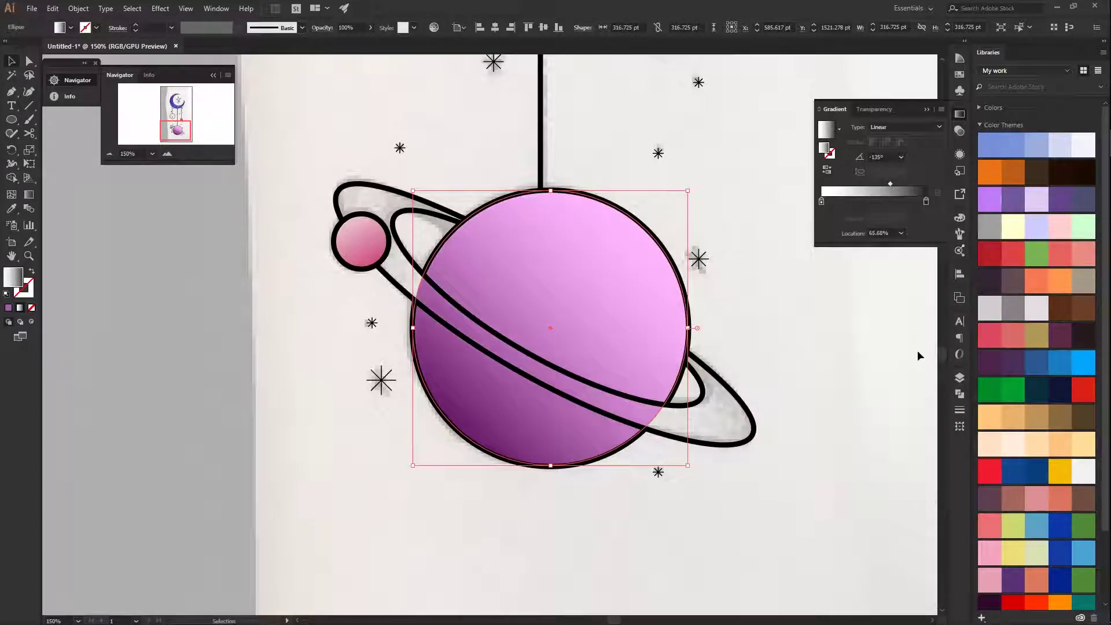
# Set the ringed planet's gradient angle to -150° and apply the Grain effect to that gradient circle.
pyautogui.click(918, 366)
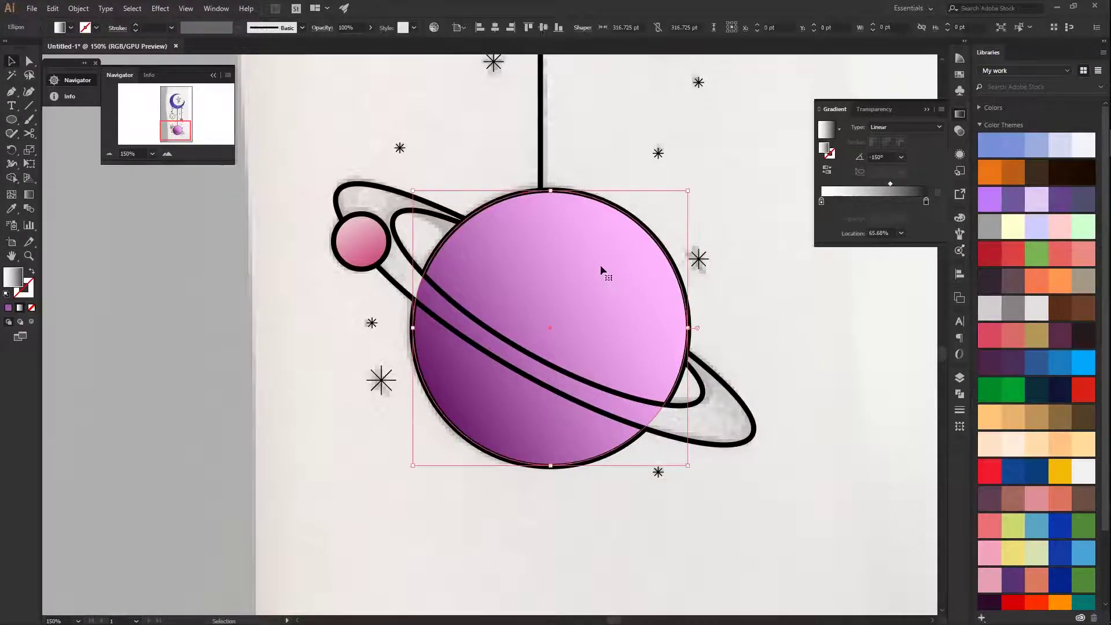
pyautogui.click(160, 8)
pyautogui.click(322, 274)
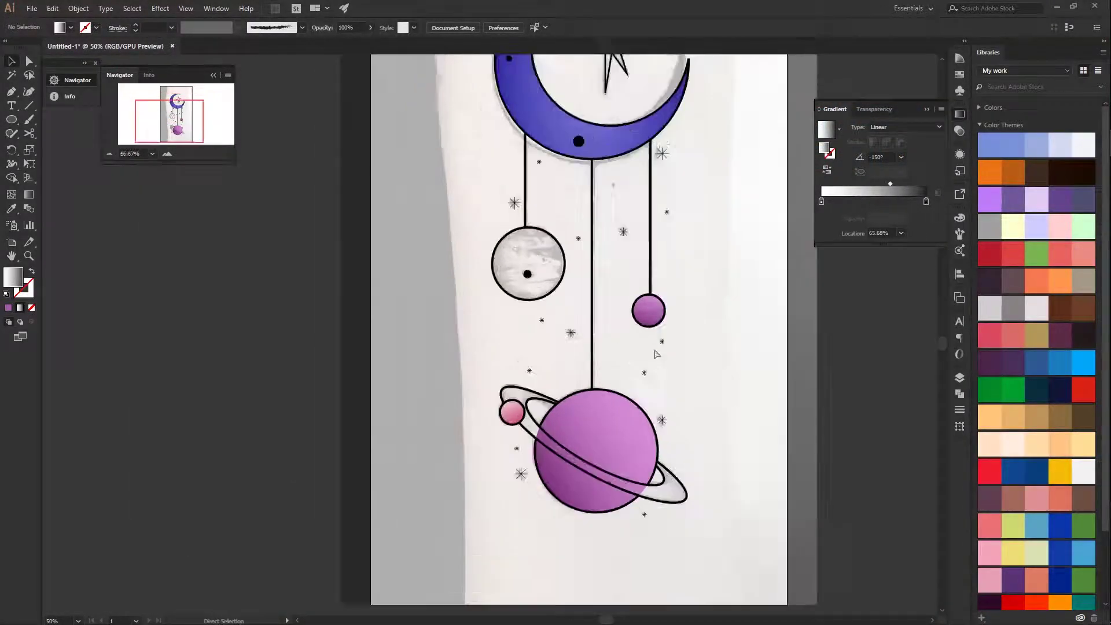
pyautogui.scroll(3, 656, 355)
pyautogui.click(619, 437)
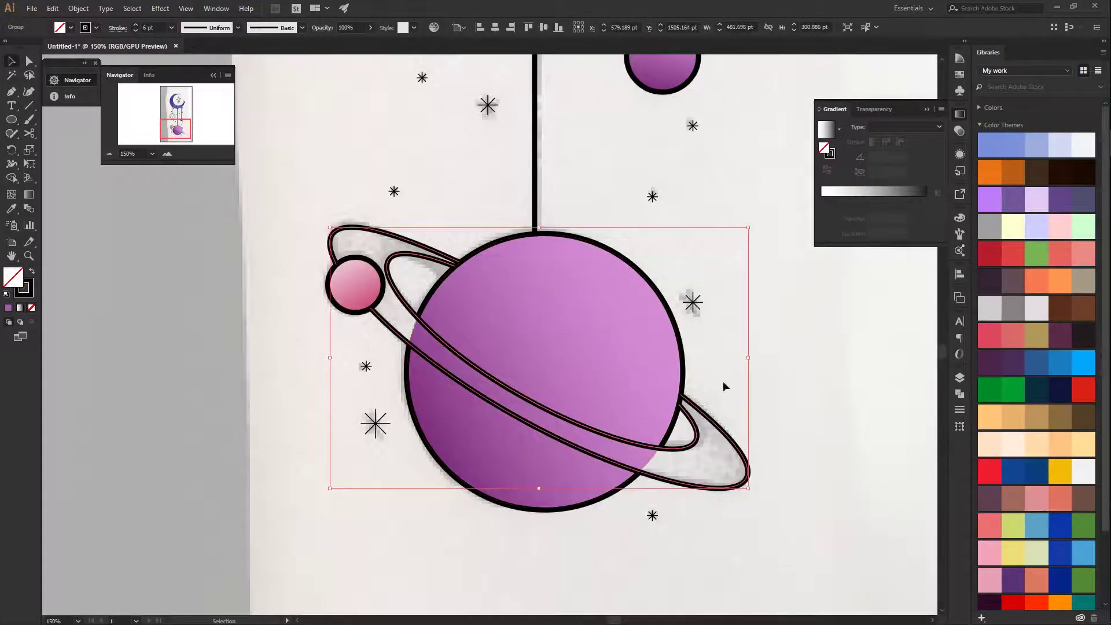
pyautogui.click(8, 307)
pyautogui.hotkey('ctrl', 'z')
pyautogui.click(683, 453)
pyautogui.moveTo(753, 433); pyautogui.dragTo(452, 494)
pyautogui.press('Delete')
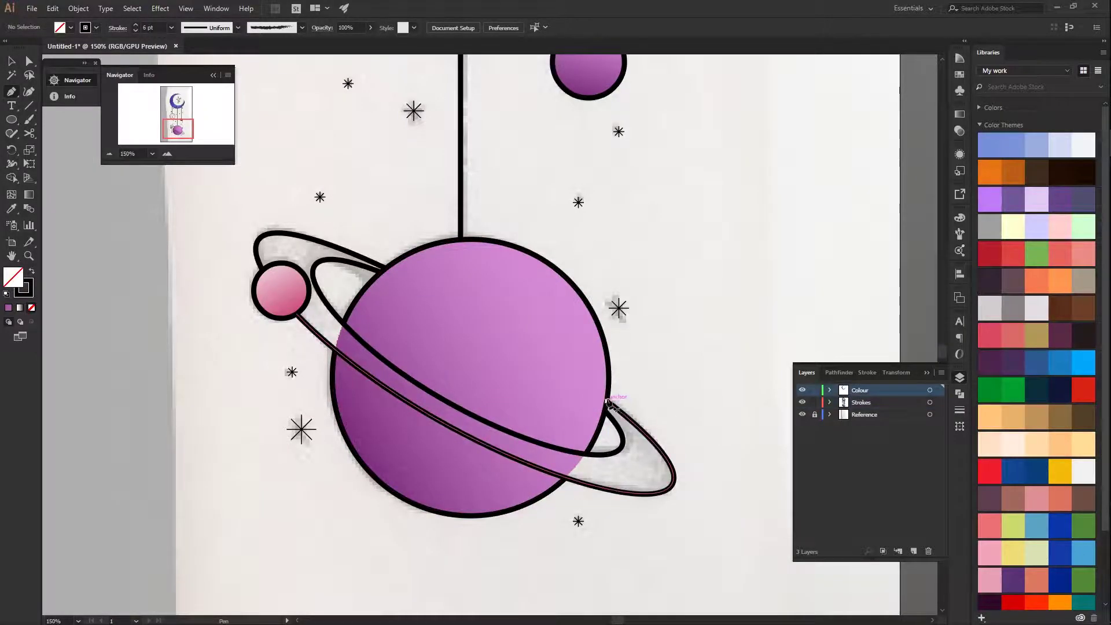
# Trace the planet's ring with the Pen tool as an unfilled, strokeless shape following its outer and inner outlines.
pyautogui.click(608, 401)
pyautogui.moveTo(649, 437); pyautogui.dragTo(671, 461)
pyautogui.click(573, 481)
pyautogui.click(521, 461)
pyautogui.click(8, 308)
pyautogui.moveTo(441, 400); pyautogui.dragTo(452, 405)
pyautogui.hotkey('ctrl', '+')
pyautogui.hotkey('ctrl', '+')
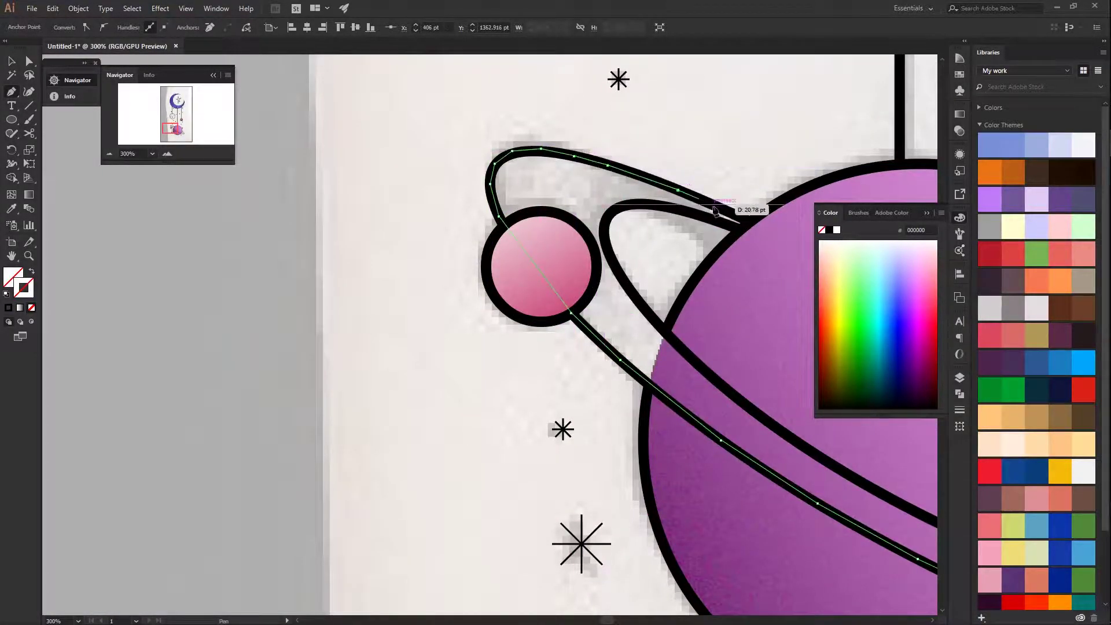
pyautogui.moveTo(786, 420); pyautogui.dragTo(494, 241)
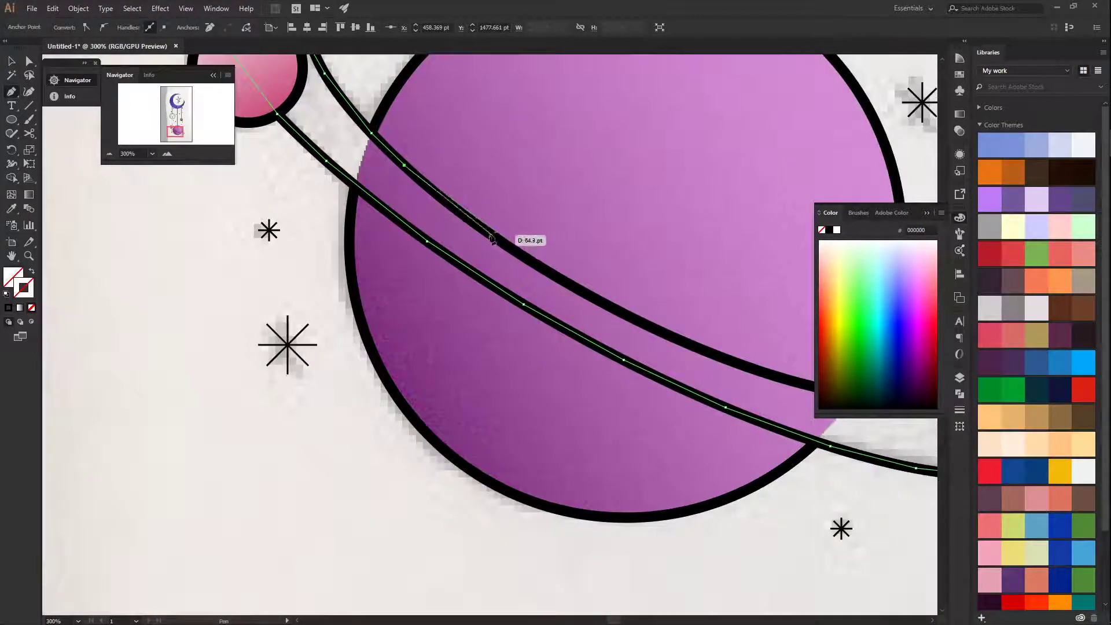
pyautogui.moveTo(616, 315); pyautogui.dragTo(361, 215)
pyautogui.click(437, 244)
pyautogui.moveTo(523, 276); pyautogui.dragTo(594, 299)
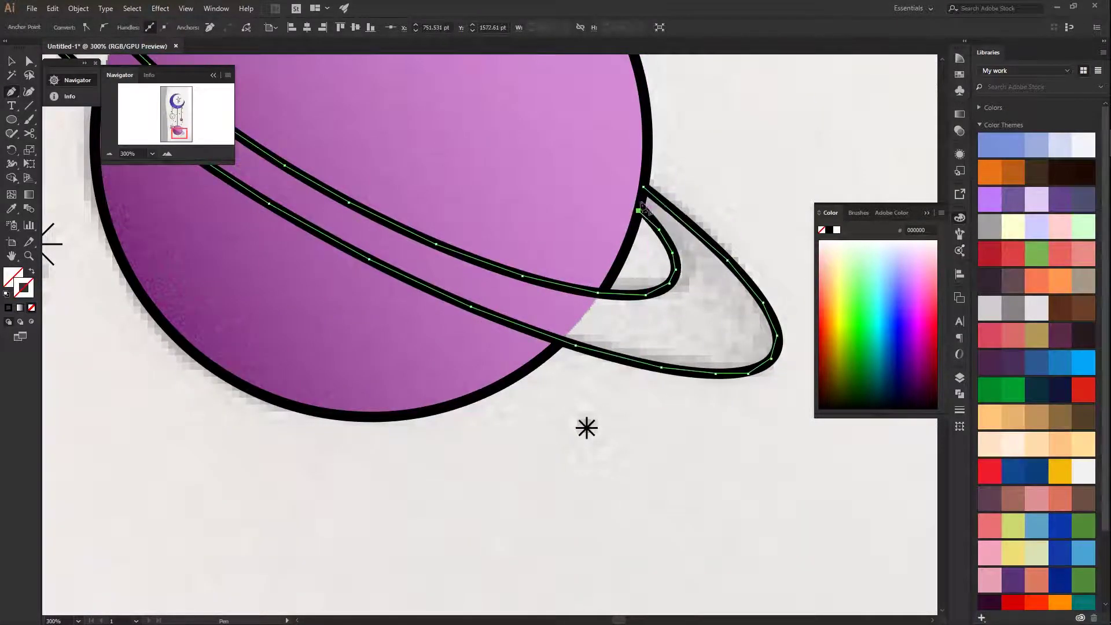
# Fill the traced ring shape with a medium-dark purple shade.
pyautogui.hotkey('ctrl', '-')
pyautogui.hotkey('ctrl', '-')
pyautogui.hotkey('ctrl', '-')
pyautogui.click(960, 74)
pyautogui.click(960, 217)
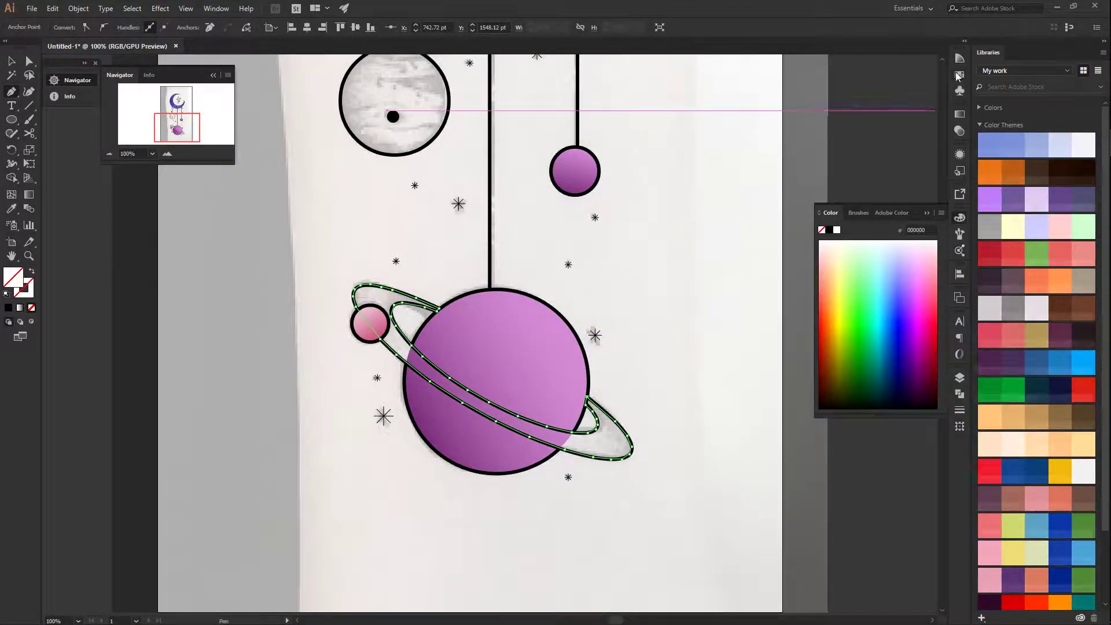
pyautogui.click(828, 53)
pyautogui.click(865, 97)
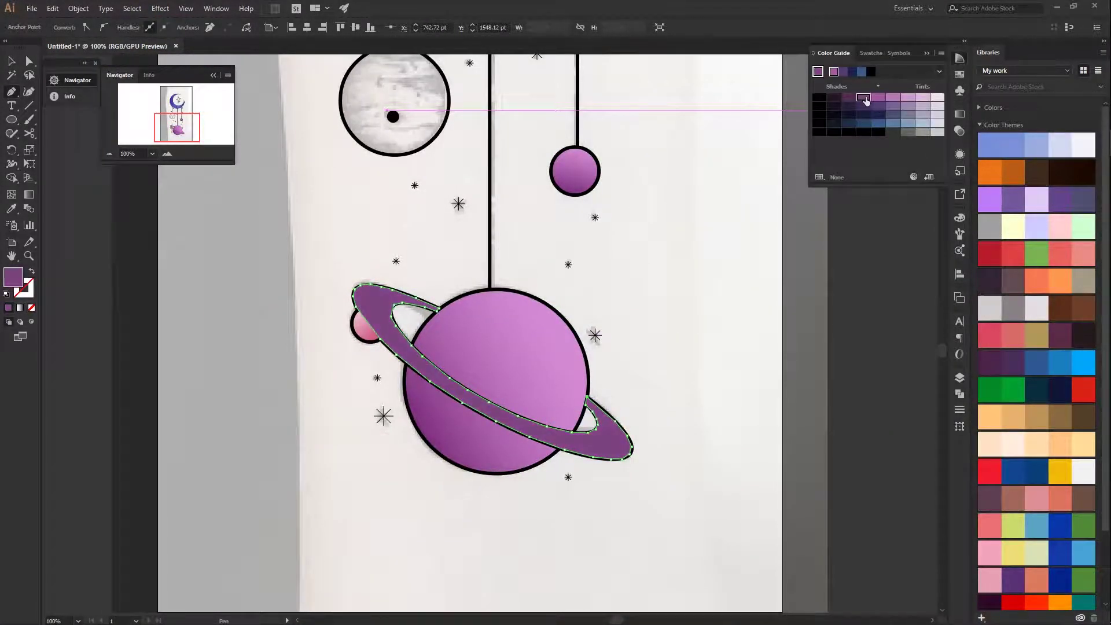
# Move the ring shape into the Strokes layer and stack it directly beneath the small pink planet, above the large planet's fills.
pyautogui.click(958, 377)
pyautogui.rightClick(617, 450)
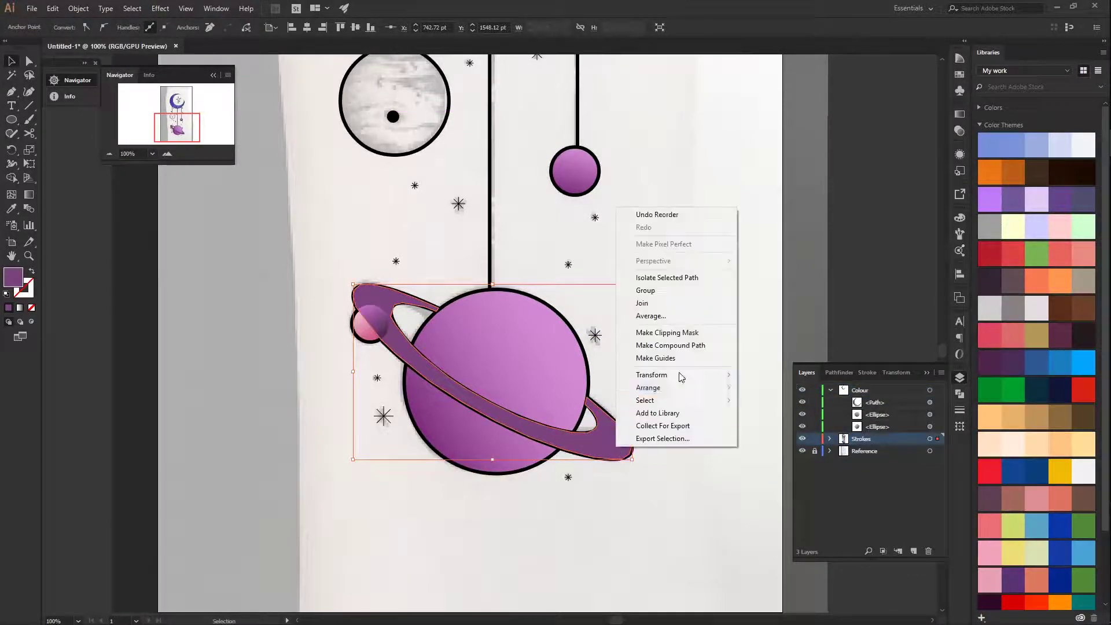
pyautogui.click(672, 441)
pyautogui.click(675, 450)
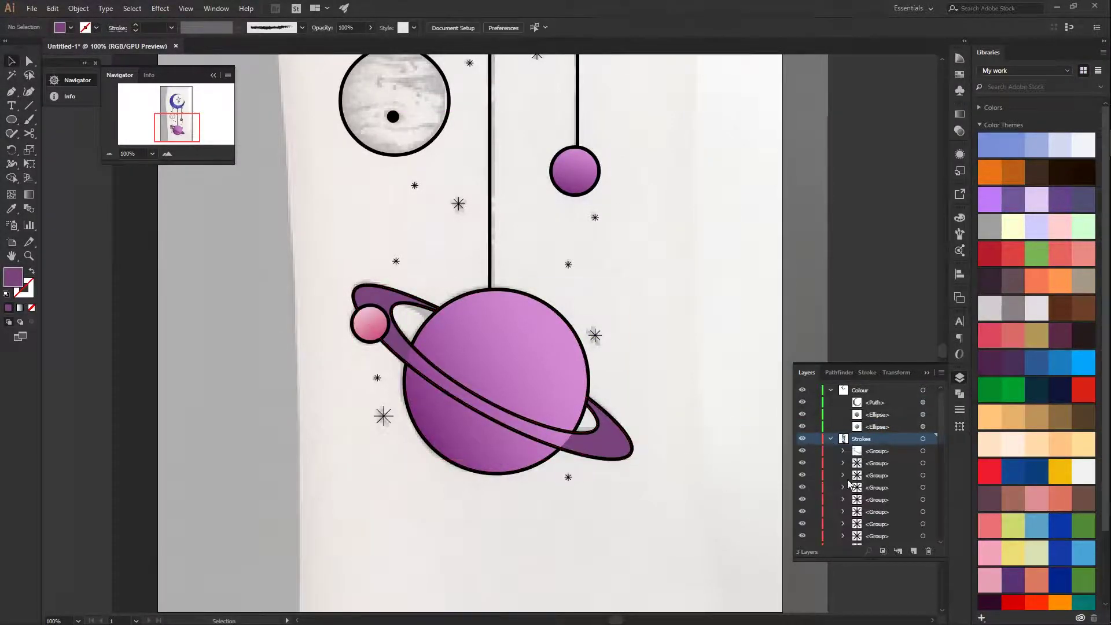
pyautogui.click(829, 438)
pyautogui.scroll(-3, 878, 418)
pyautogui.click(878, 418)
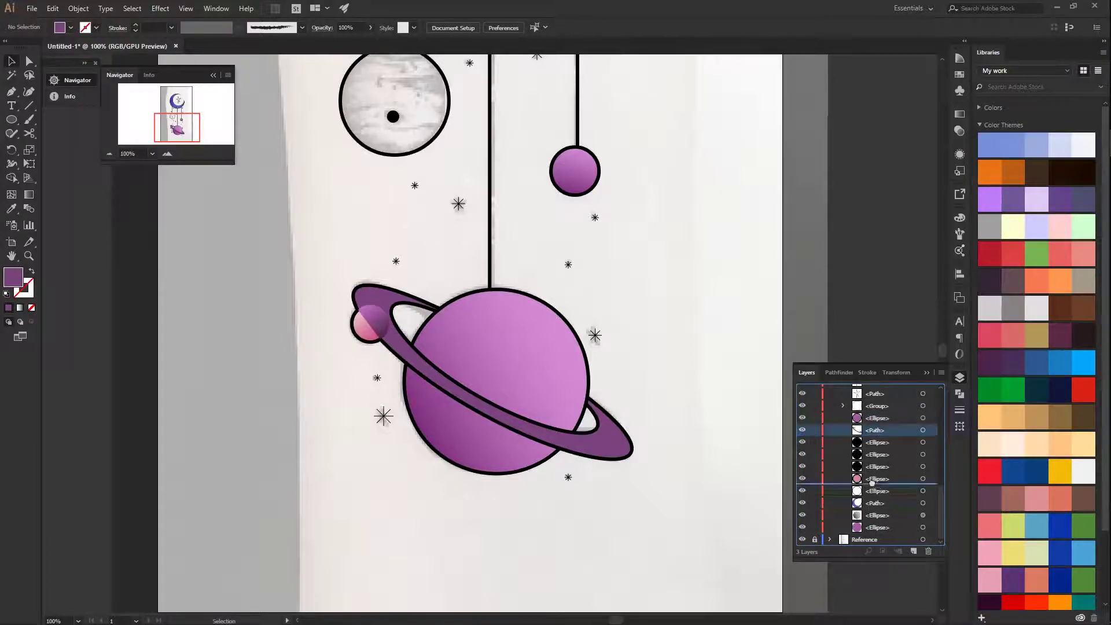
pyautogui.moveTo(872, 483); pyautogui.dragTo(872, 483)
# Duplicate the ring shape directly above itself in the Strokes layer and give the copy a white-to-black gradient fill.
pyautogui.keyDown('ctrl'); pyautogui.click(675, 406); pyautogui.keyUp('ctrl')
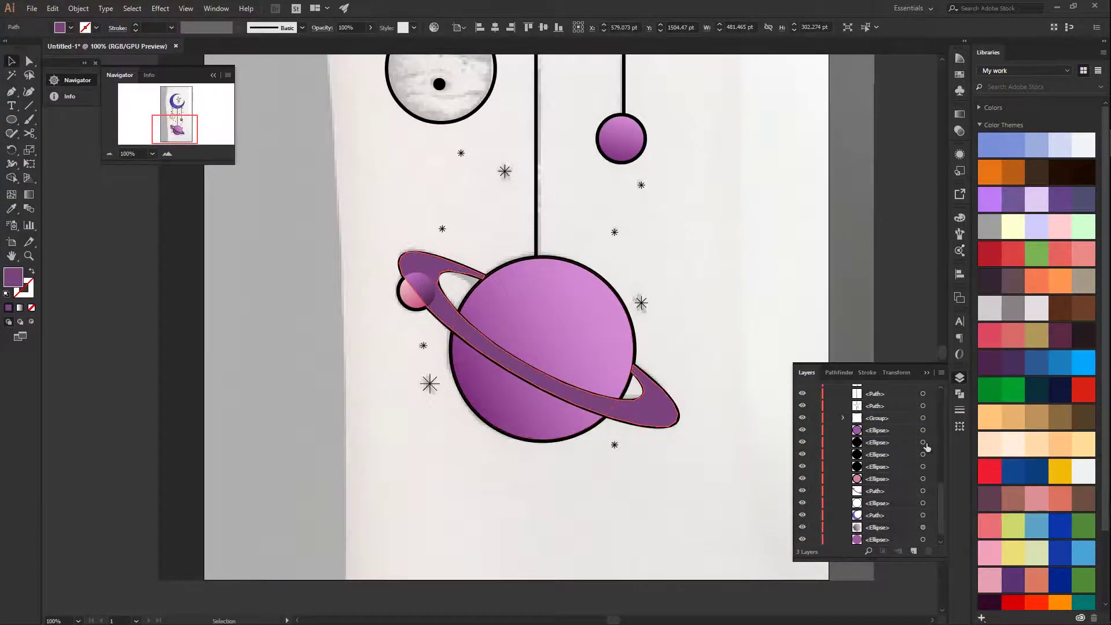
pyautogui.moveTo(692, 428); pyautogui.dragTo(651, 458)
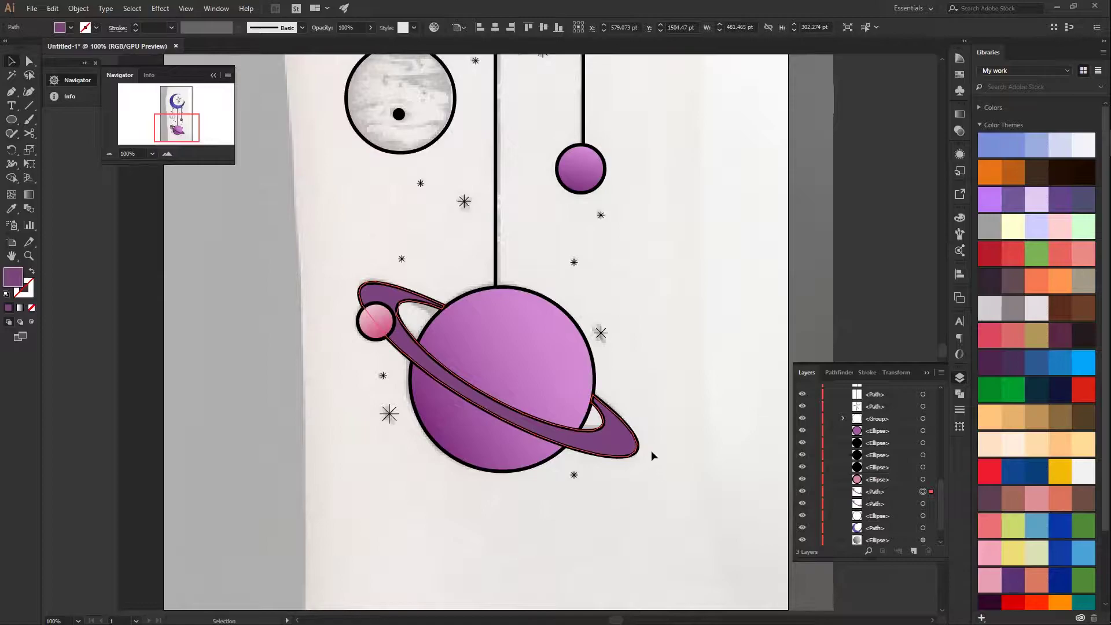
pyautogui.click(22, 309)
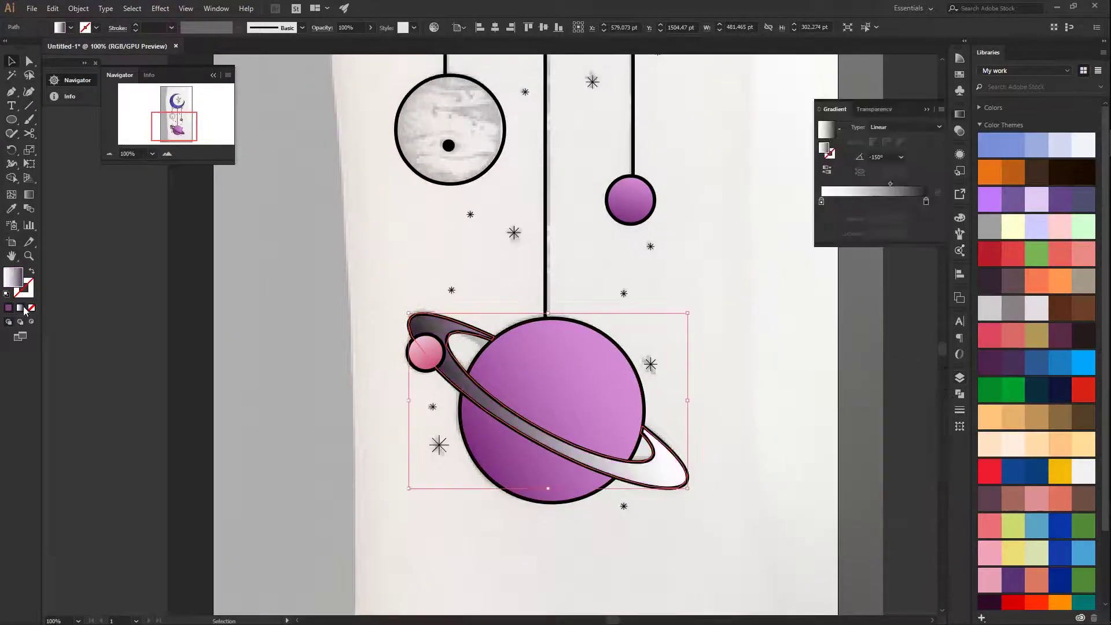
# Make the ring copy's gradient radial with a 400% aspect ratio and its midpoint at 80%.
pyautogui.click(926, 152)
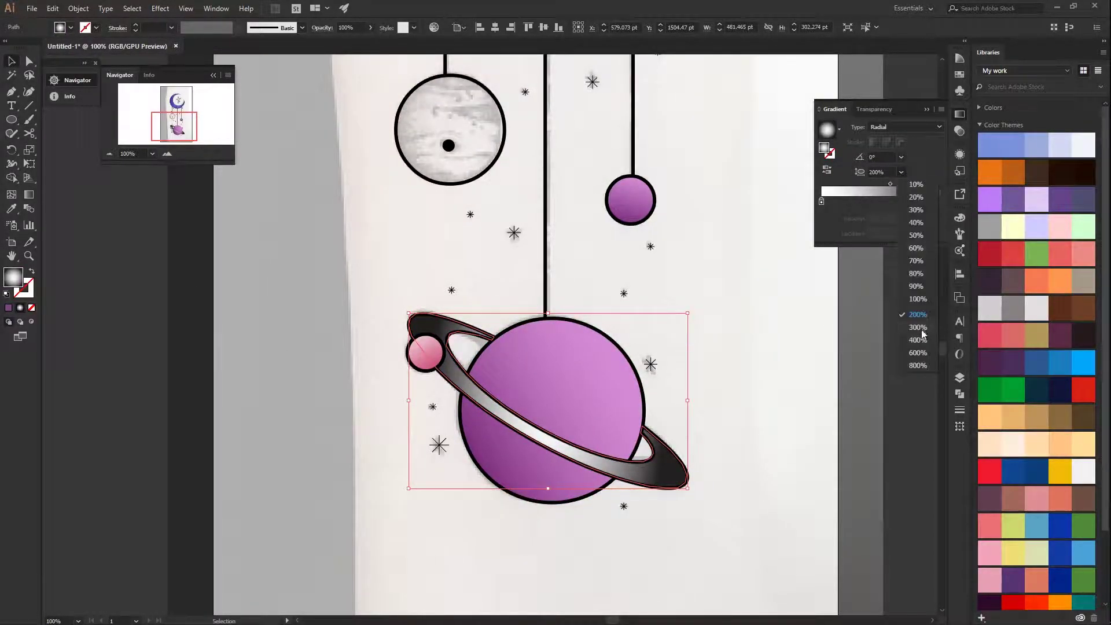
pyautogui.moveTo(890, 186); pyautogui.dragTo(872, 185)
pyautogui.click(902, 234)
pyautogui.moveTo(916, 283); pyautogui.dragTo(921, 372)
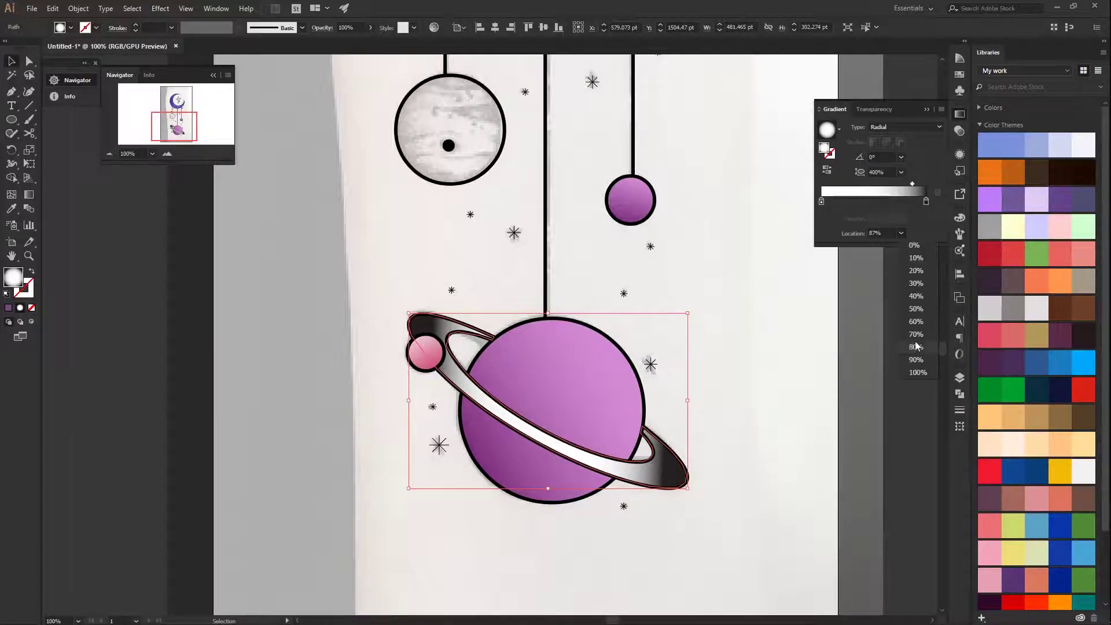
pyautogui.click(917, 346)
# Set the gradient ring's blending mode to Overlay and apply a light Regular Grain effect with contrast 28.
pyautogui.click(960, 130)
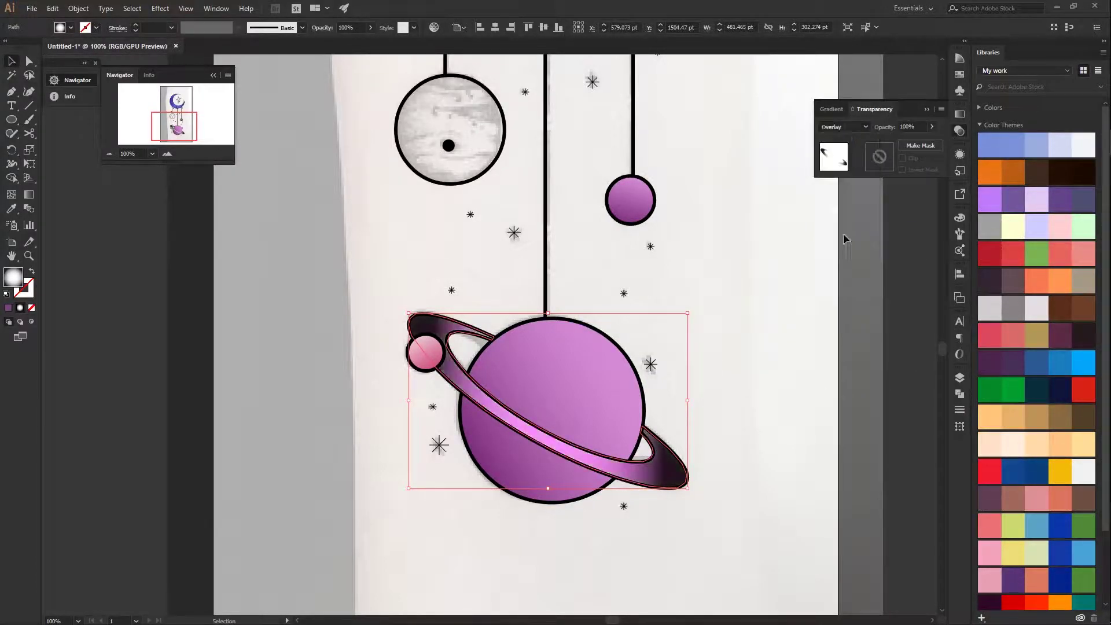
pyautogui.click(160, 9)
pyautogui.moveTo(198, 245)
pyautogui.click(324, 268)
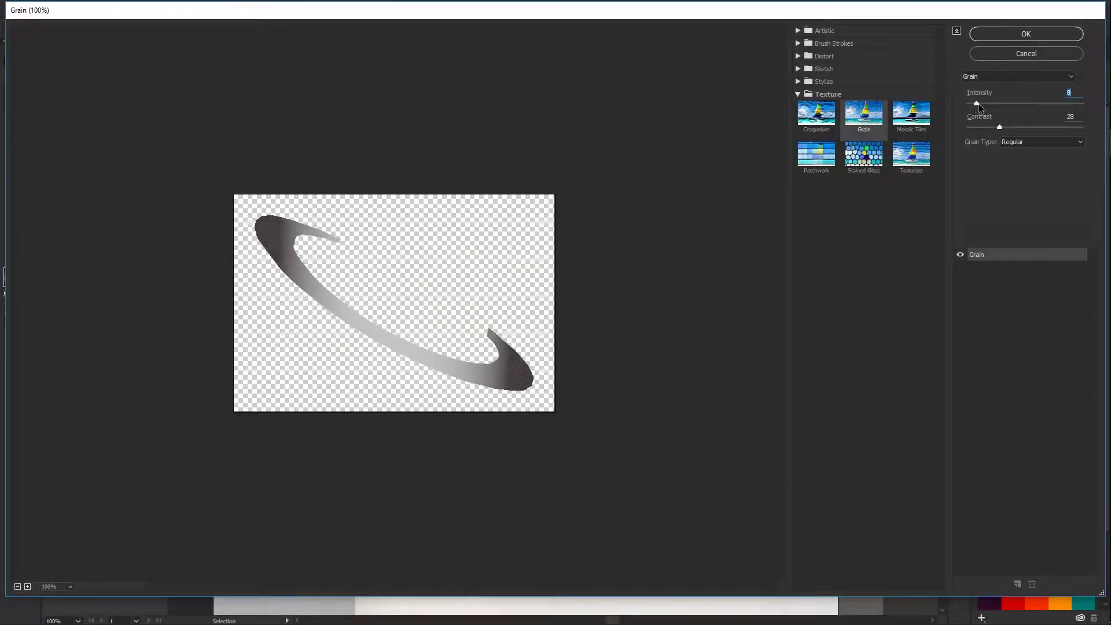
pyautogui.click(1026, 34)
# Recolour the solid ring shape beneath the gradient ring with a darker purple shade.
pyautogui.moveTo(705, 405); pyautogui.dragTo(672, 369)
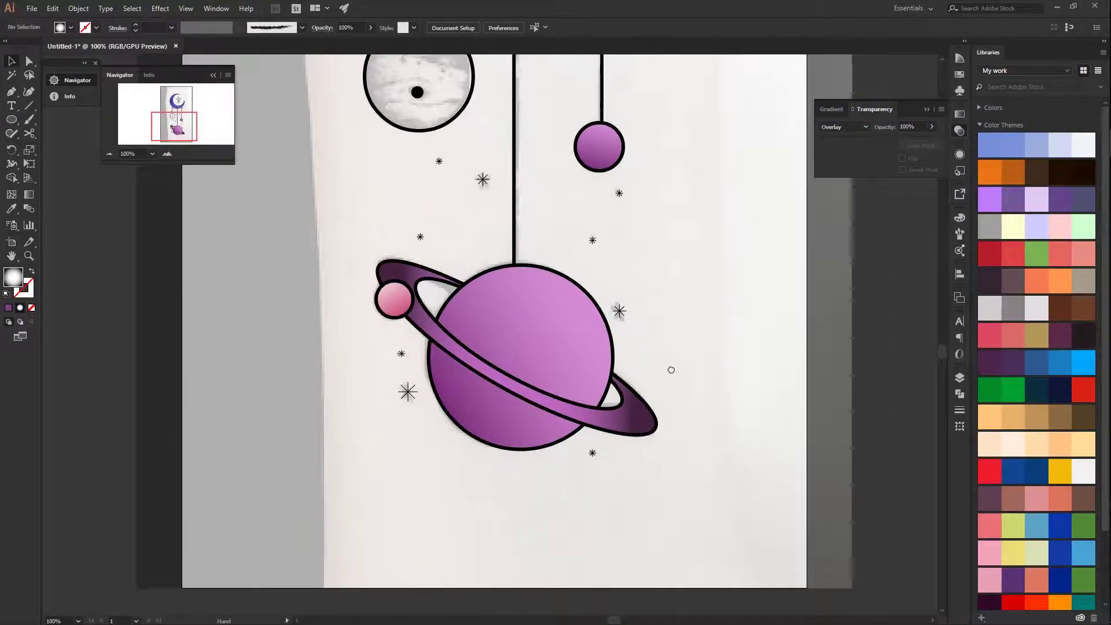
pyautogui.click(960, 377)
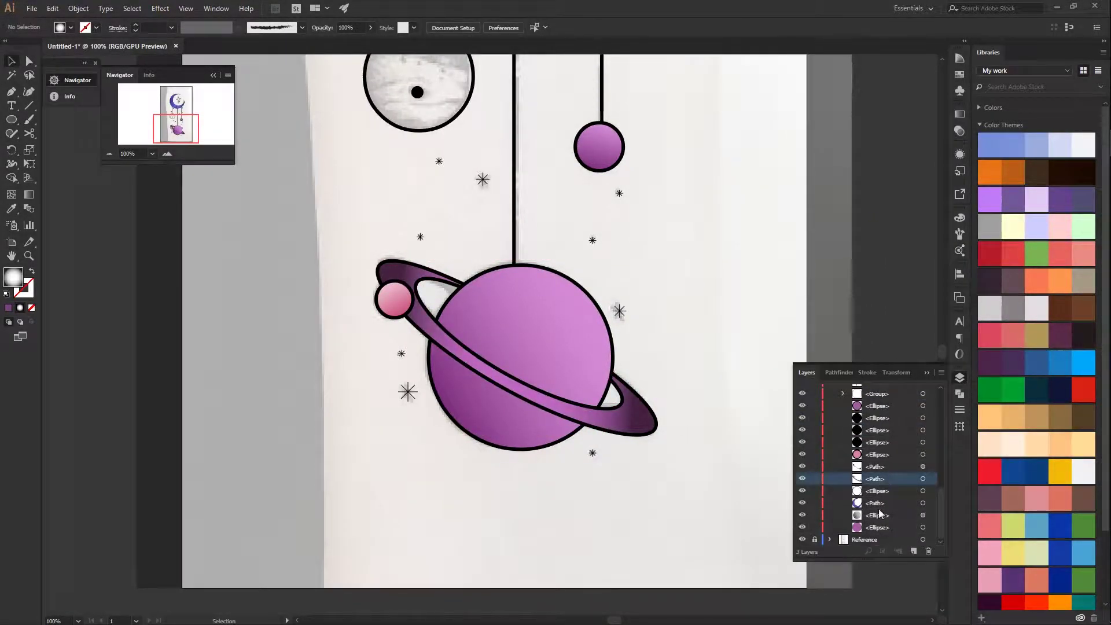
pyautogui.click(923, 478)
pyautogui.click(960, 59)
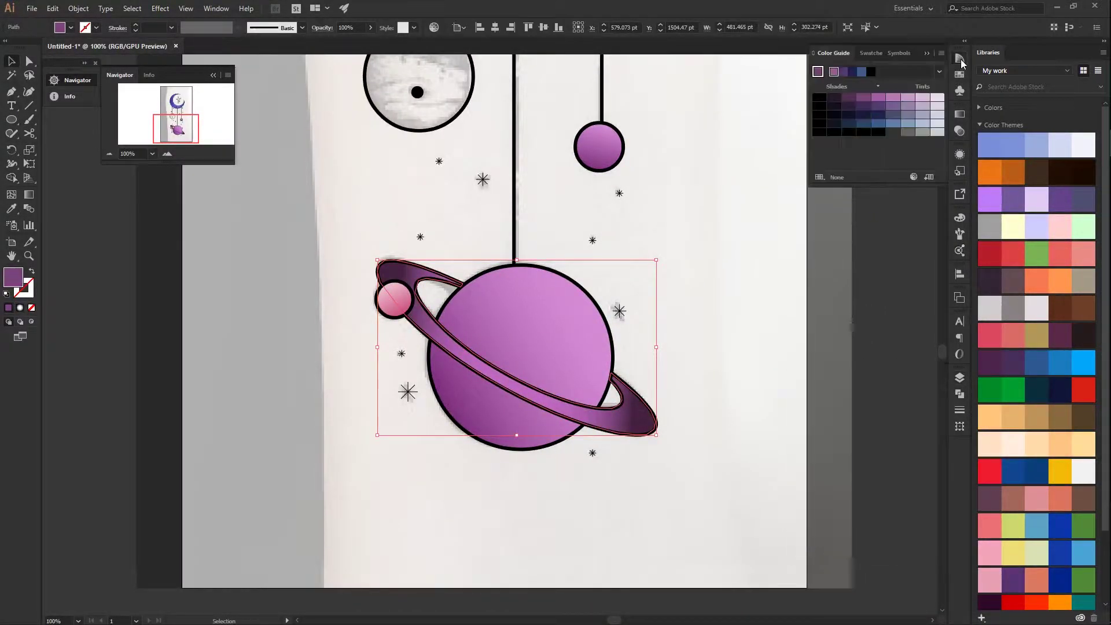
pyautogui.click(906, 99)
pyautogui.click(853, 103)
pyautogui.click(754, 280)
pyautogui.click(960, 377)
pyautogui.click(923, 491)
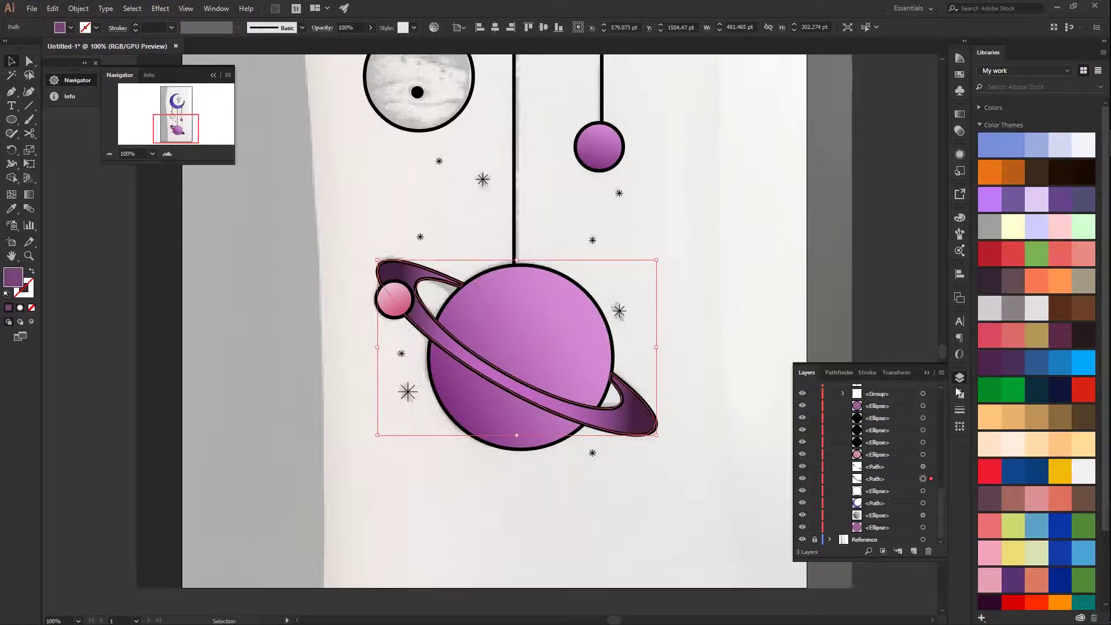
pyautogui.click(960, 59)
pyautogui.click(712, 338)
# Fill the star inside the crescent moon with a muted light blue.
pyautogui.scroll(6, 712, 338)
pyautogui.scroll(5, 684, 321)
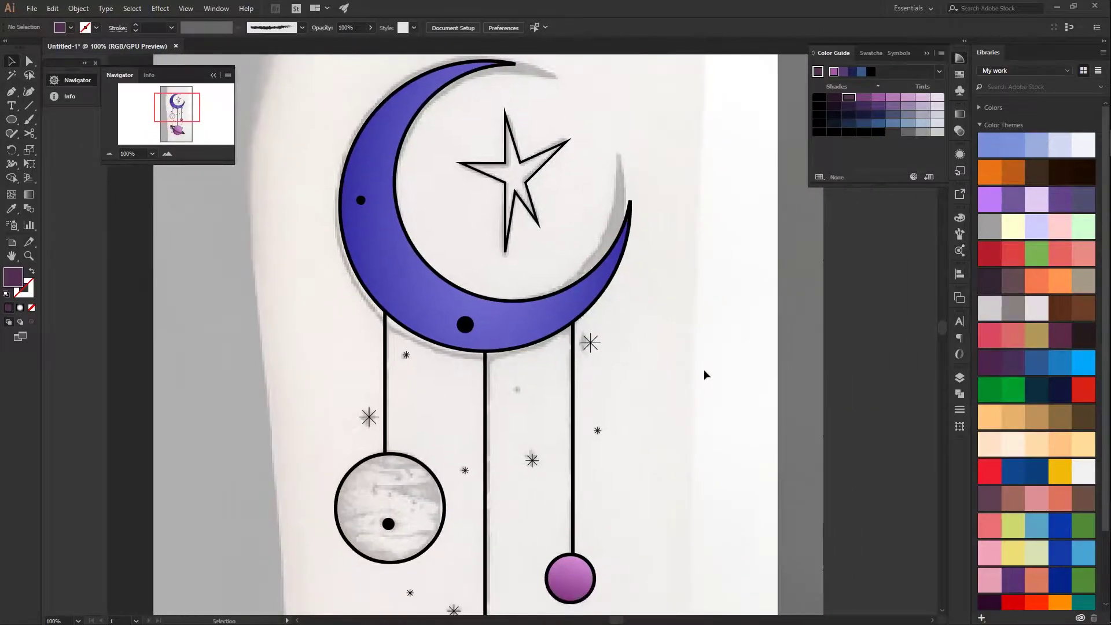
pyautogui.click(546, 153)
pyautogui.click(862, 72)
# Paste a copy of the star onto the Colour layer, align it over the original and give it a strokeless white-to-black gradient fill.
pyautogui.click(960, 378)
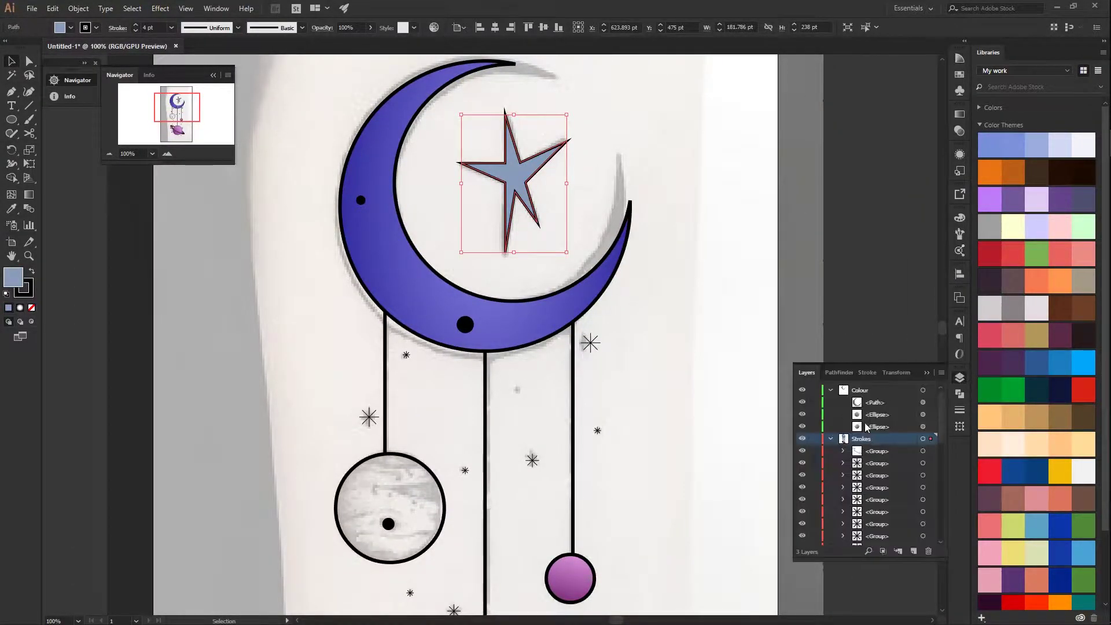
pyautogui.hotkey('ctrl', 'c')
pyautogui.hotkey('ctrl', 'v')
pyautogui.moveTo(487, 330)
pyautogui.mouseDown()
pyautogui.moveTo(585, 191)
pyautogui.moveTo(513, 184)
pyautogui.mouseUp()
pyautogui.hotkey('ctrl', 'F9')
pyautogui.press('.')
# Set the star copy to Overlay at 76% opacity and apply Regular Grain with intensity 9 and contrast 28.
pyautogui.click(875, 109)
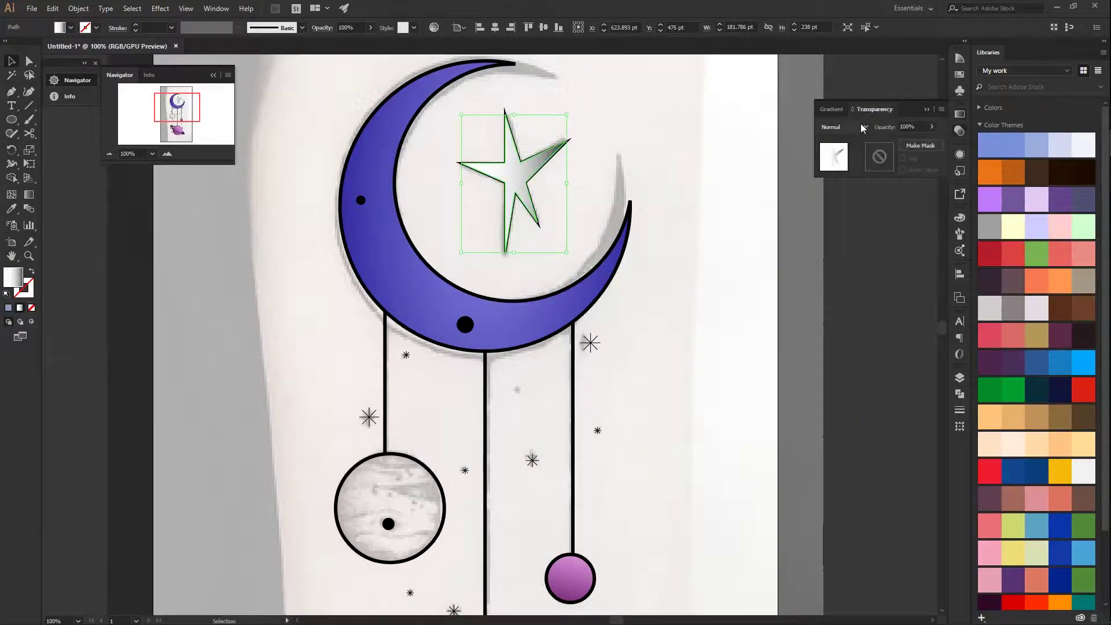
pyautogui.click(844, 127)
pyautogui.click(839, 237)
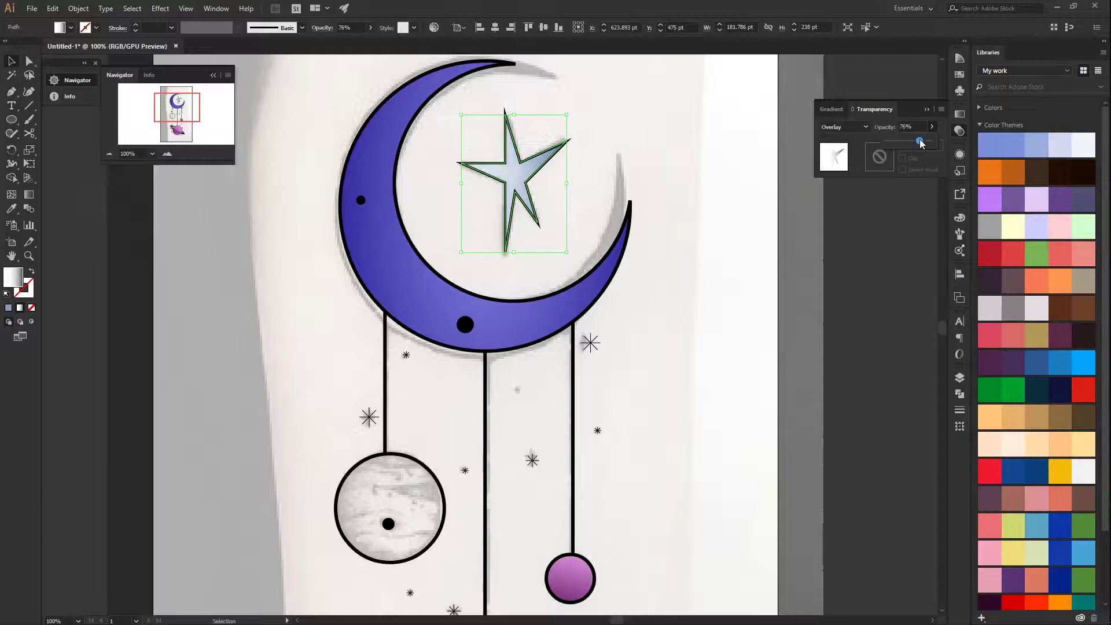
pyautogui.click(160, 8)
pyautogui.click(307, 262)
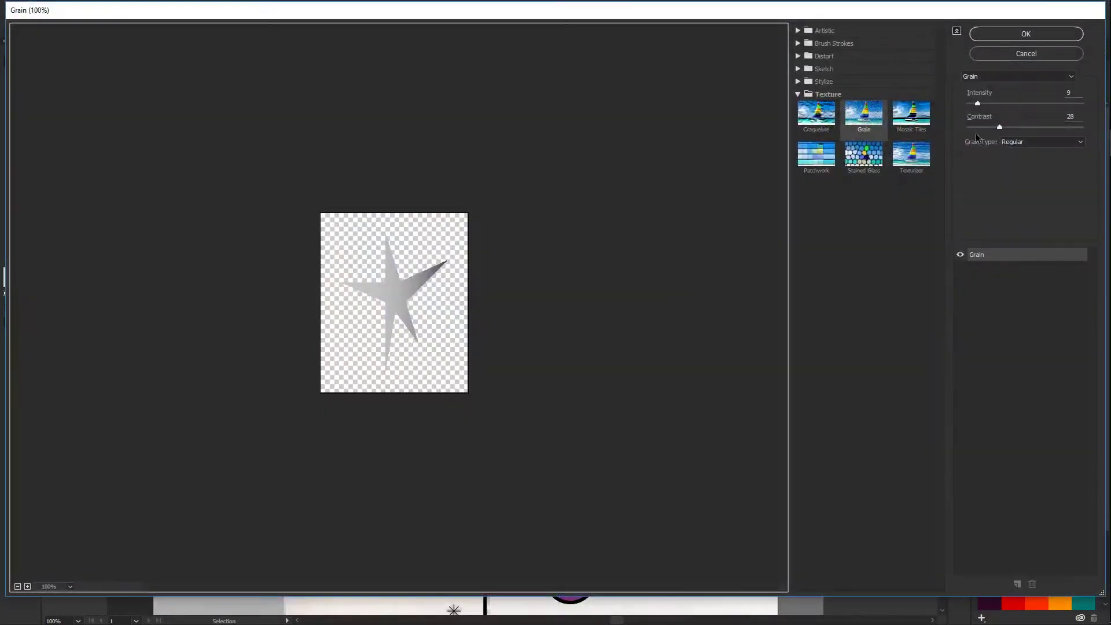
pyautogui.press('Return')
# Examine the whole artwork, toggling the Reference layer's visibility to judge the colouring.
pyautogui.moveTo(630, 269); pyautogui.dragTo(740, 228)
pyautogui.click(960, 377)
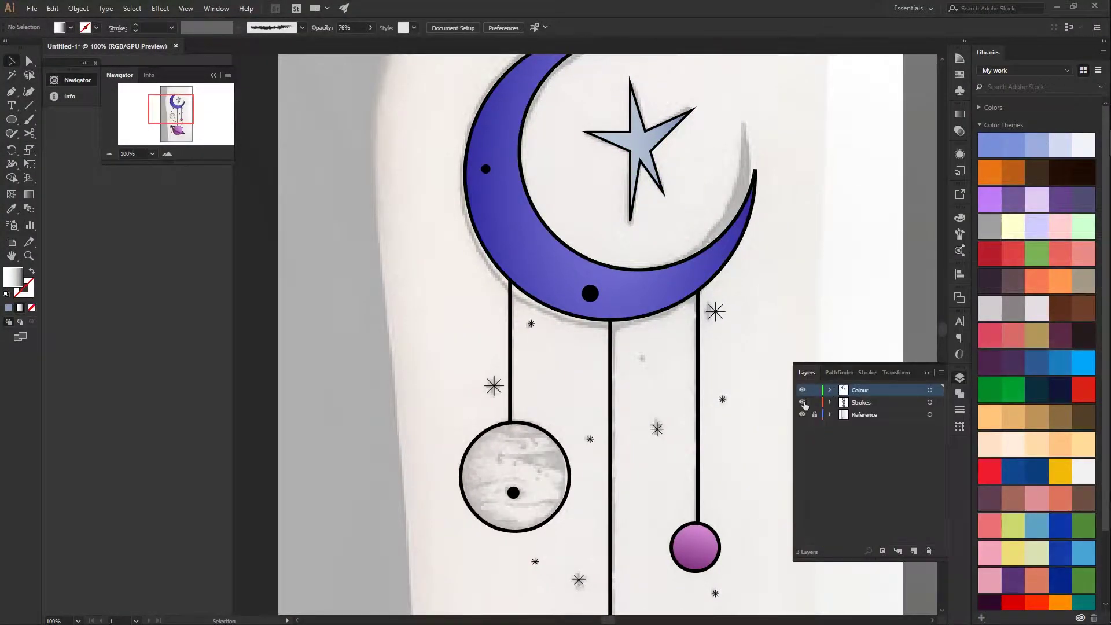
pyautogui.moveTo(822, 302); pyautogui.dragTo(703, 248)
pyautogui.hotkey('ctrl', '-')
pyautogui.hotkey('ctrl', '-')
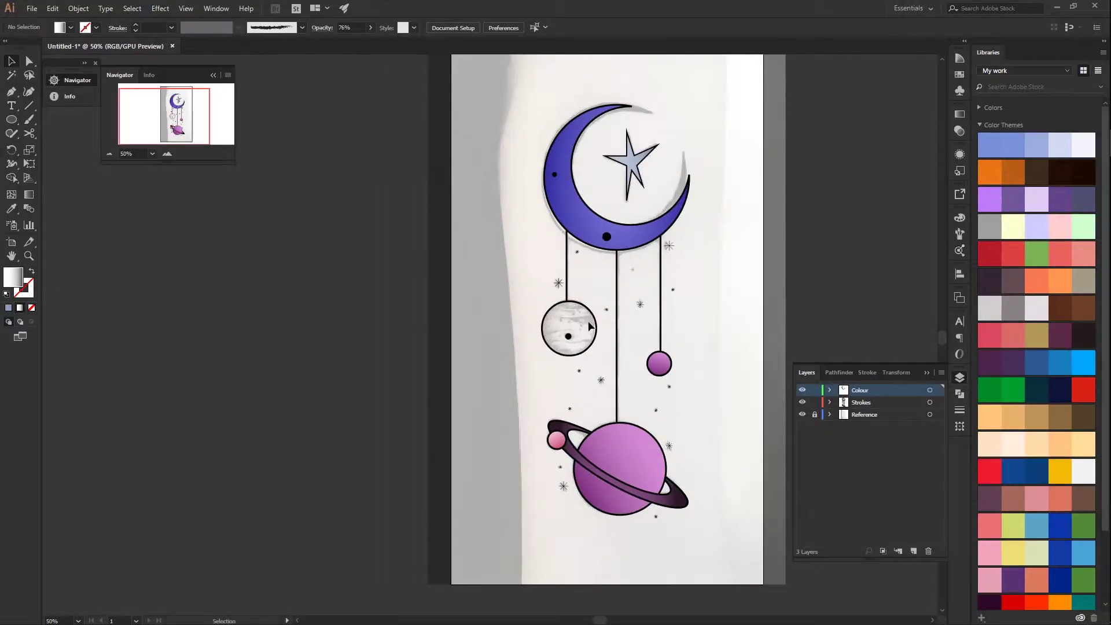
pyautogui.moveTo(580, 347); pyautogui.dragTo(551, 348)
pyautogui.click(802, 415)
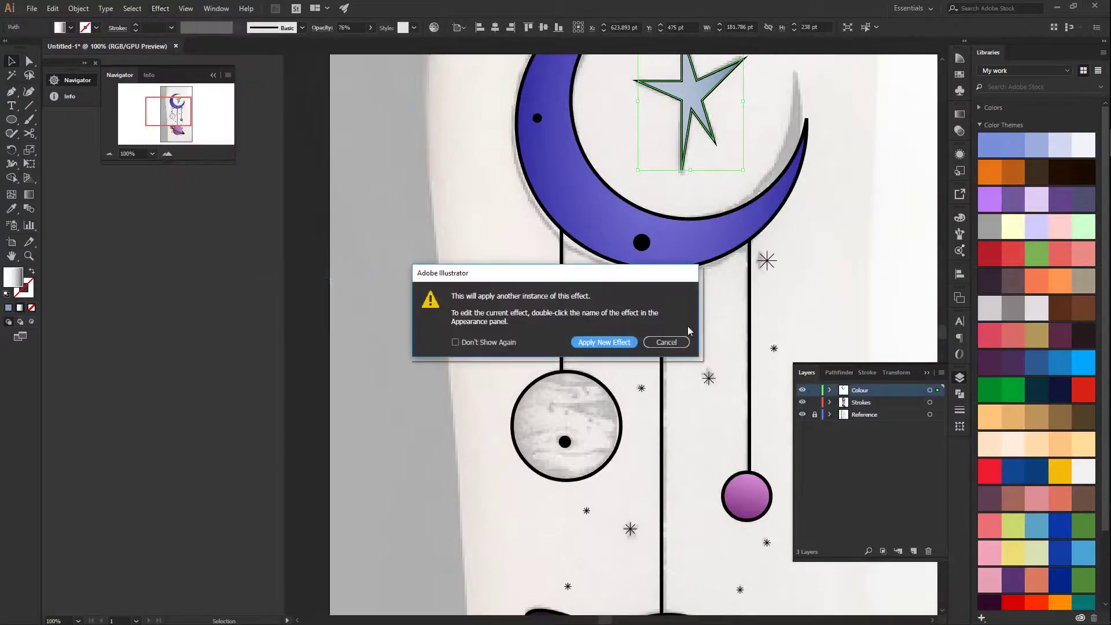
# Reopen the Grain effect on the star's gradient copy, accept its settings and deselect the star.
pyautogui.click(606, 342)
pyautogui.click(960, 114)
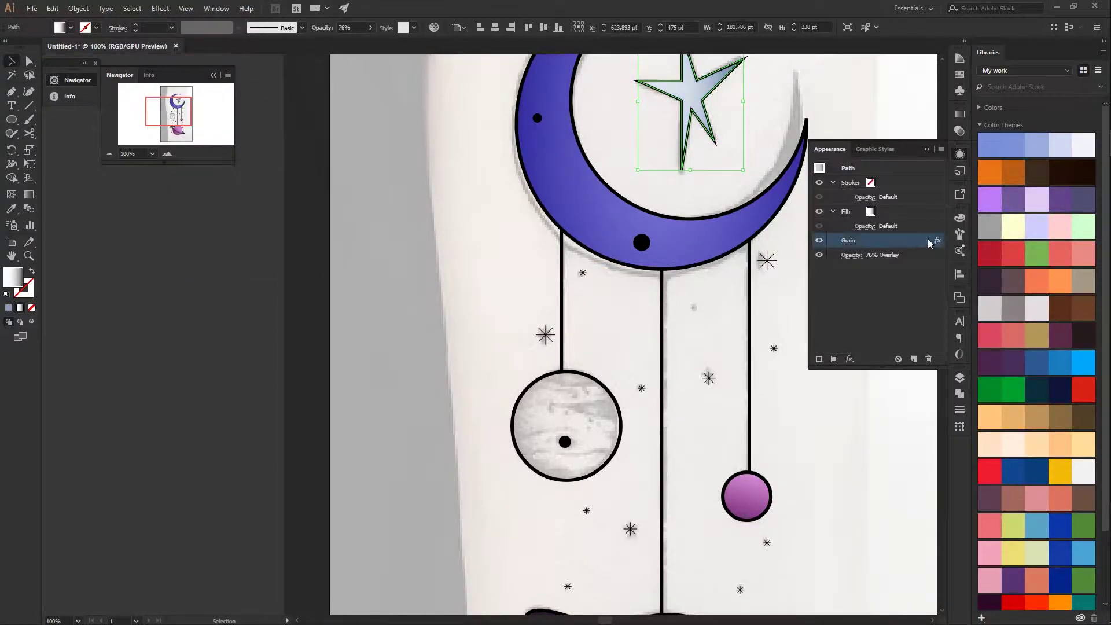
pyautogui.click(931, 244)
pyautogui.click(1052, 34)
pyautogui.click(863, 278)
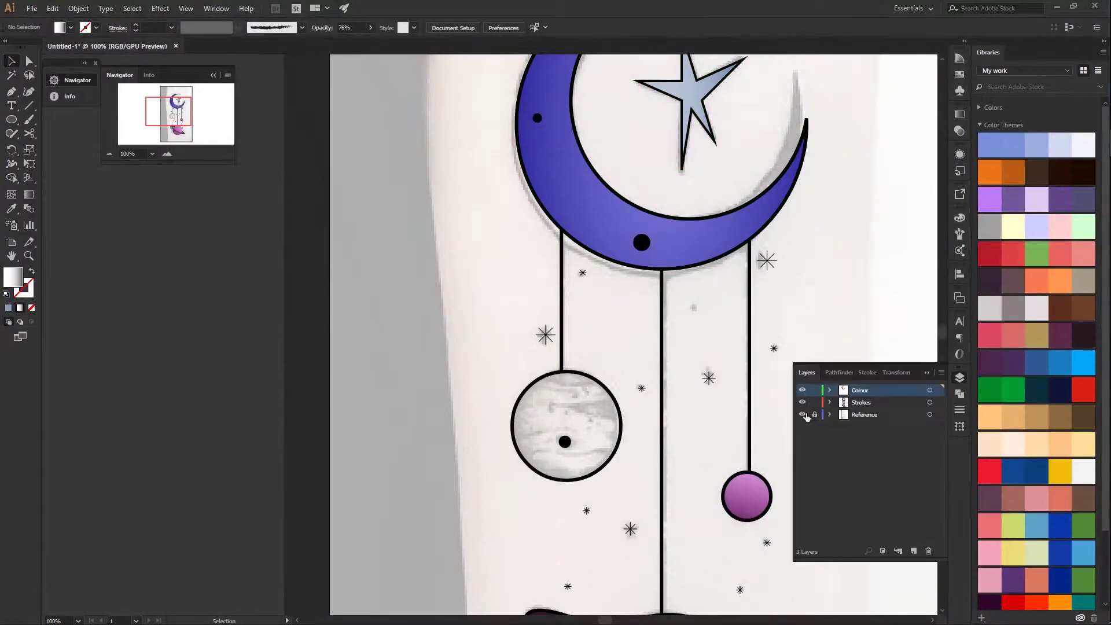
# Flatten the black dot on the unfilled hanging planet into a horizontal oval.
pyautogui.scroll(-3, 606, 366)
pyautogui.keyDown('alt'); pyautogui.scroll(1, 617, 319); pyautogui.keyUp('alt')
pyautogui.click(617, 343)
pyautogui.scroll(1, 624, 347)
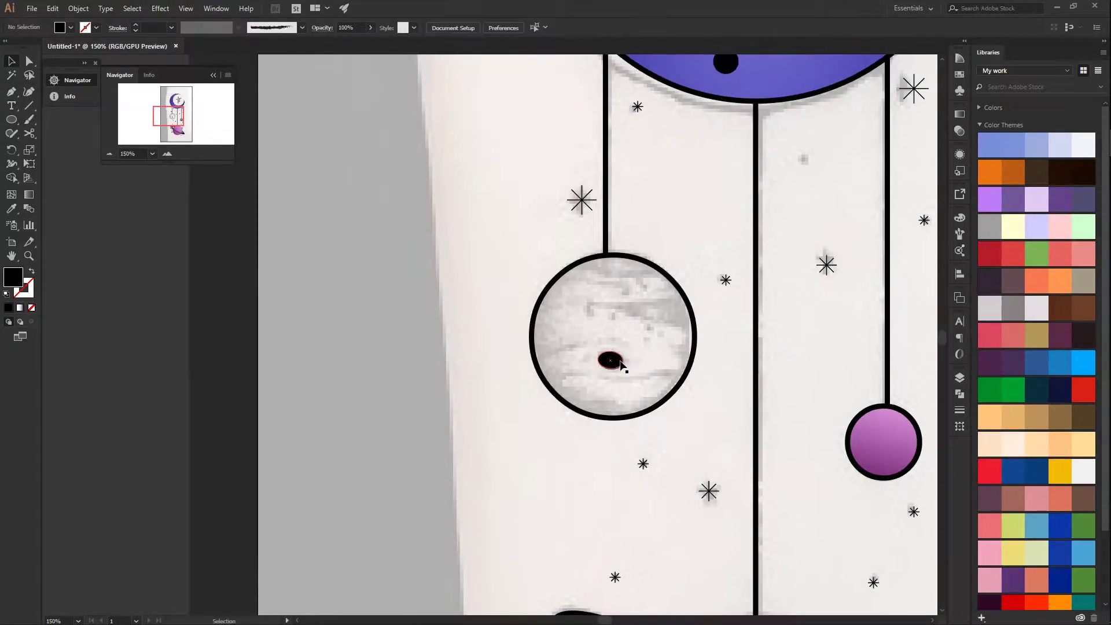
# Fill the circle of the planet containing the black oval with medium purple.
pyautogui.click(624, 373)
pyautogui.click(960, 74)
pyautogui.click(847, 107)
pyautogui.click(833, 107)
# Duplicate the purple circle of the planet with the black oval onto the Colour layer.
pyautogui.hotkey('ctrl', 'c')
pyautogui.click(960, 377)
pyautogui.hotkey('ctrl', 'v')
pyautogui.click(861, 392)
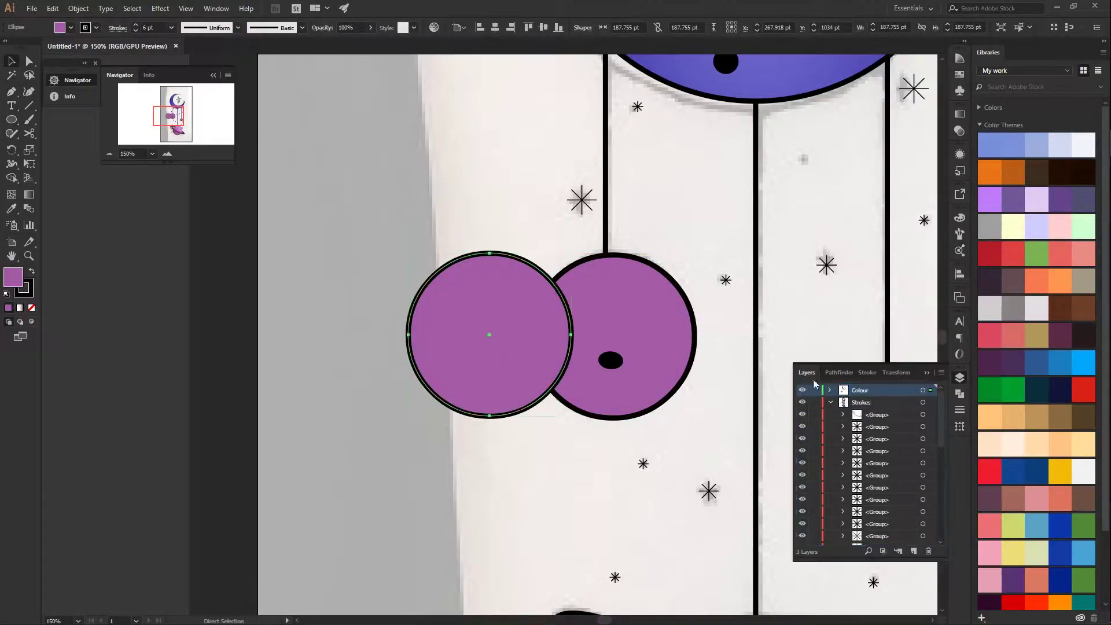
# Remove the duplicated circle's stroke and fill it with a white-to-black linear gradient.
pyautogui.press('v')
pyautogui.press('/')
pyautogui.doubleClick(12, 277)
pyautogui.press('Escape')
pyautogui.press('.')
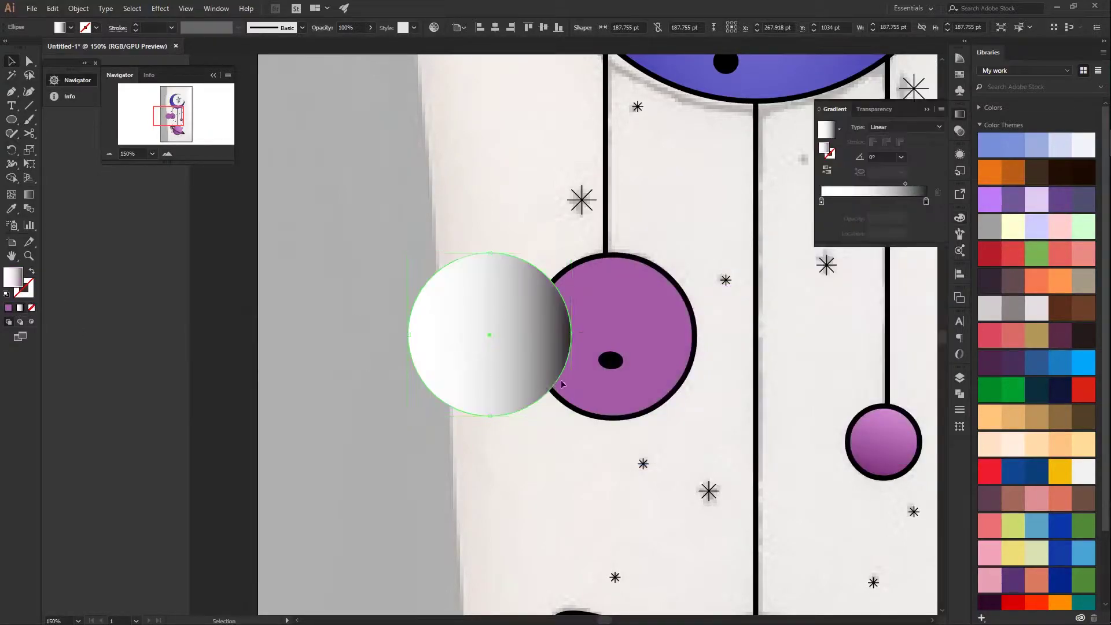
# Fit the gradient circle inside the planet's outline at about 183 px wide and rotate it to a gradient angle of -144.4°, dark end at lower left.
pyautogui.moveTo(540, 376); pyautogui.dragTo(663, 378)
pyautogui.moveTo(695, 254); pyautogui.dragTo(694, 259)
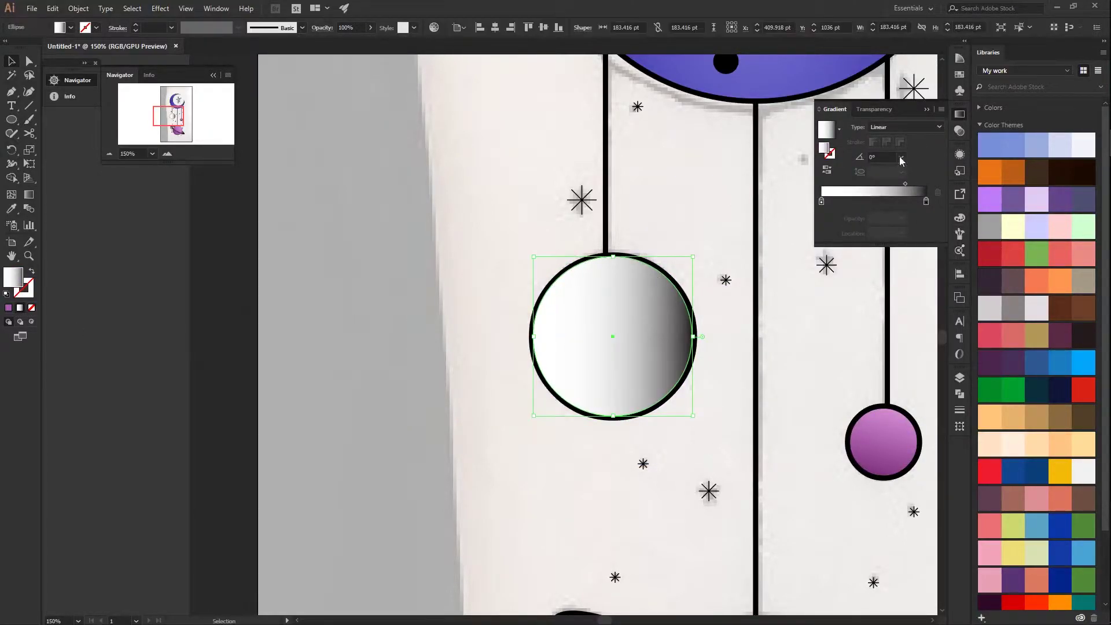
pyautogui.press('F7')
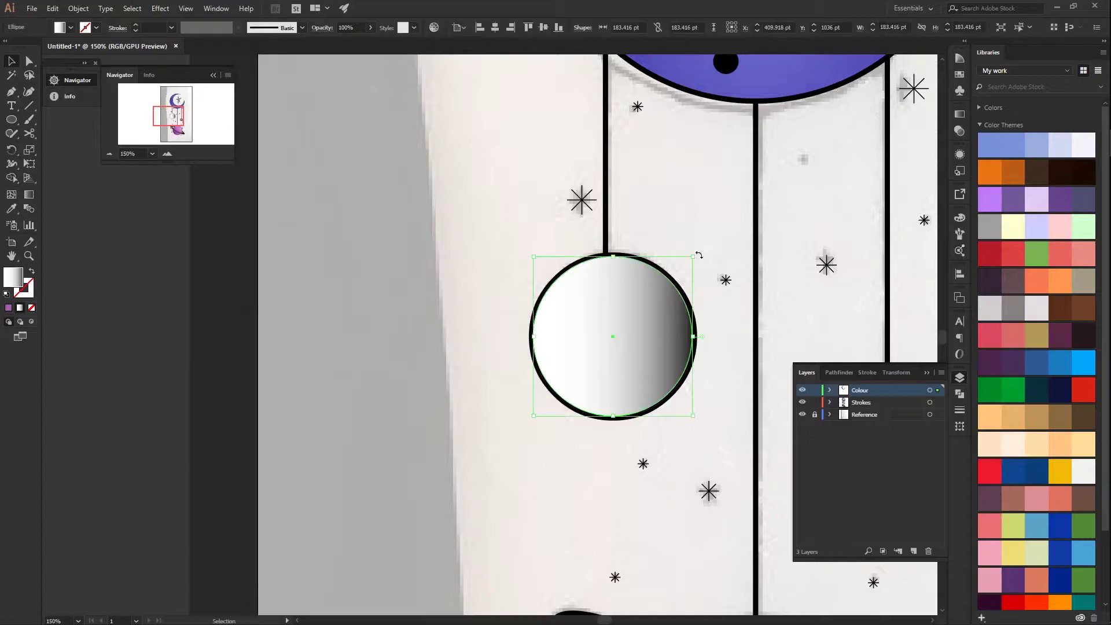
pyautogui.moveTo(695, 339); pyautogui.dragTo(726, 354)
# Set the gradient circle's blending mode to Overlay and deselect it.
pyautogui.click(960, 113)
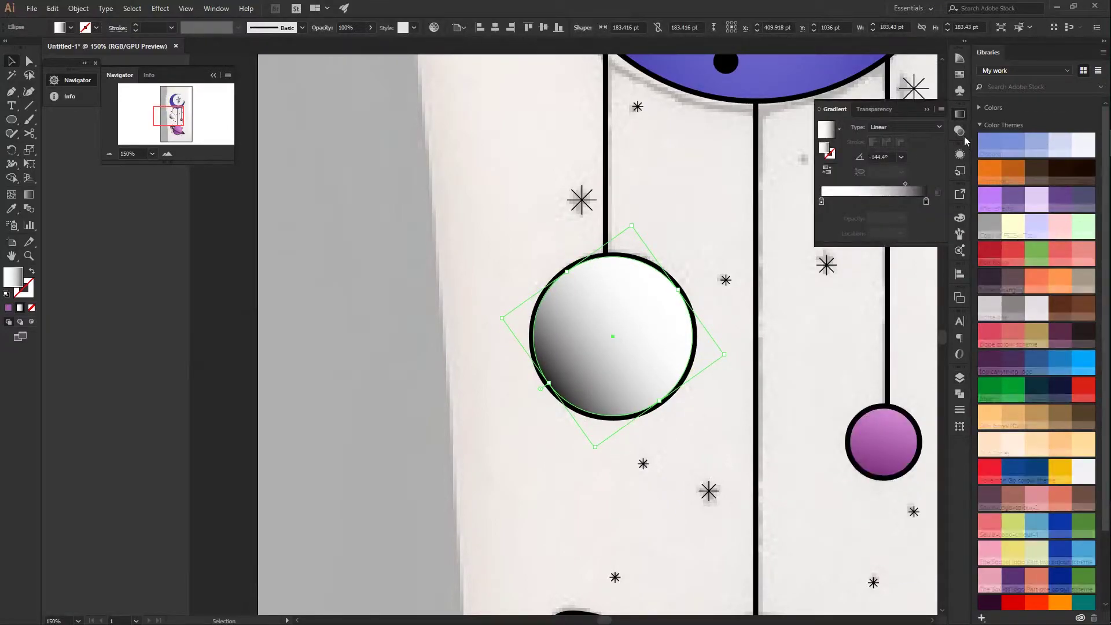
pyautogui.click(874, 109)
pyautogui.click(844, 127)
pyautogui.click(160, 9)
pyautogui.press('Escape')
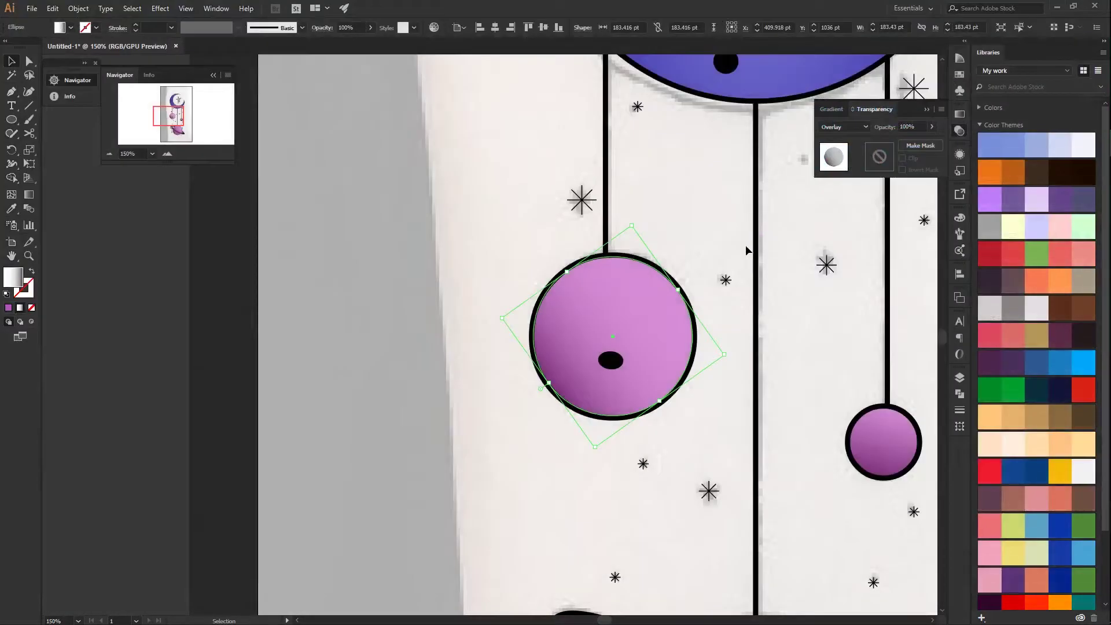
pyautogui.click(717, 248)
# Place a copy of the planet's circle with no fill and a 6 pt black stroke over it in the Strokes layer.
pyautogui.click(960, 377)
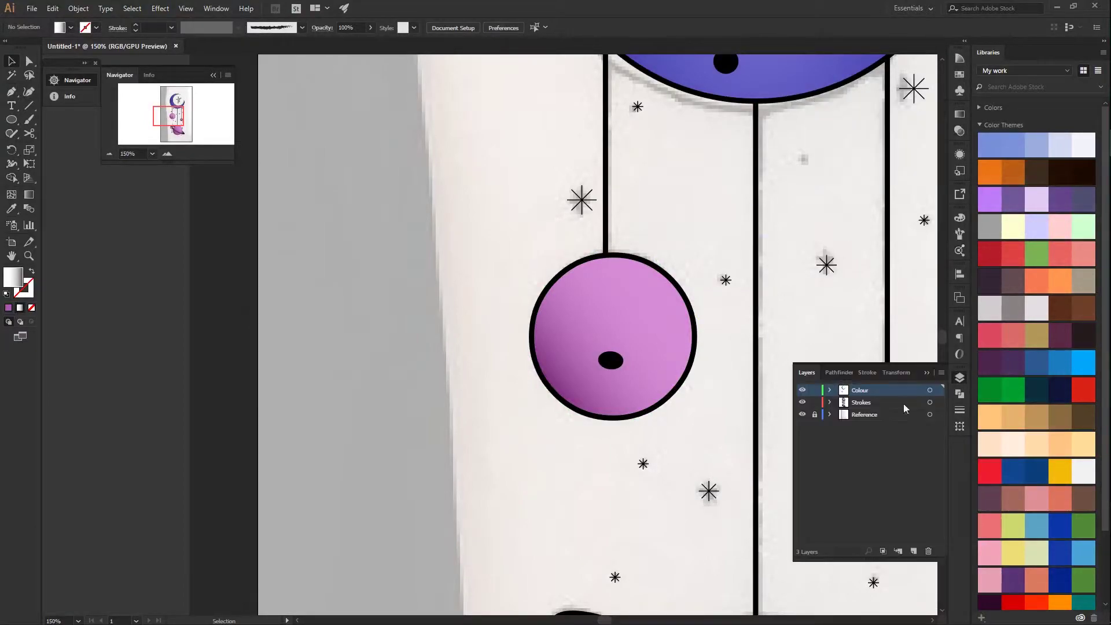
pyautogui.click(831, 402)
pyautogui.click(697, 337)
pyautogui.moveTo(697, 337); pyautogui.dragTo(573, 335)
pyautogui.click(32, 308)
pyautogui.press('Delete')
pyautogui.click(831, 402)
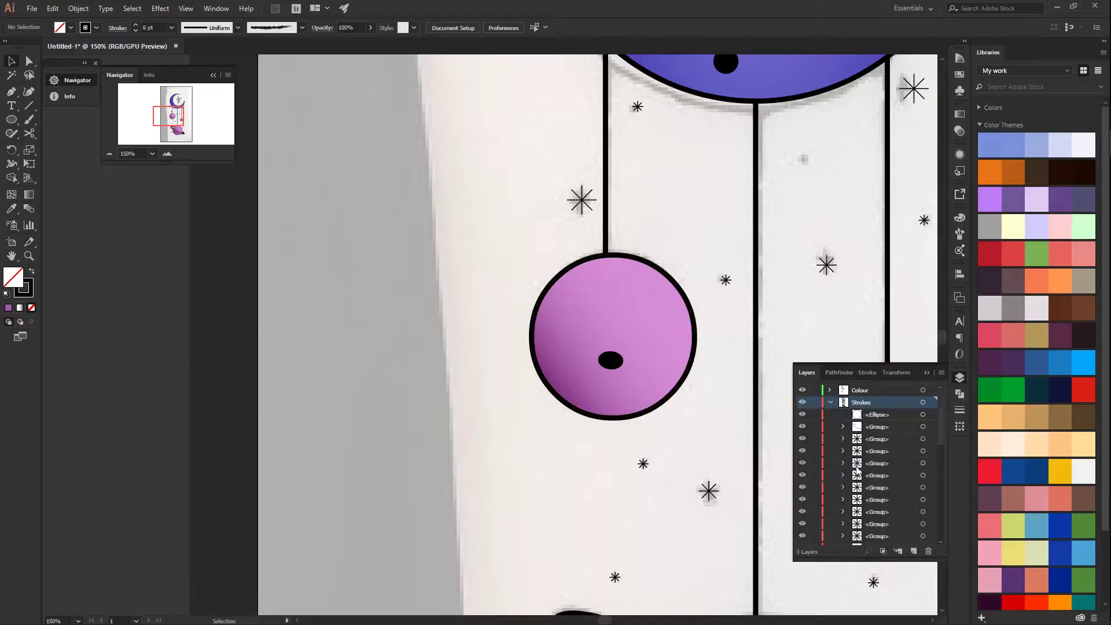